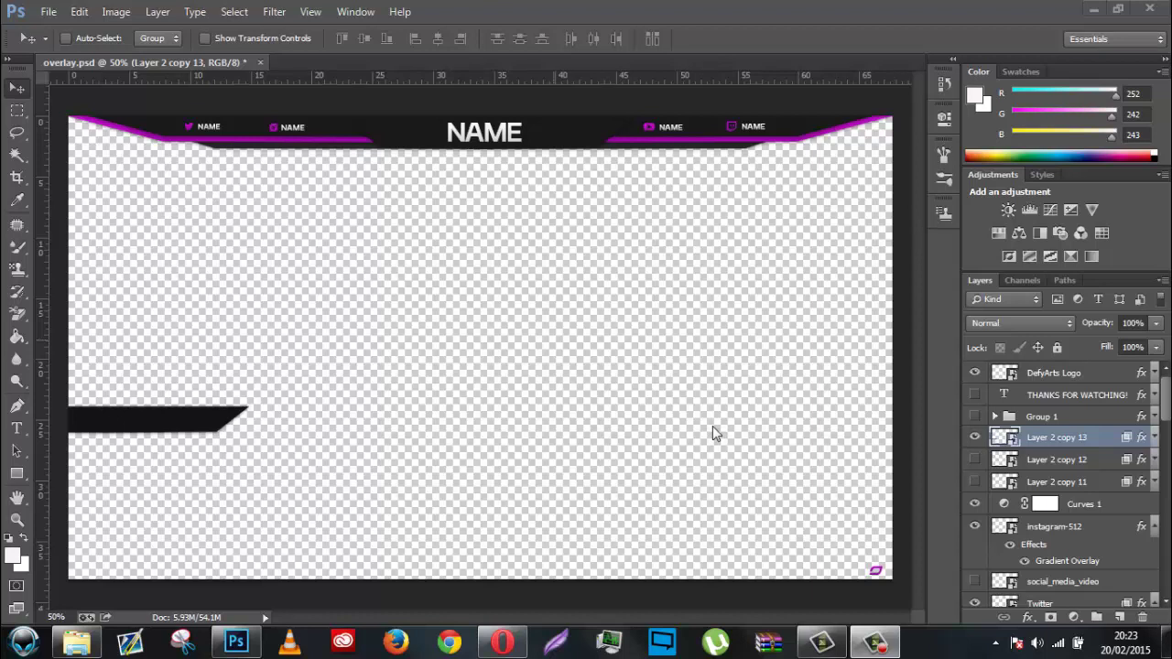
Step: In Opera, open a new tab and load the defyarts Imgur gallery
click(504, 641)
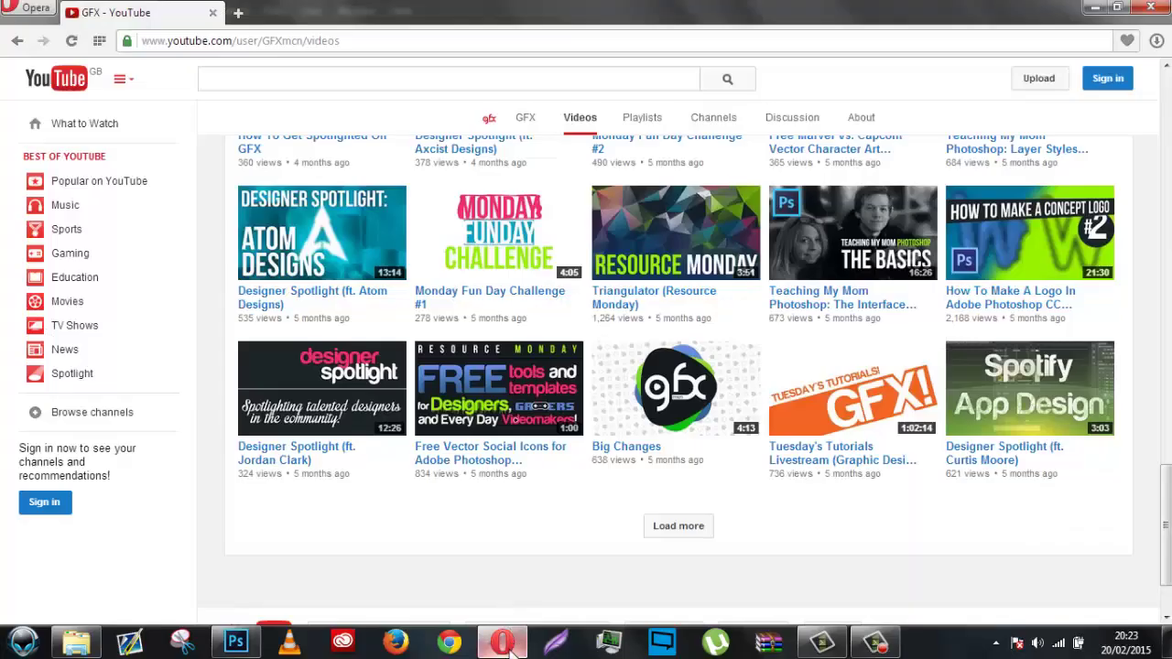
click(238, 14)
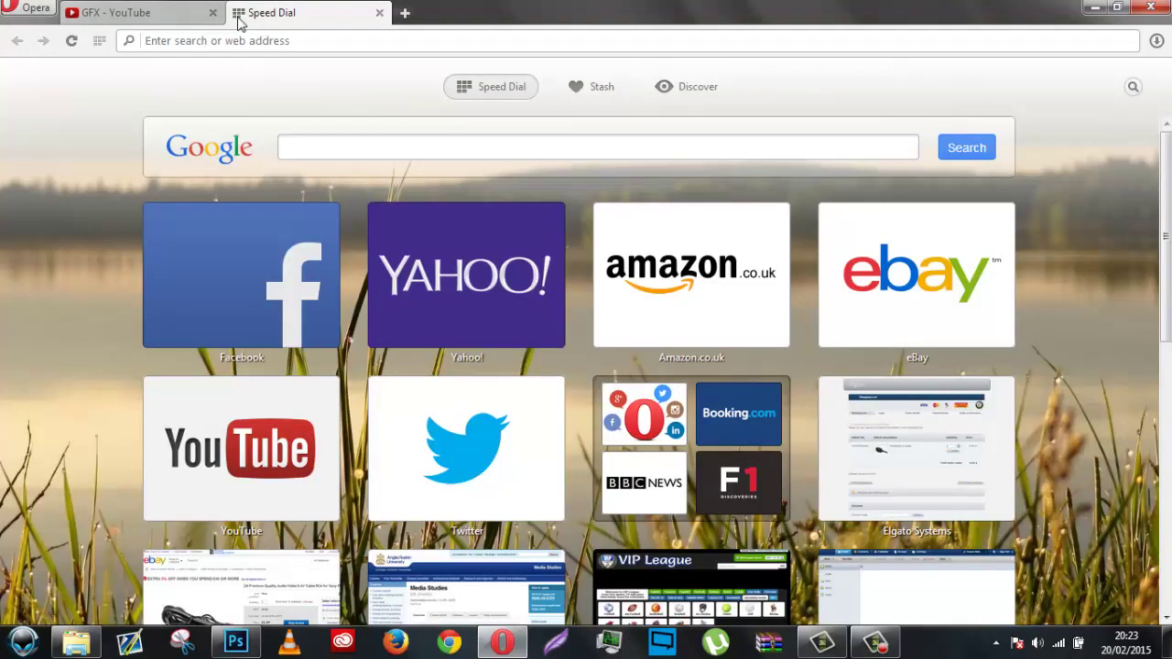
text(i)
key(BackSpace)
key(BackSpace)
text(defya)
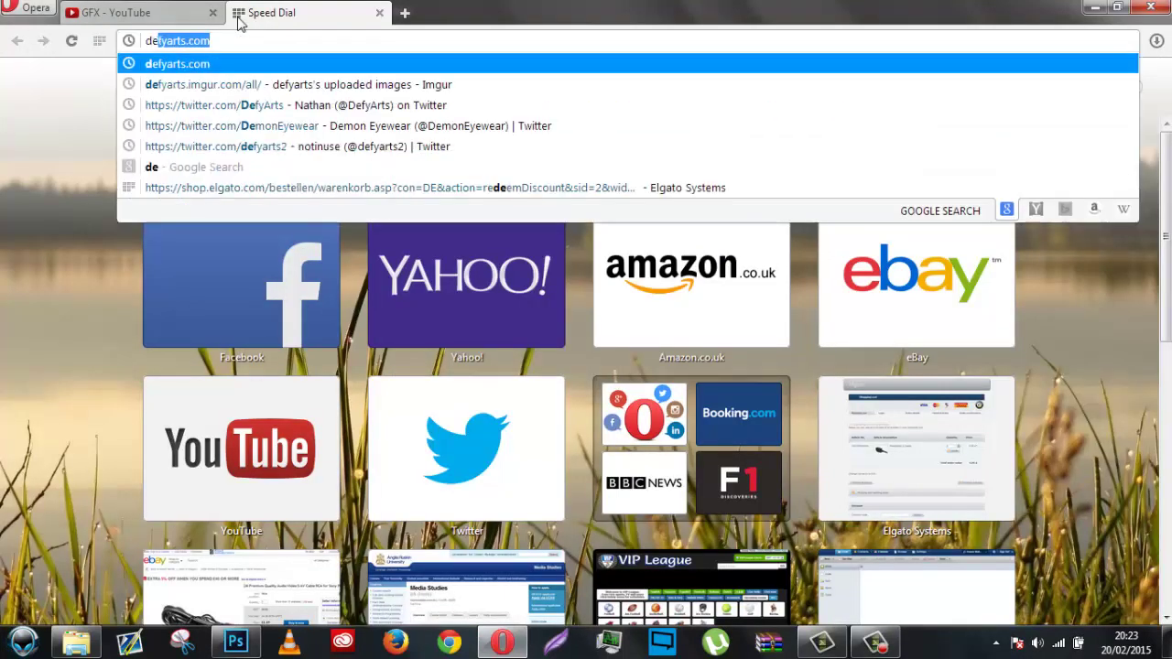
text(rts)
key(Down)
key(Down)
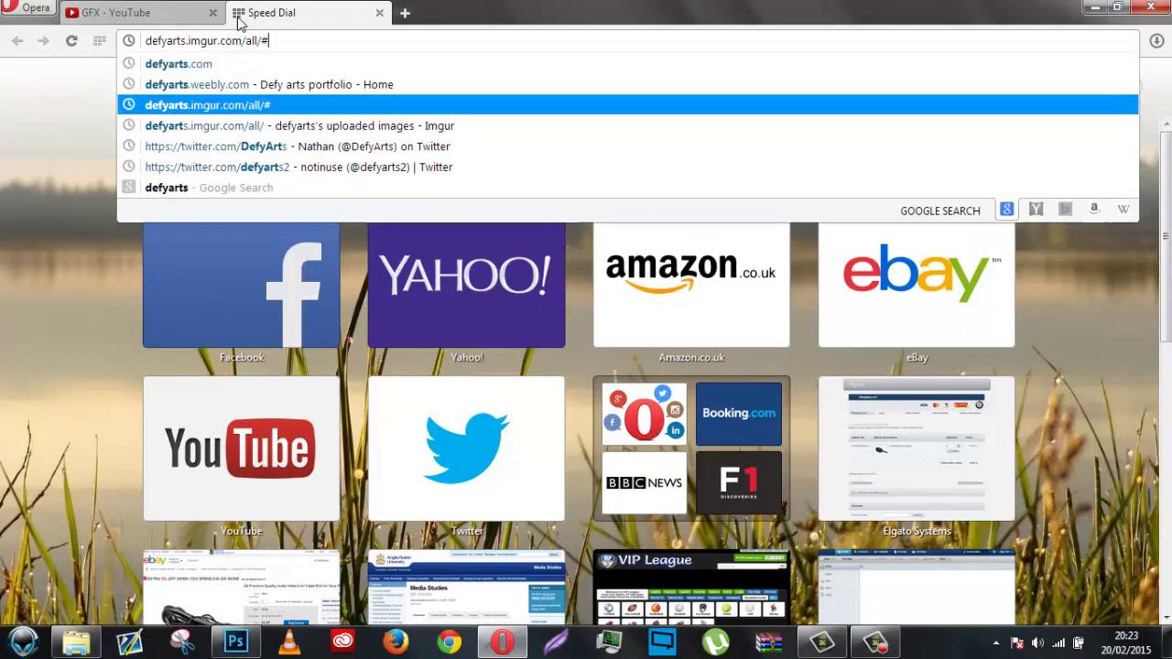
key(Return)
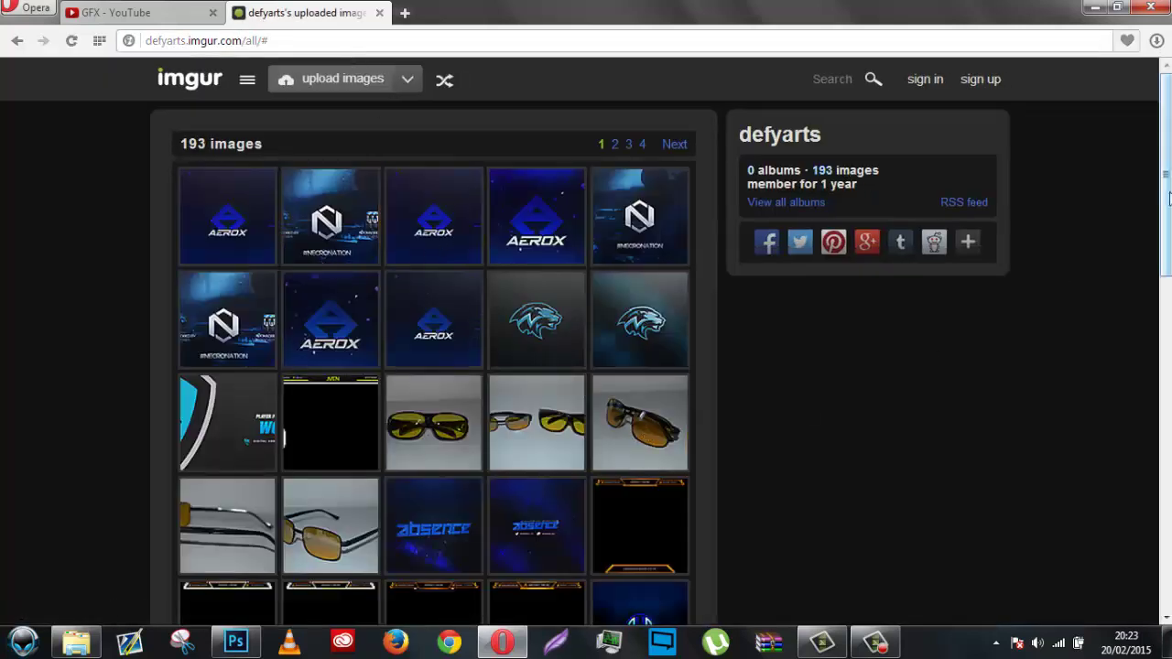
Step: Preview several black overlay thumbnails, opening one in its own tab and closing it again
click(338, 438)
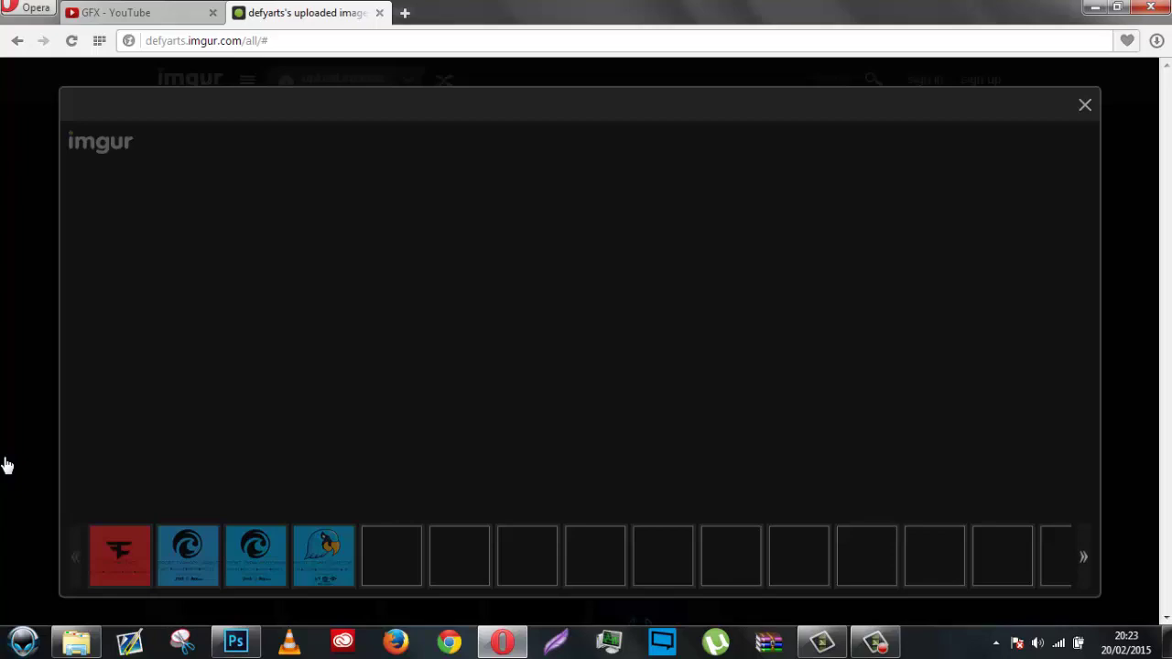
click(5, 362)
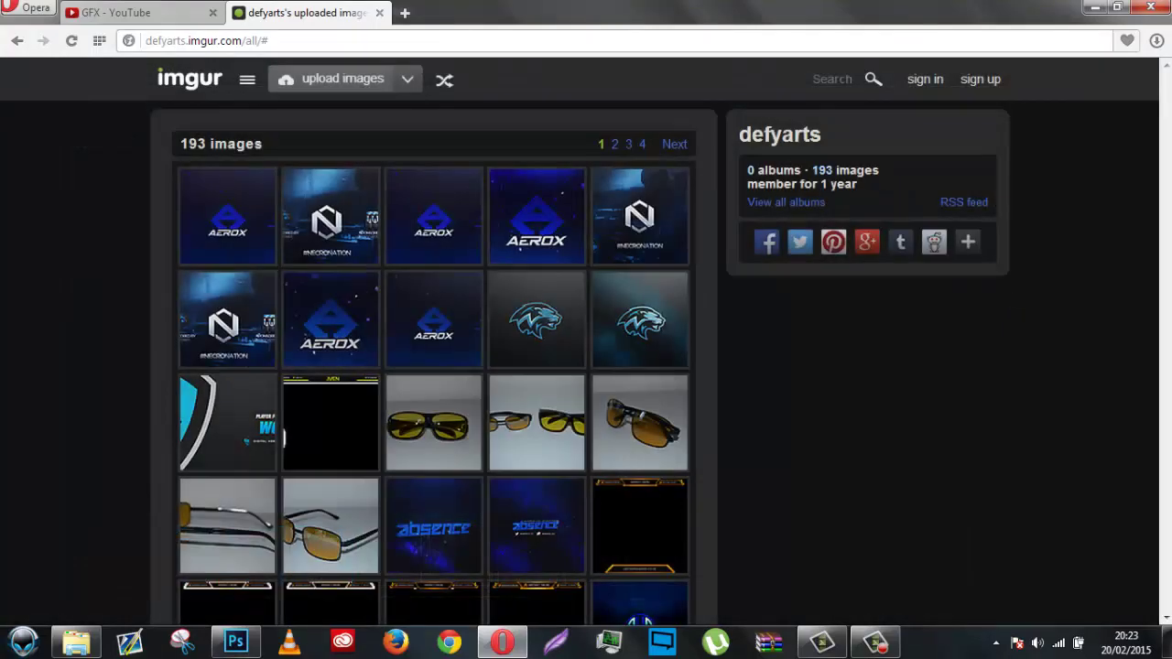
scroll(731, 302, down, 3)
click(639, 291)
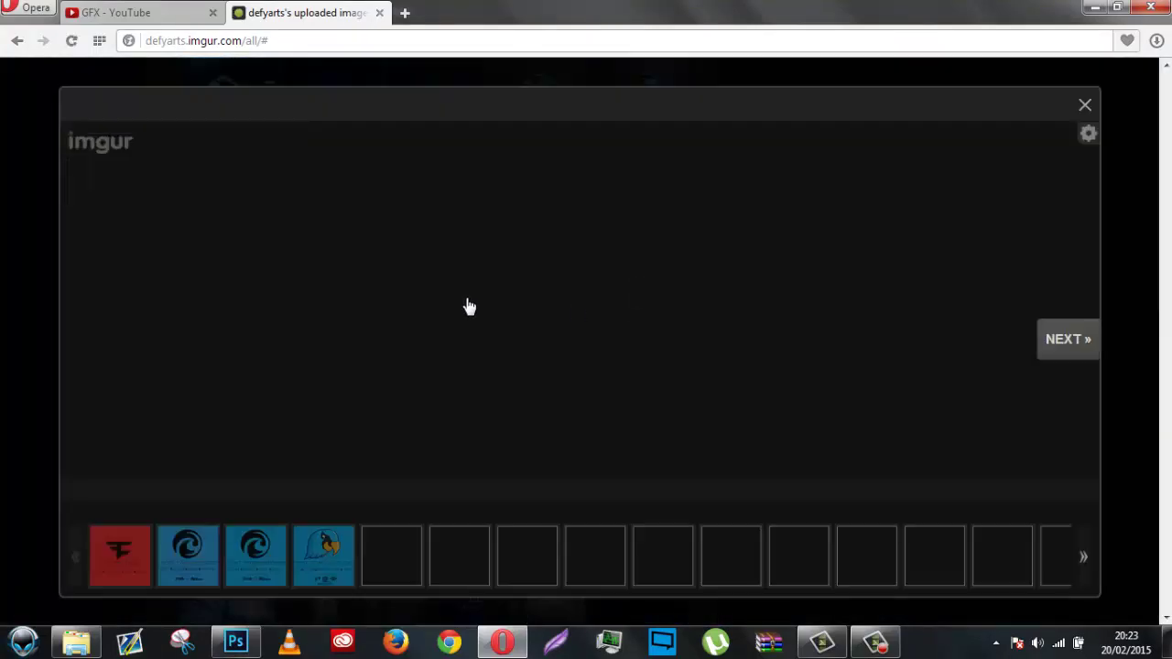
click(5, 229)
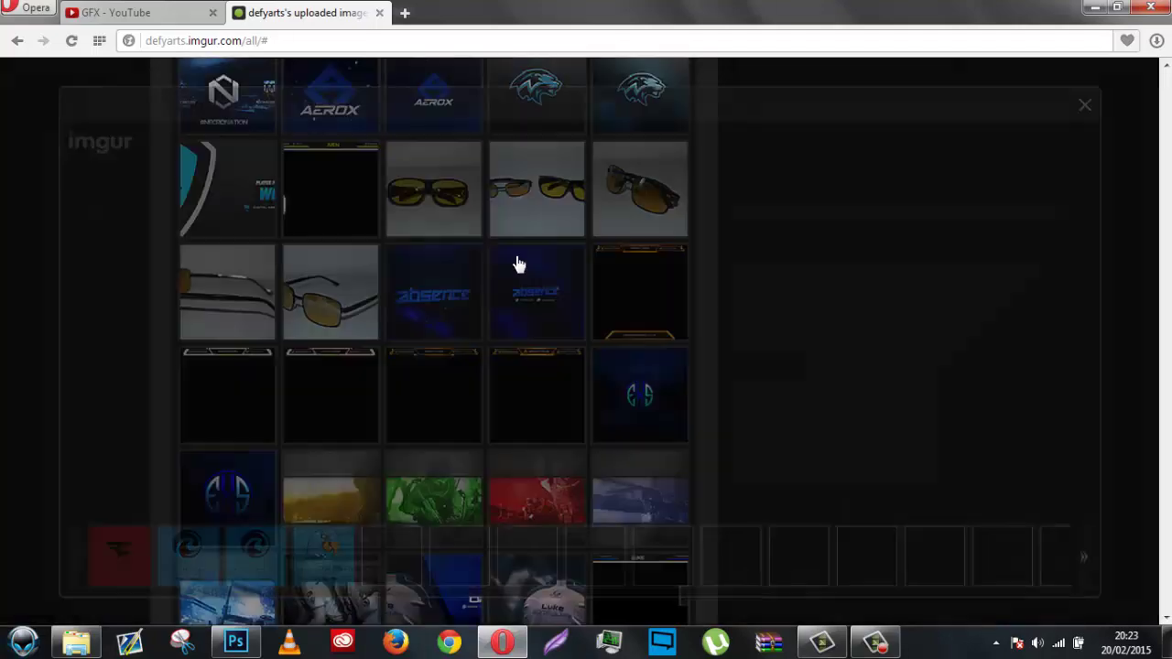
right_click(659, 296)
click(678, 304)
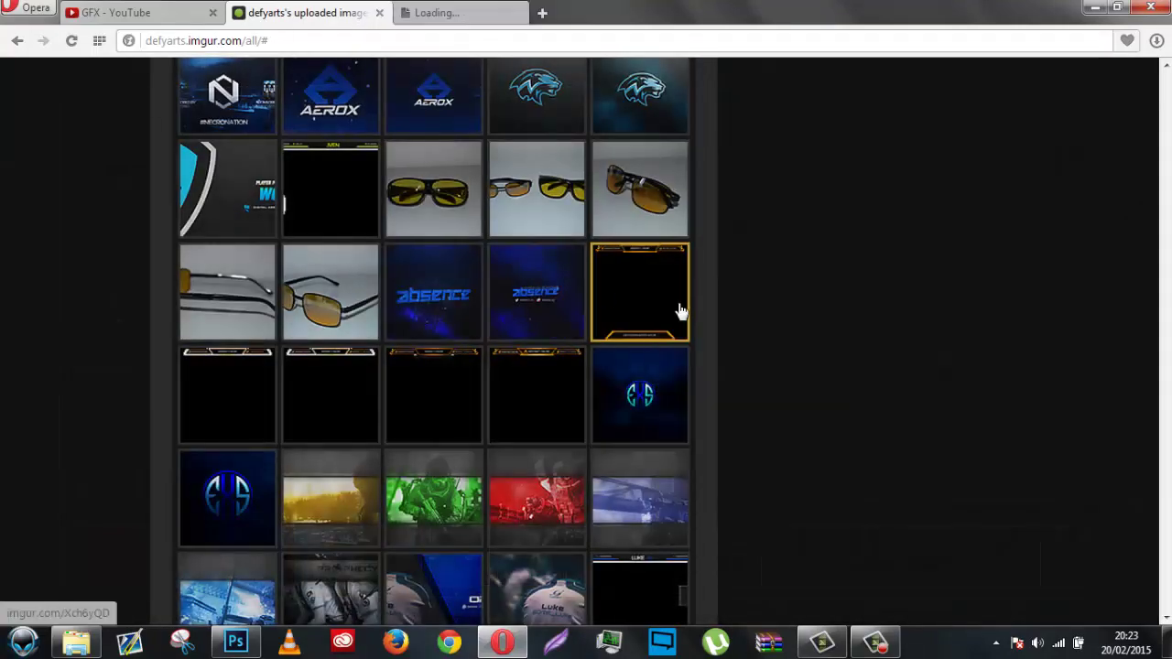
click(465, 11)
click(443, 339)
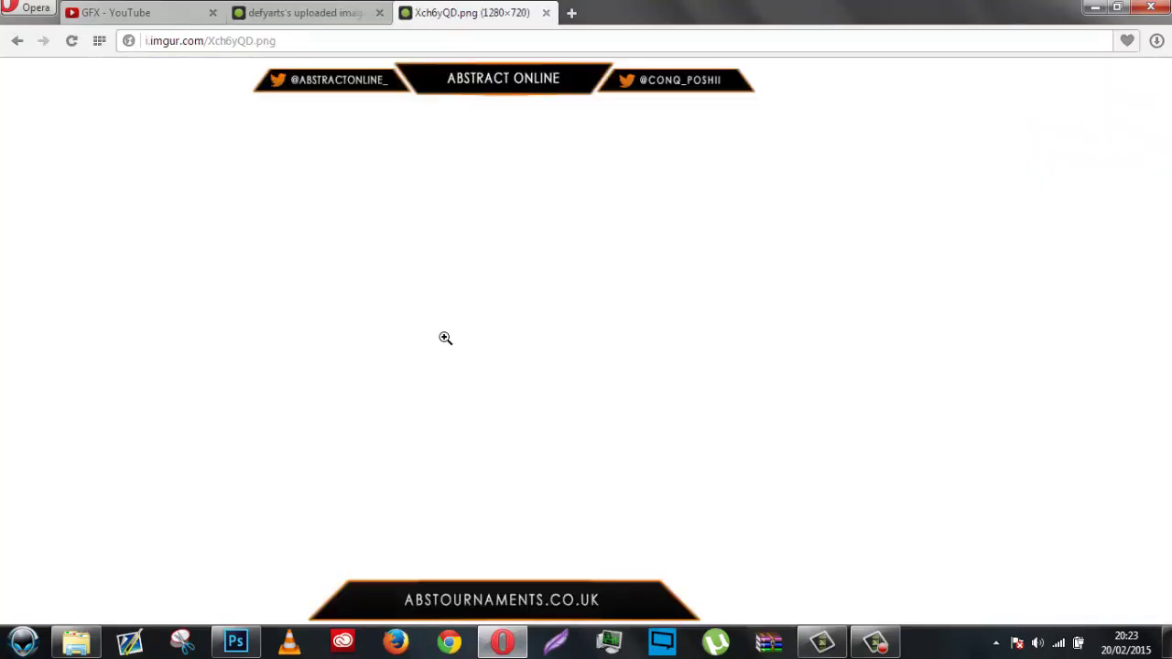
click(545, 13)
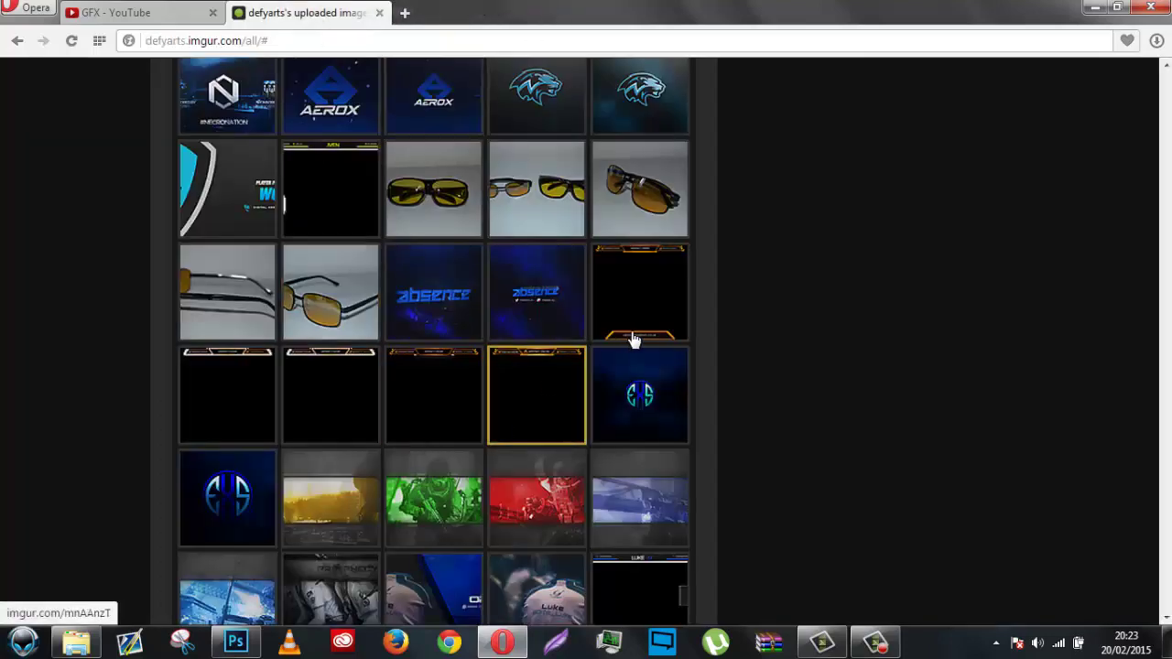
Step: Open the row-4 overlay in a new tab and bring up the GIF's context menu
click(408, 424)
click(2, 329)
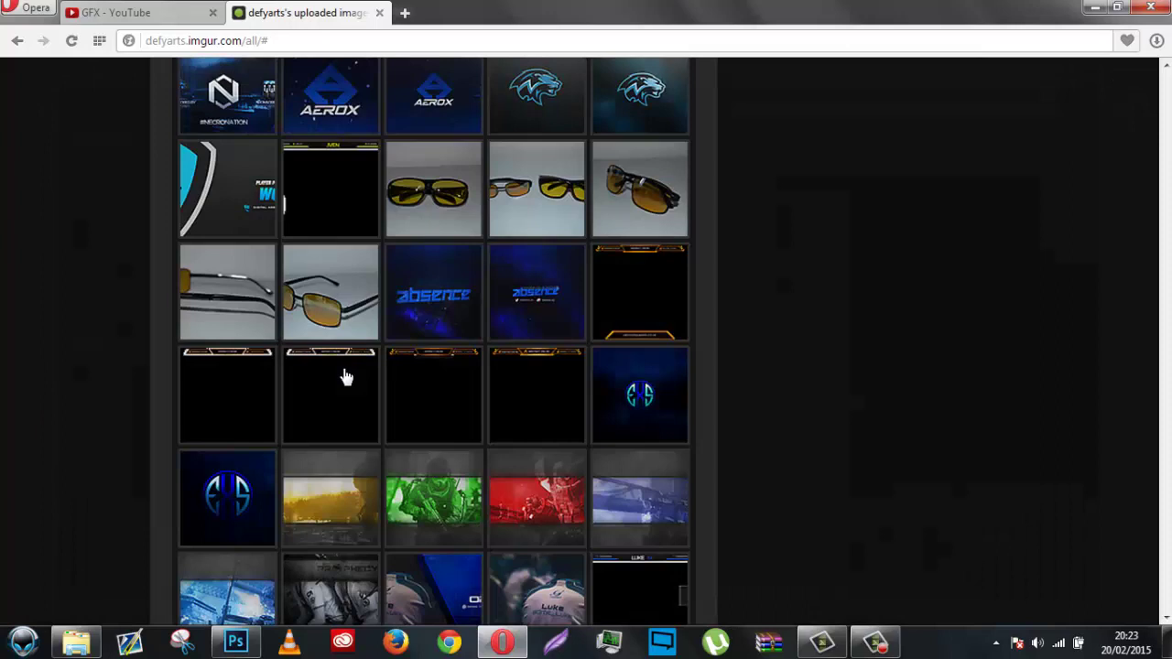
right_click(334, 374)
click(384, 385)
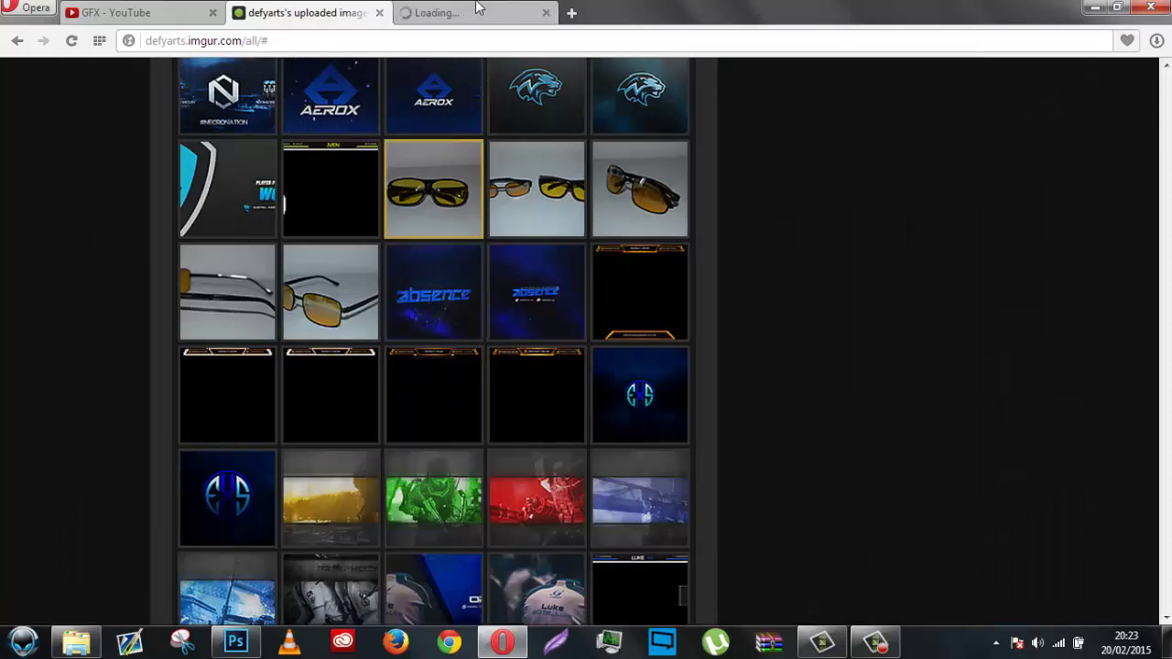
click(481, 15)
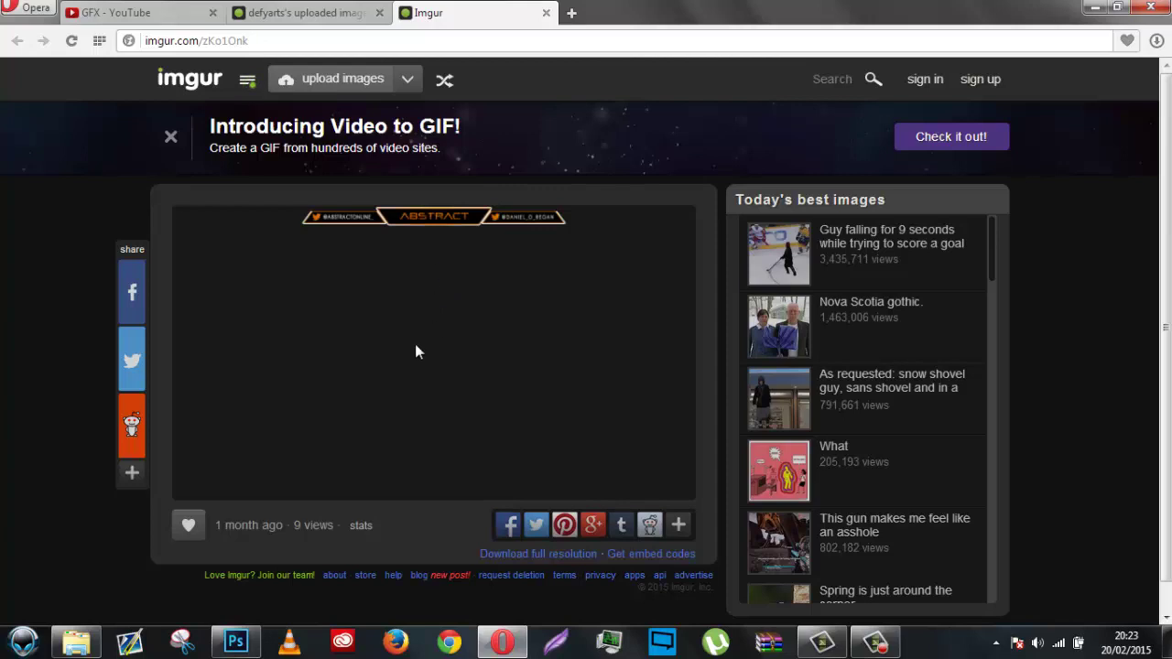
right_click(419, 243)
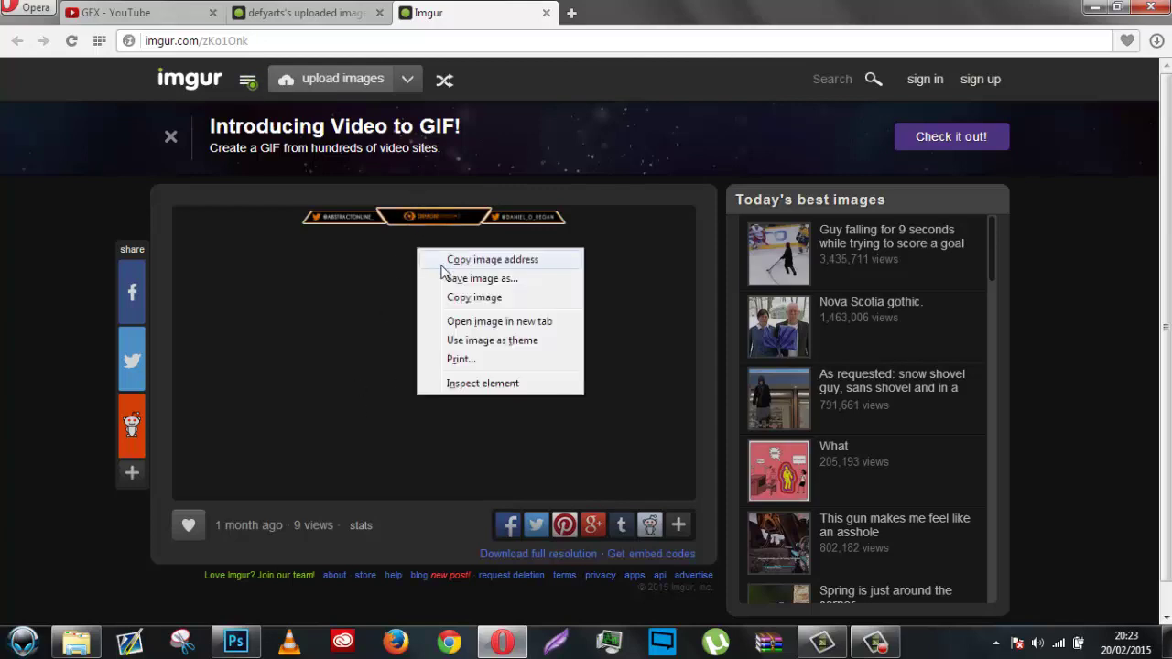
Step: Save the zKo1Onk overlay GIF and watch it animate in Internet Explorer, then close IE
click(442, 260)
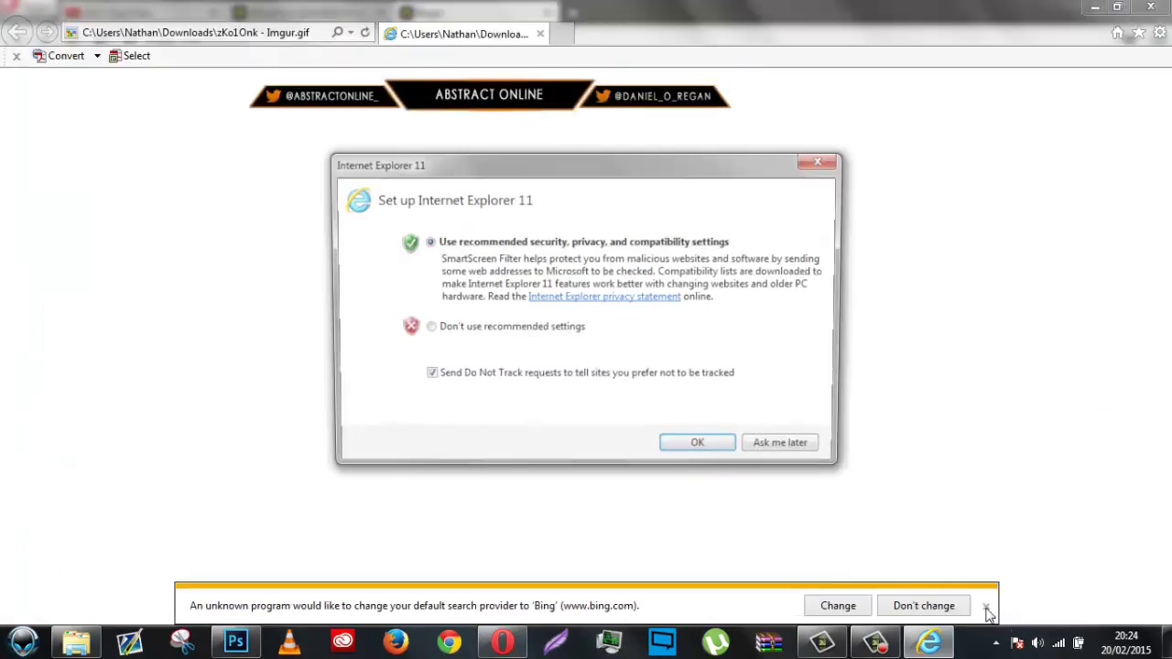
click(785, 449)
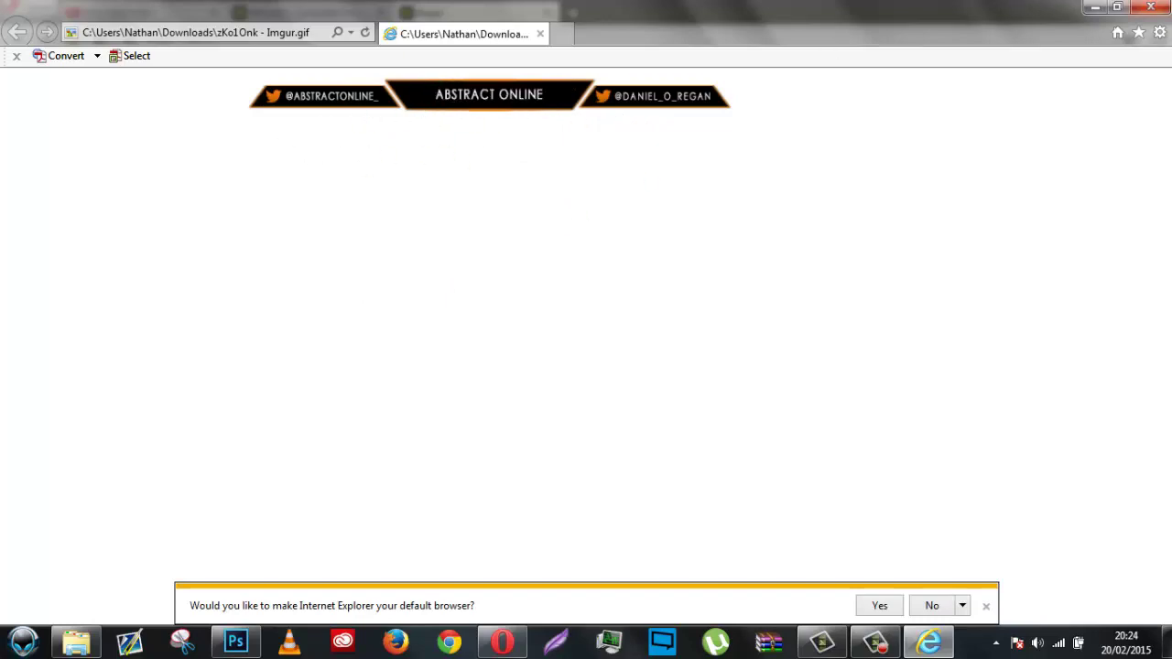
click(1151, 6)
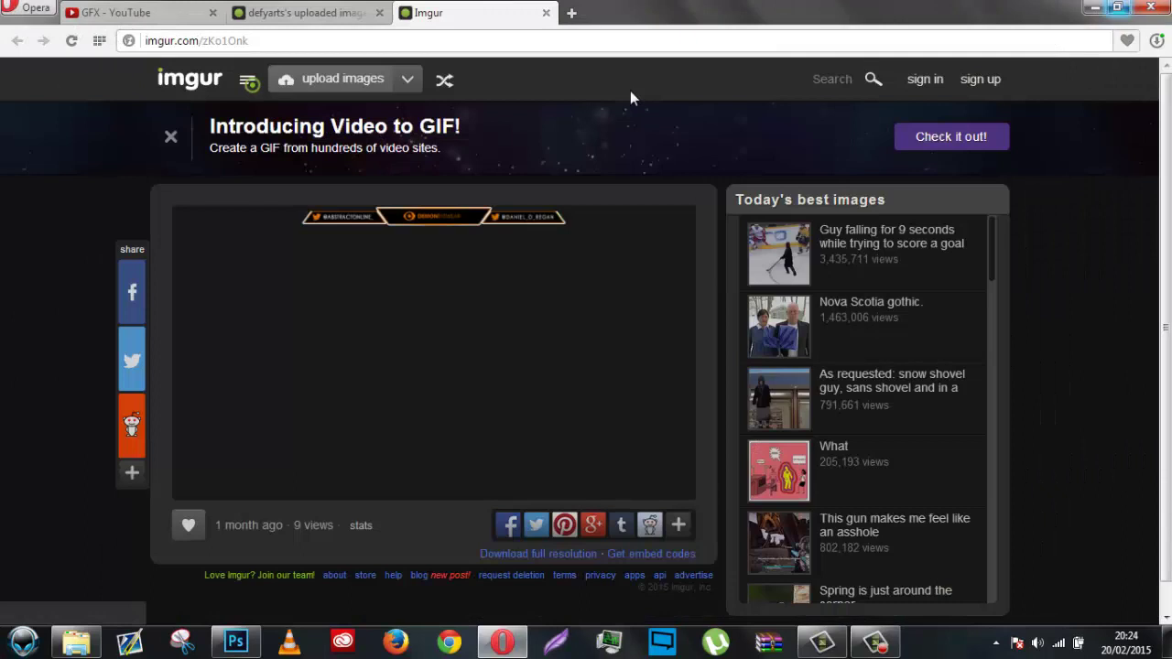
Step: Close the Imgur example tab, dismiss the screen recorder, and return to overlay.psd in Photoshop
click(547, 13)
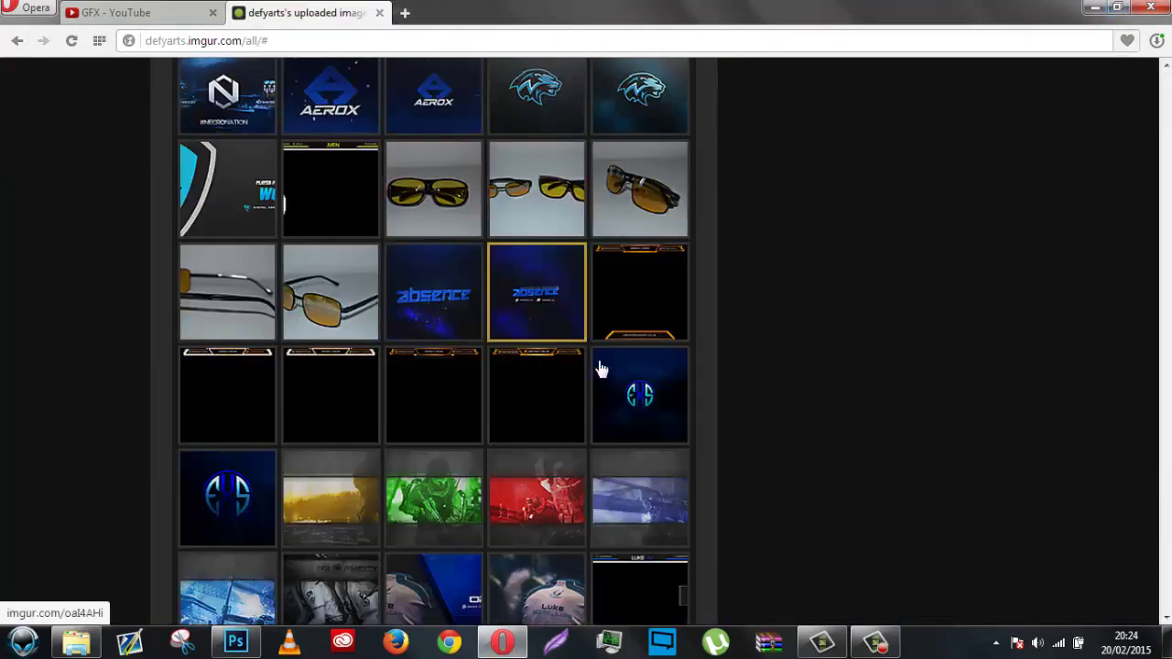
click(876, 641)
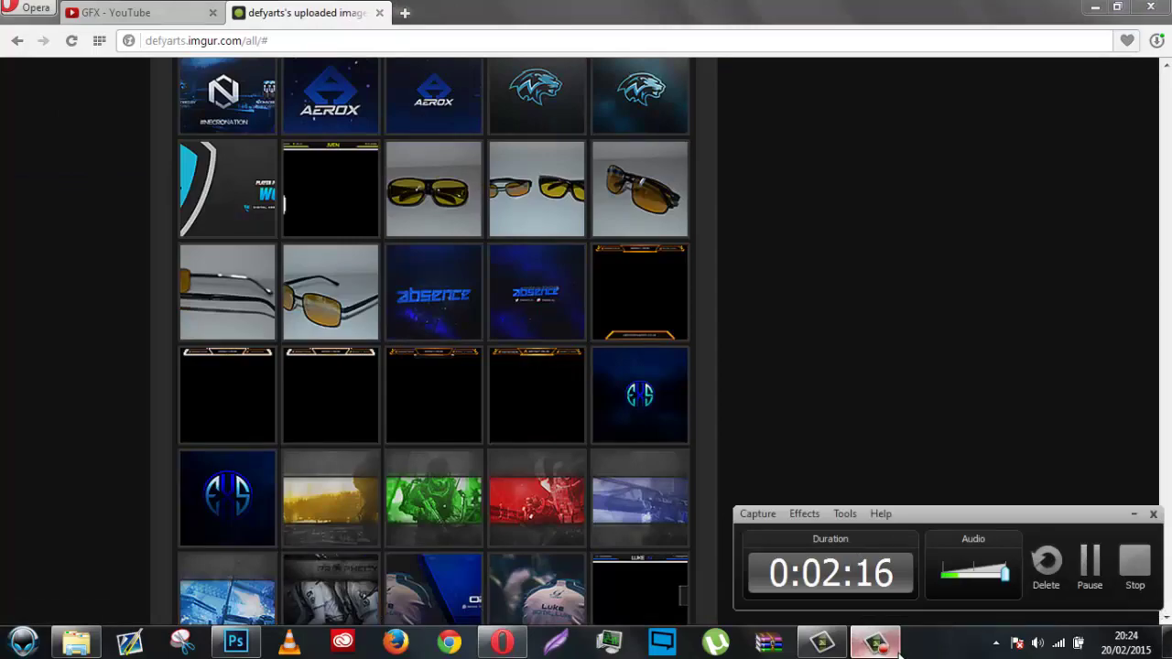
click(876, 641)
click(237, 641)
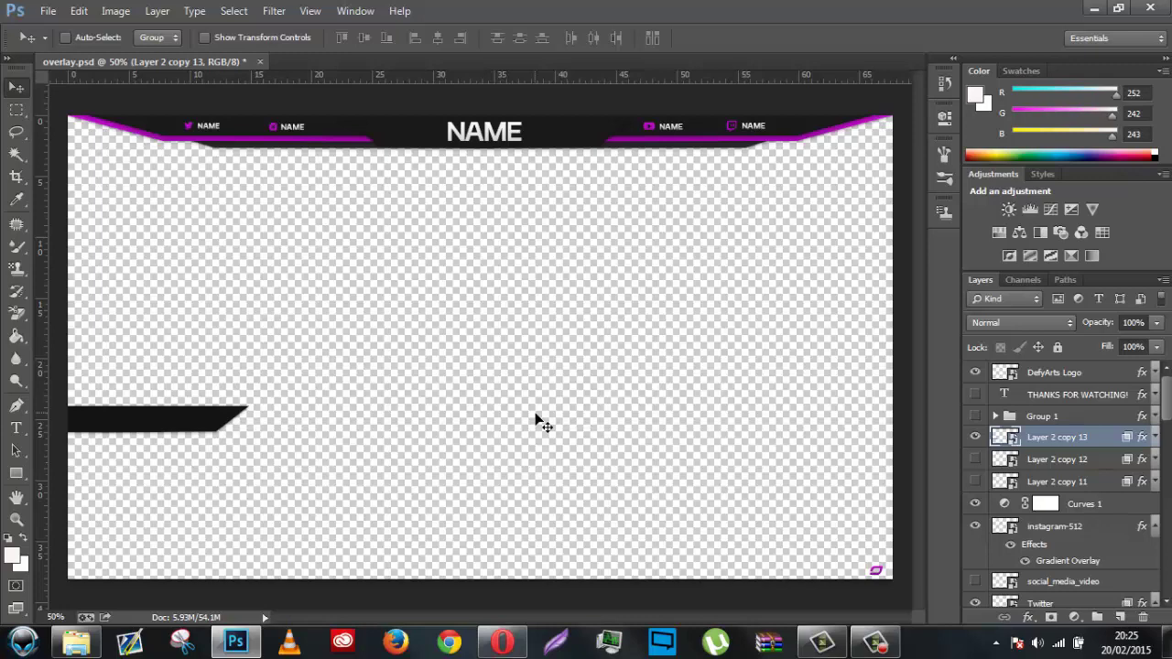
Step: Search the Start menu for the designer's name and open the eSports logo pack result
click(22, 641)
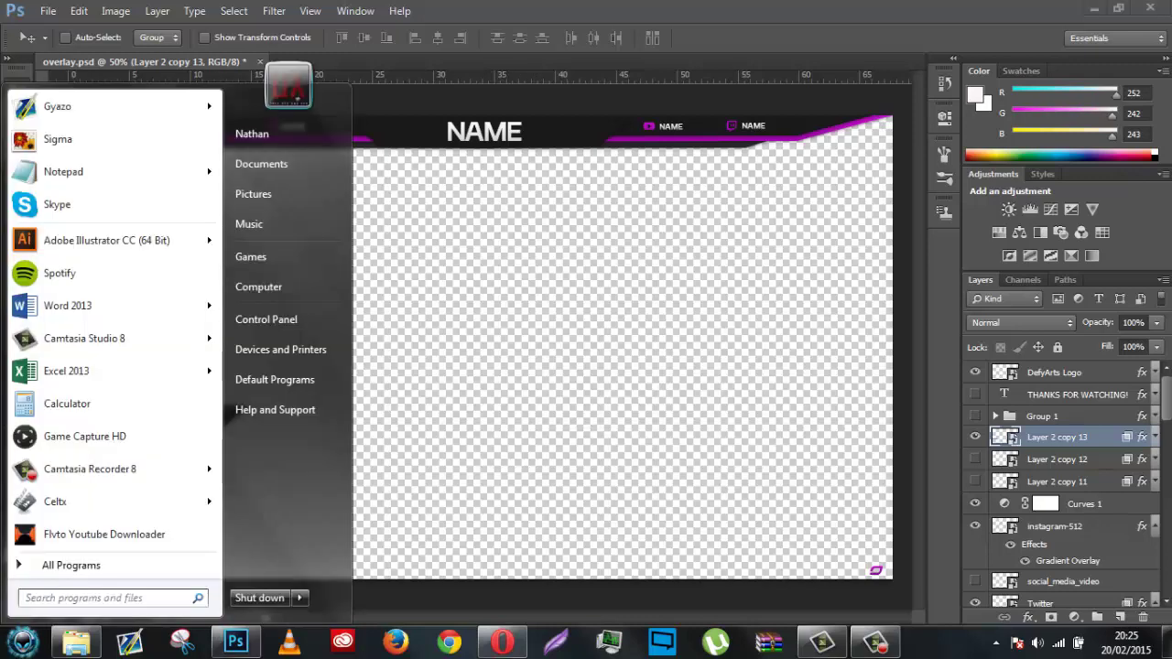
text(MrMma)
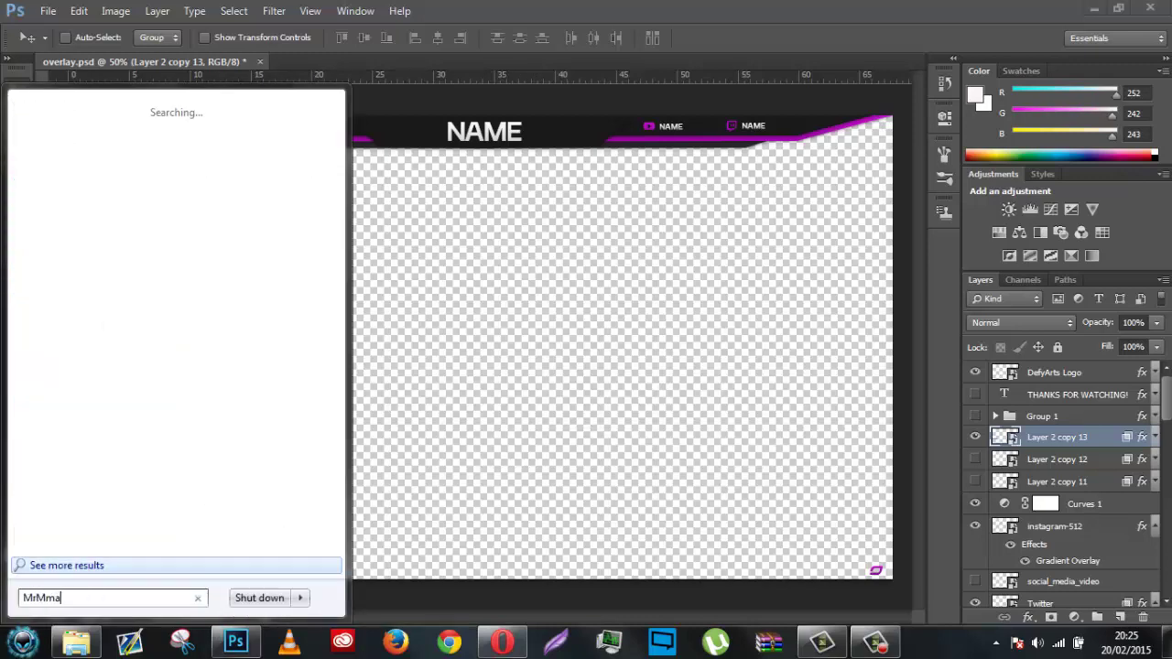
key(BackSpace)
key(BackSpace)
text(arco)
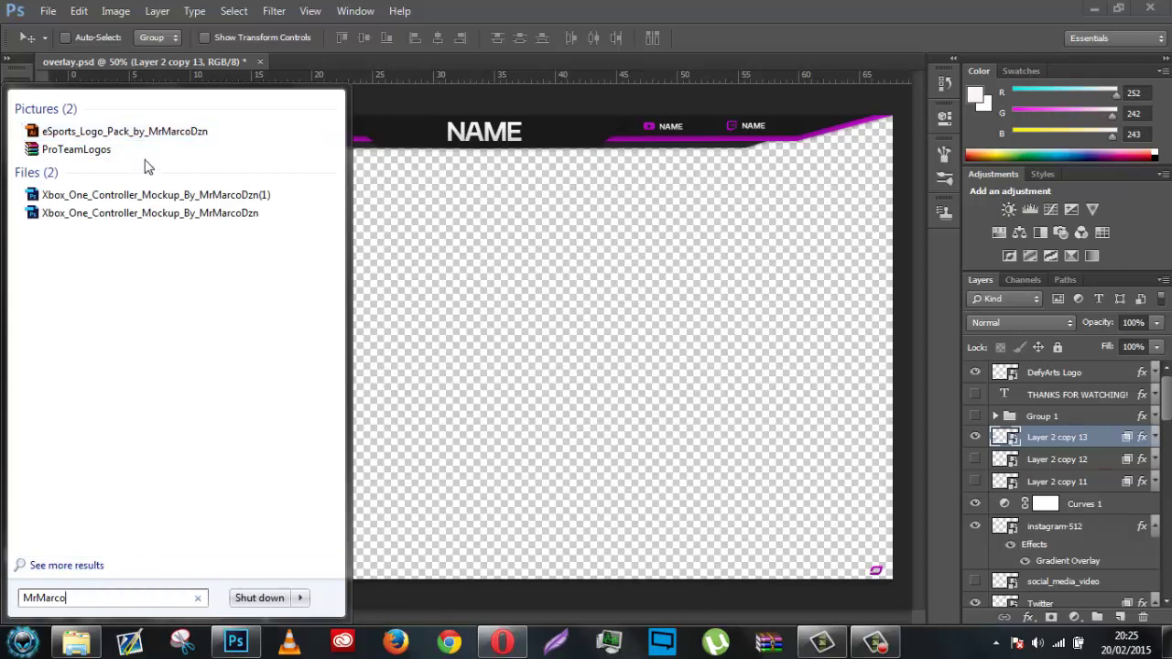
click(147, 146)
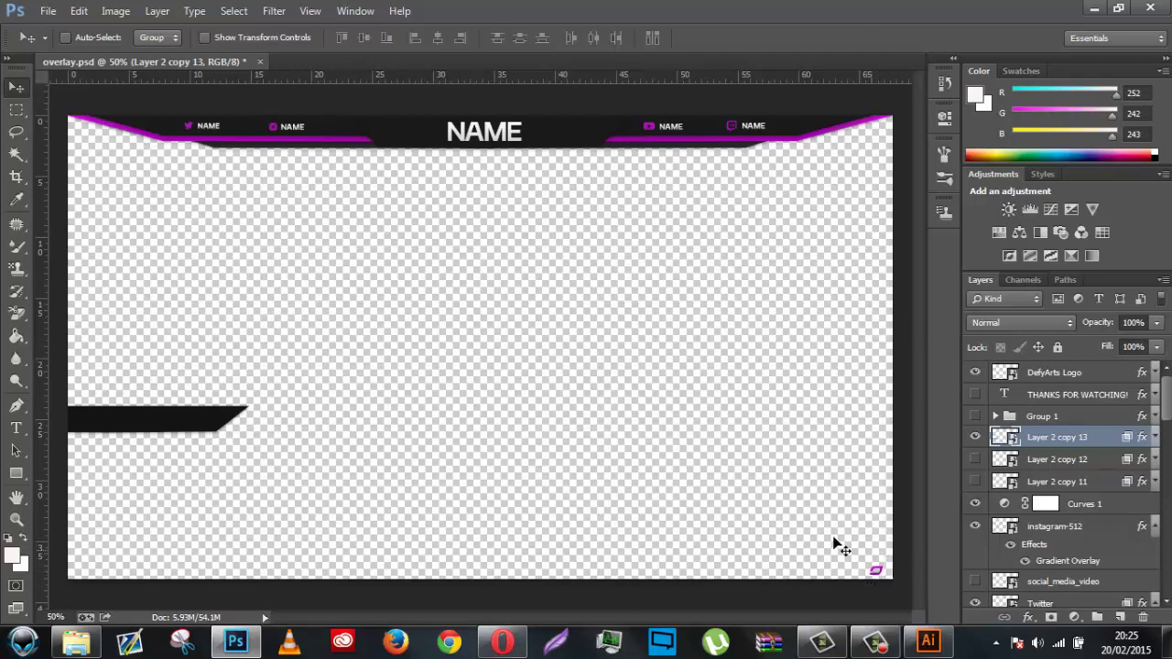
Step: Show the Timeline panel via Window > Timeline and create a frame animation for overlay.psd
click(352, 11)
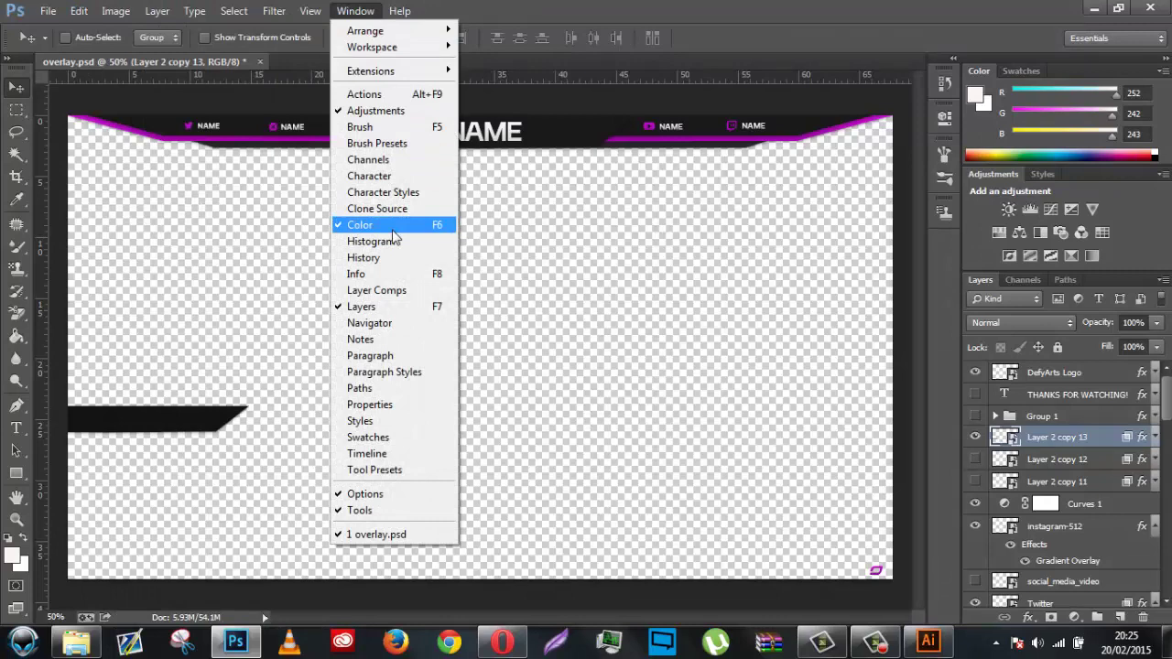
click(387, 456)
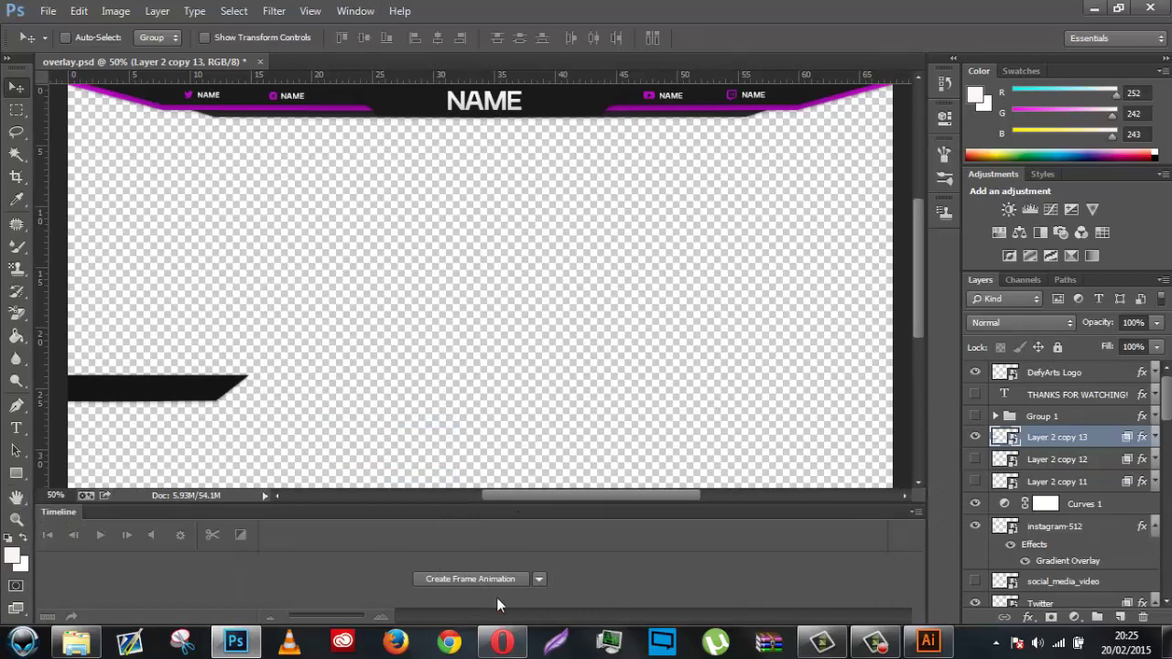
click(540, 580)
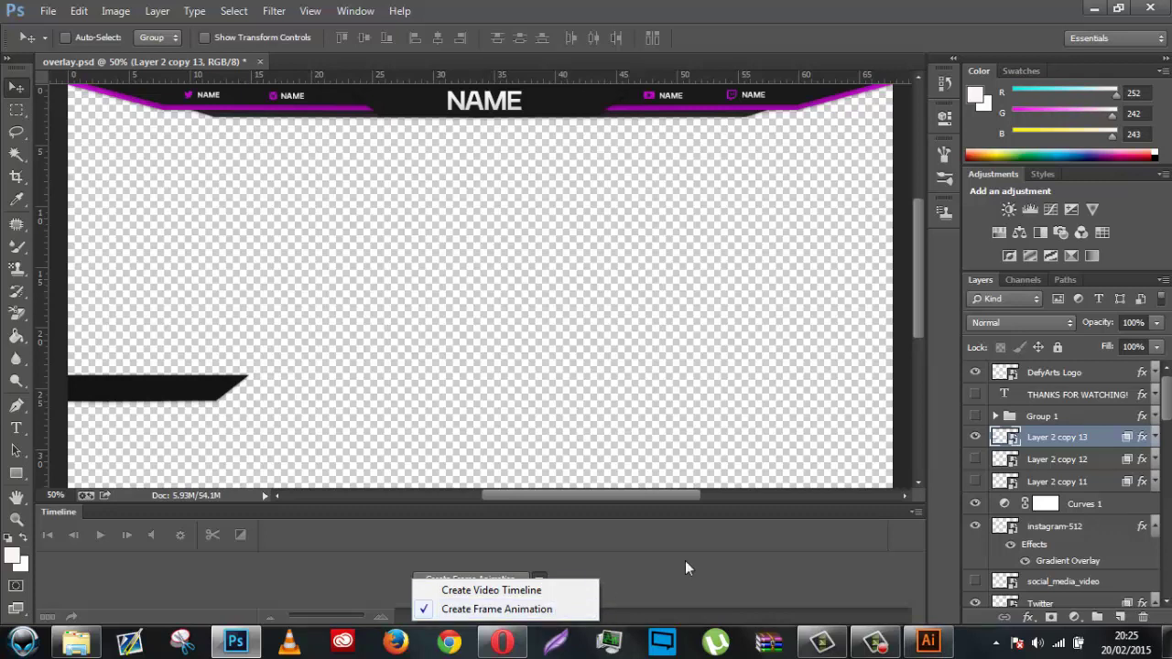
click(643, 587)
click(457, 580)
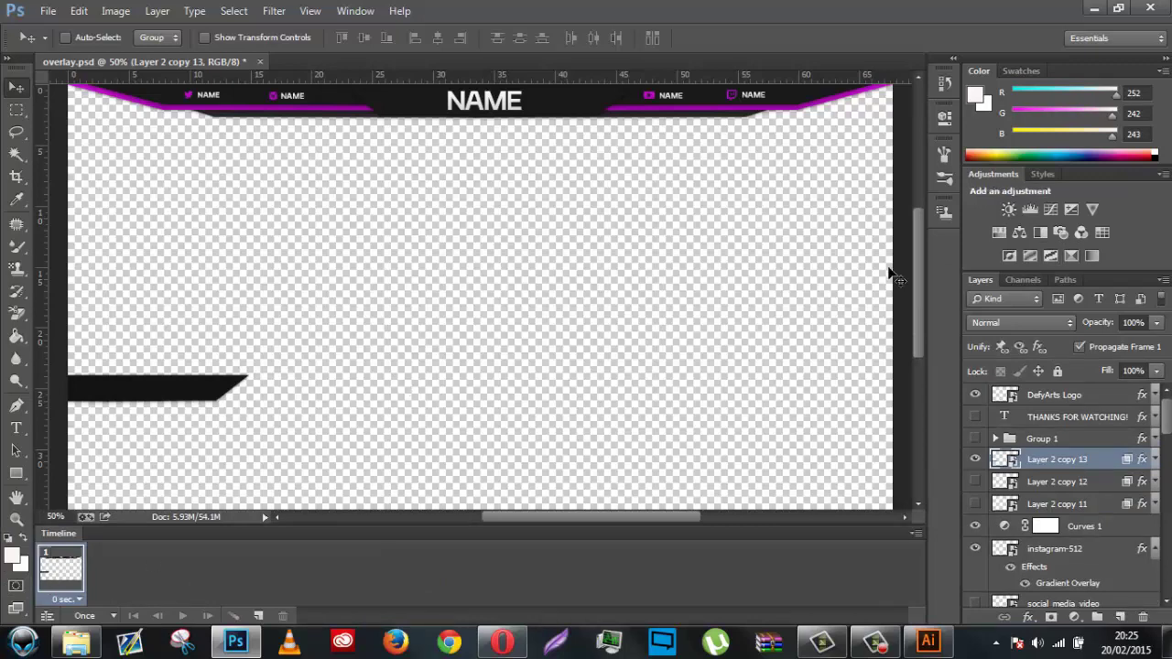
Step: Accept 9-slice scaling in Illustrator to load the elgato gaming logo, then return to Photoshop
click(929, 641)
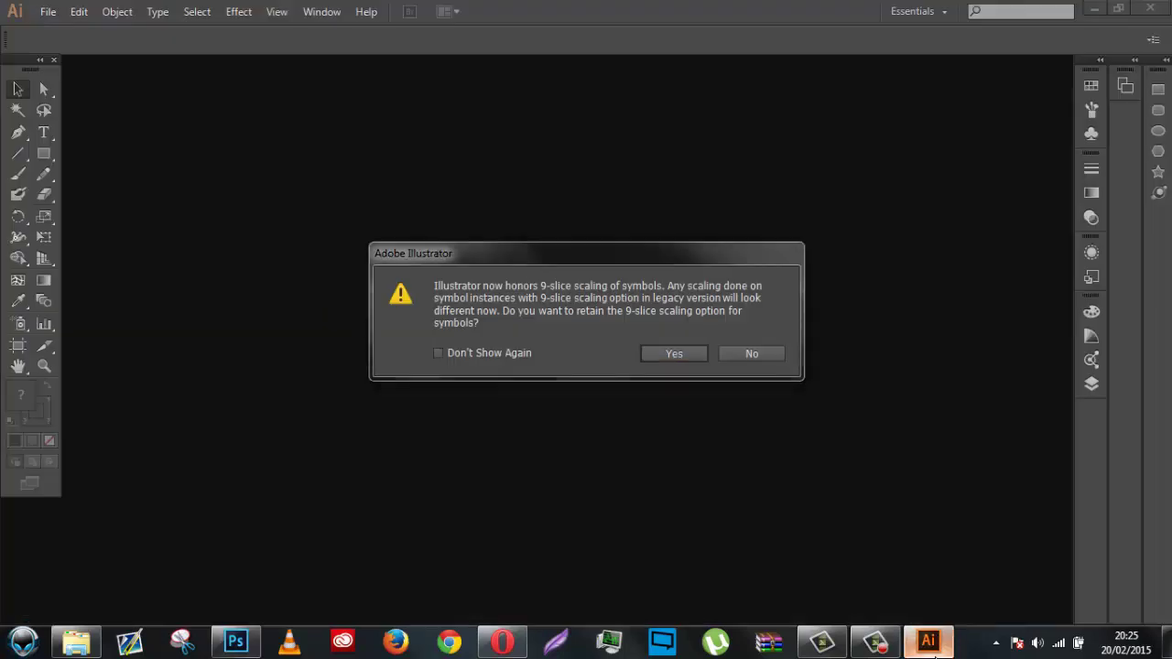
click(684, 358)
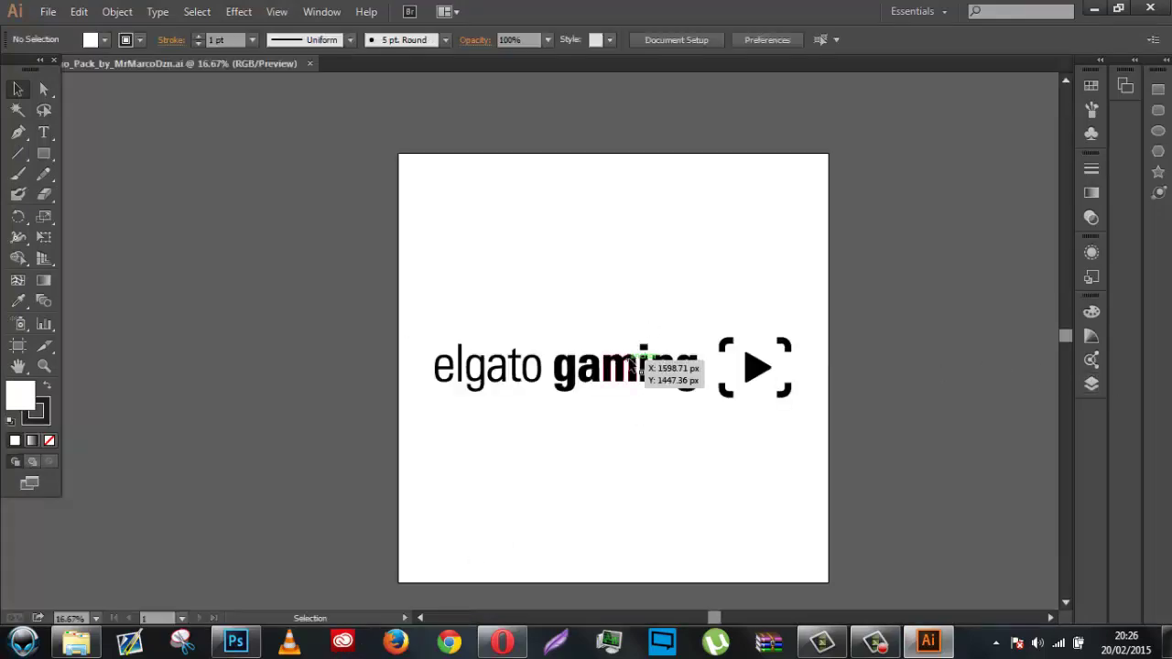
click(235, 642)
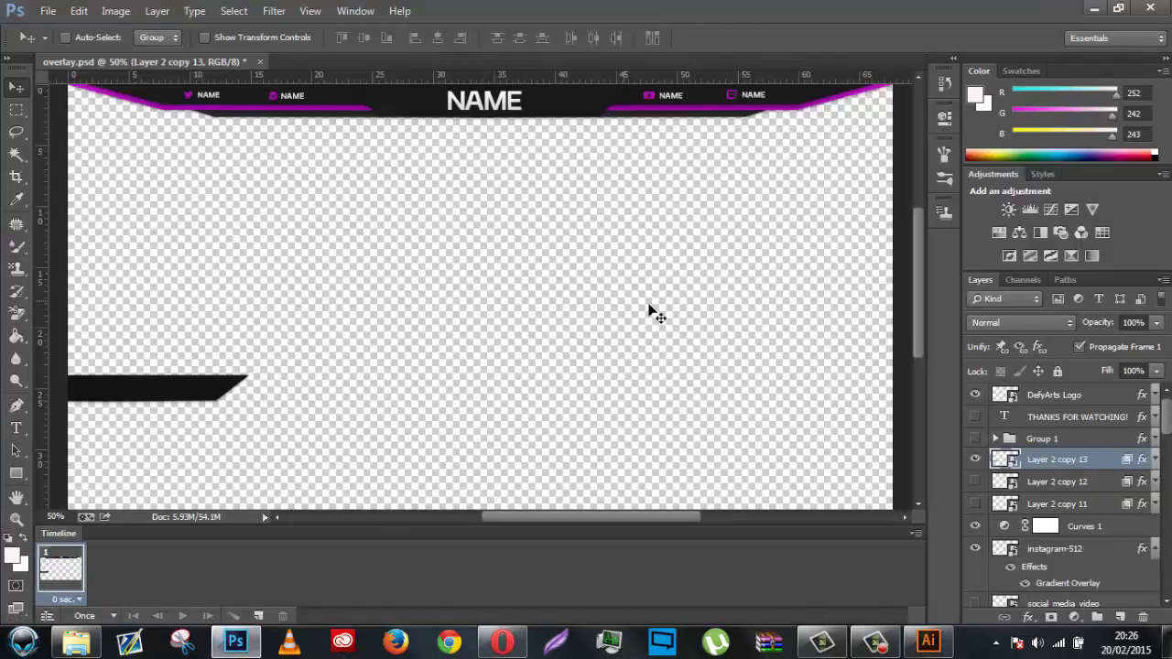
Step: Copy the whole elgato gaming logo group in Illustrator and switch back to overlay.psd
drag(919, 238, 920, 204)
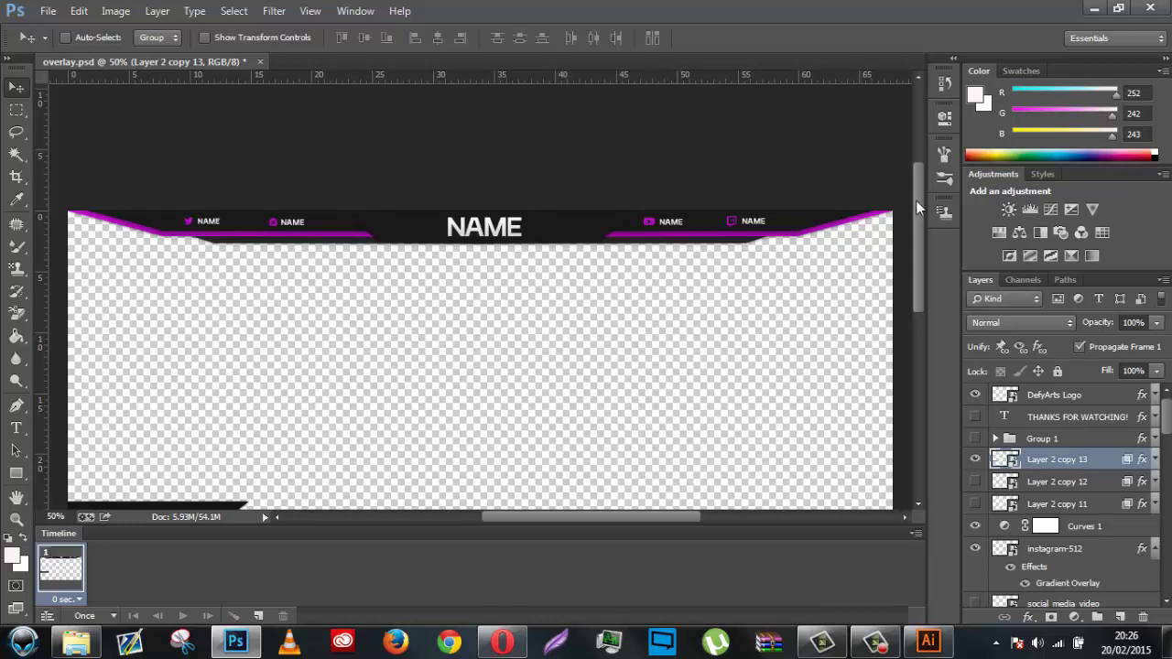
drag(921, 208, 921, 253)
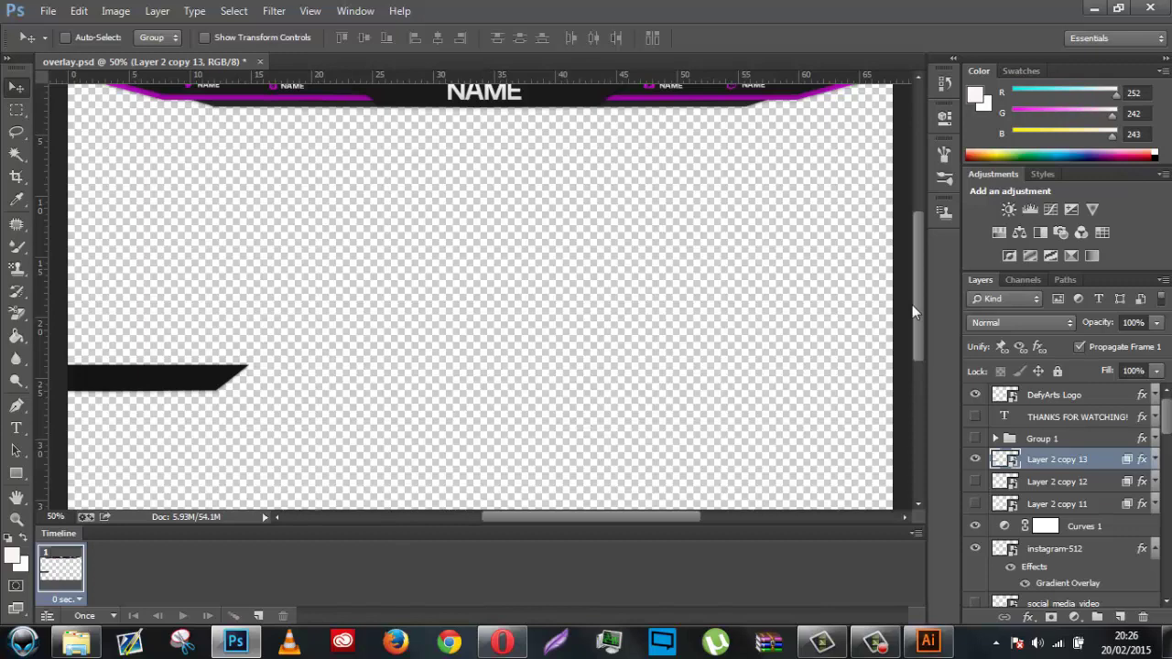
click(928, 641)
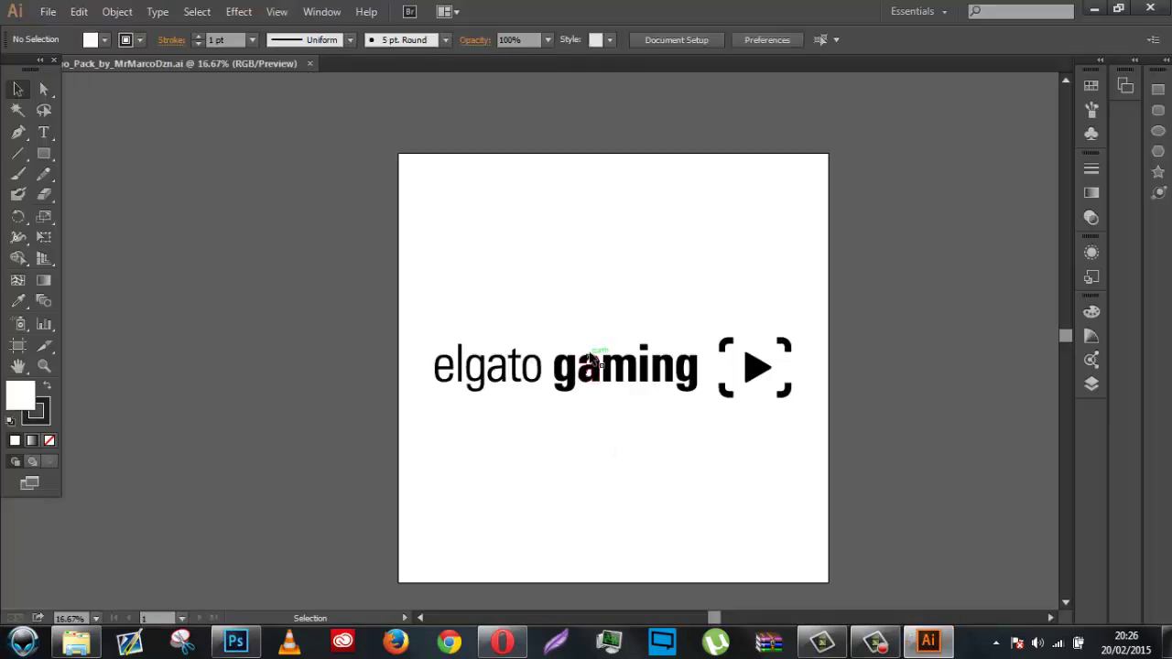
click(602, 359)
click(353, 521)
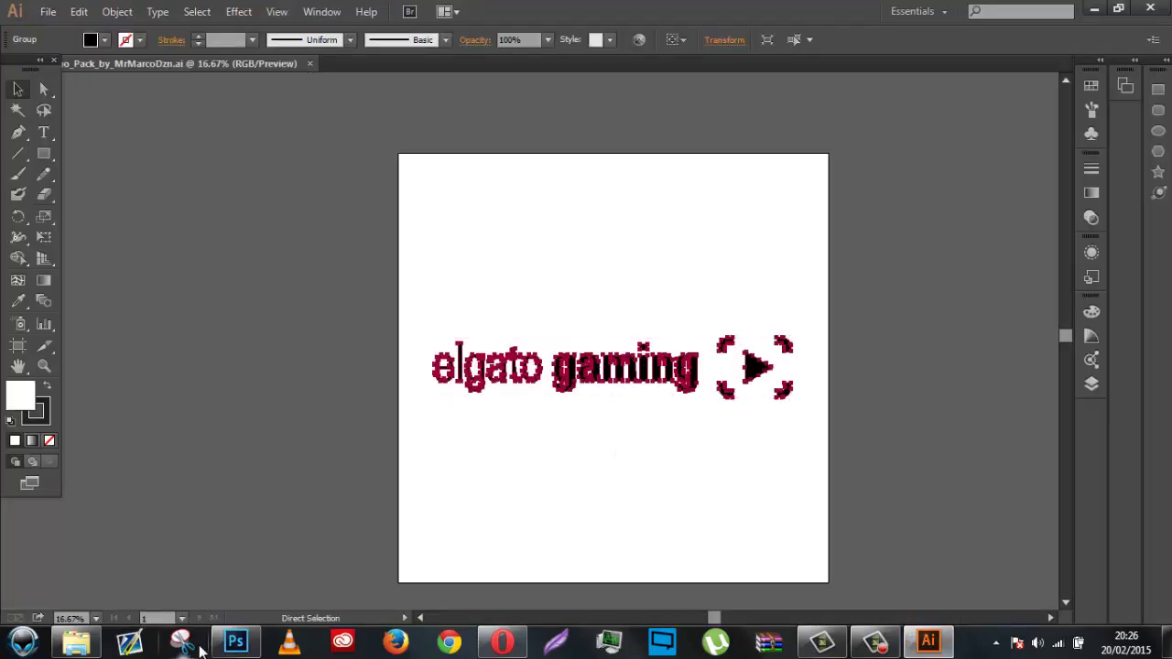
click(236, 641)
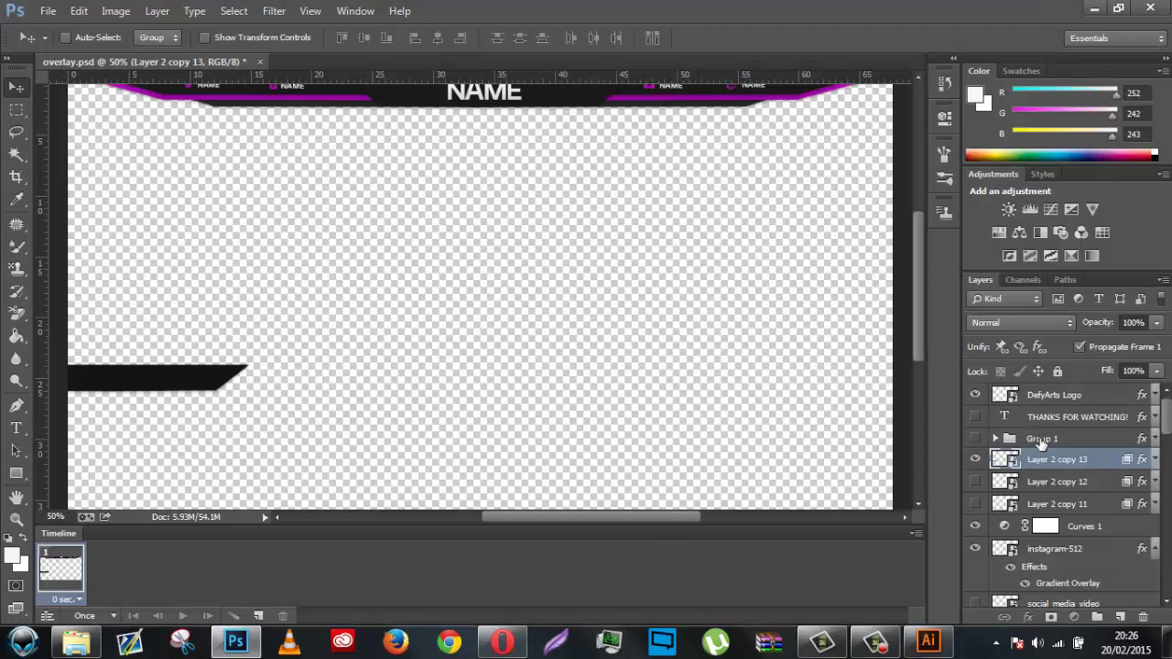
Step: Replace Group 1 with a new group holding the elgato logo pasted as a smart object
click(1041, 439)
key(Delete)
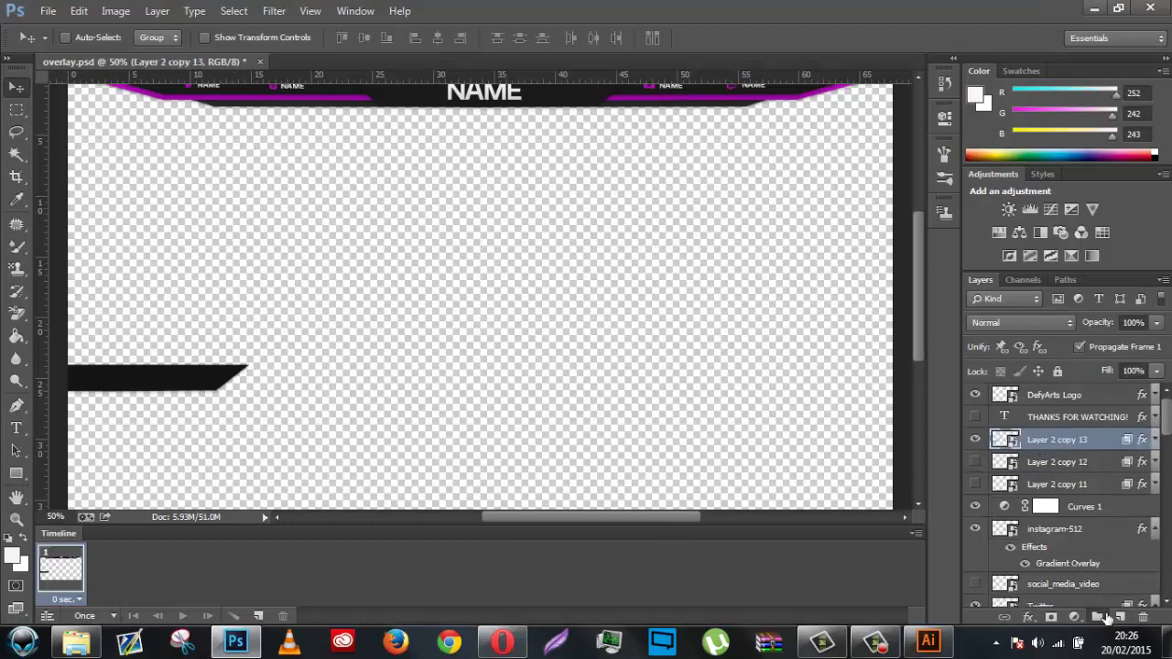
click(1097, 616)
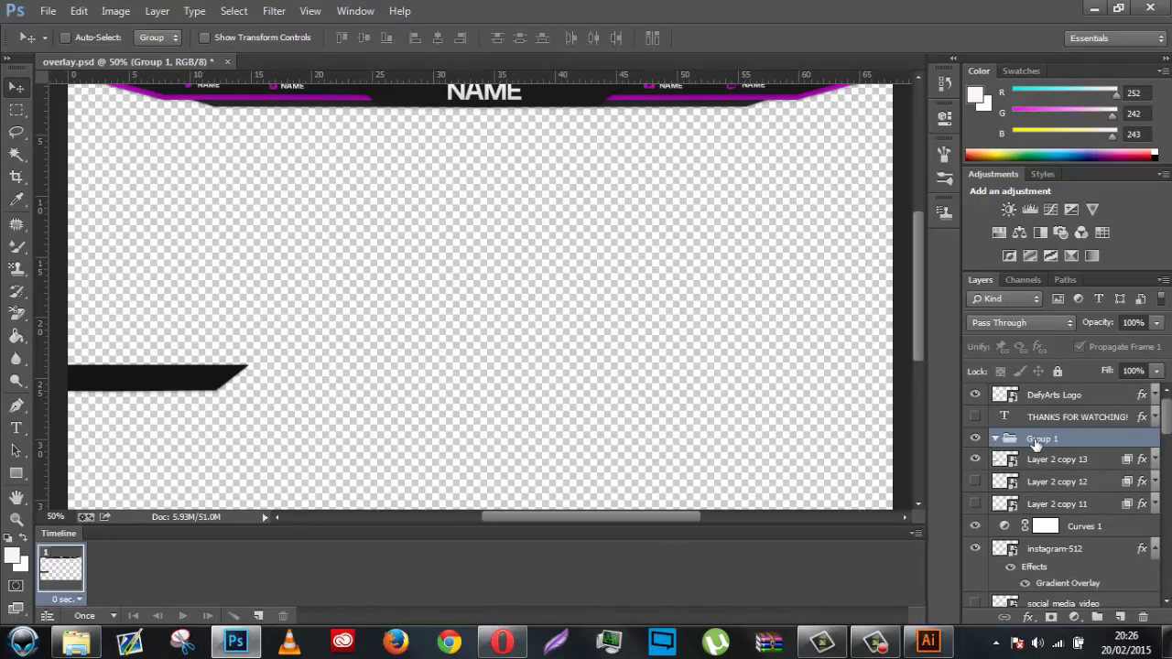
key(ctrl+v)
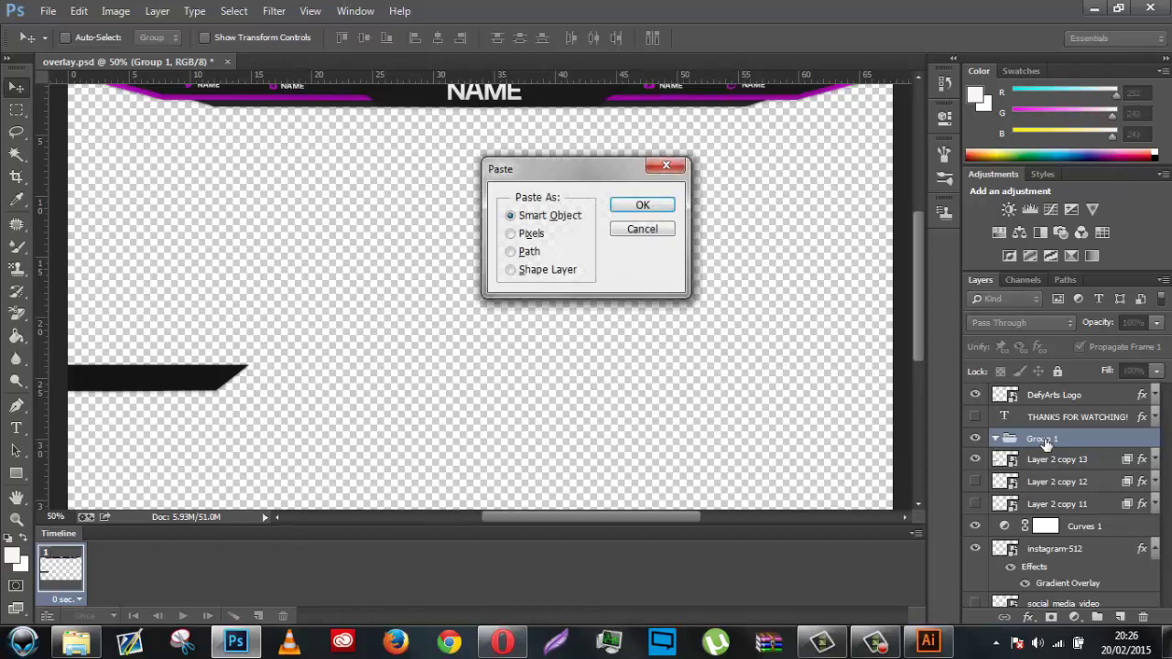
key(Return)
key(Return)
drag(1041, 444, 1058, 463)
Step: Scale the pasted logo down so it sits on the dark left side bar
key(ctrl+t)
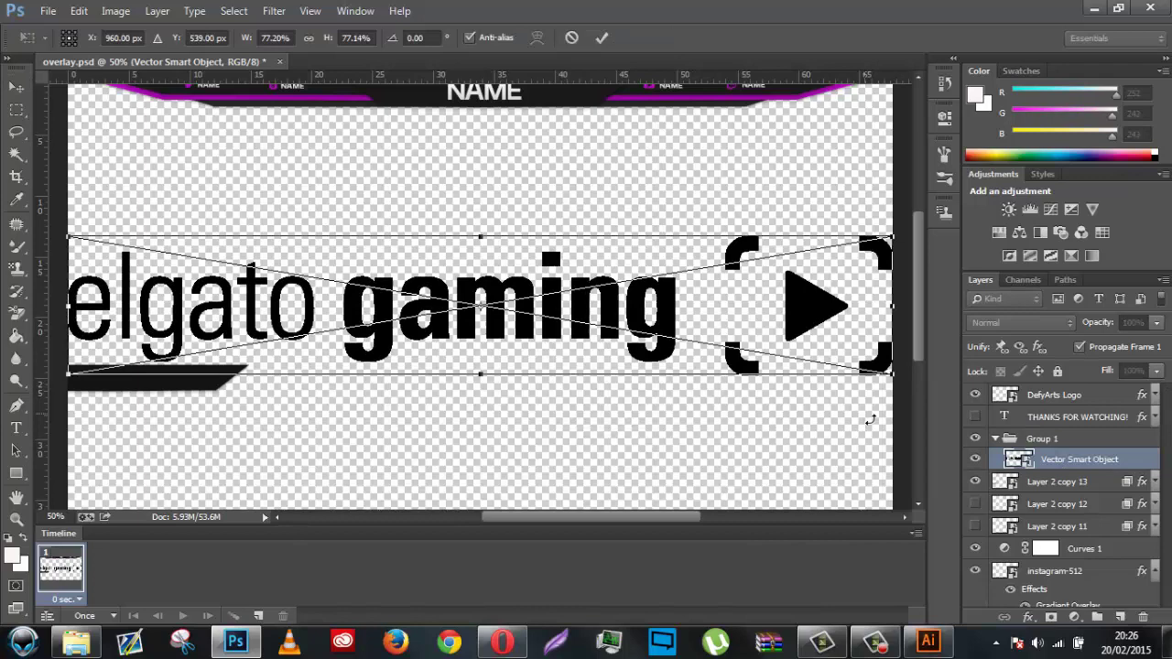
drag(898, 388, 175, 393)
key(Return)
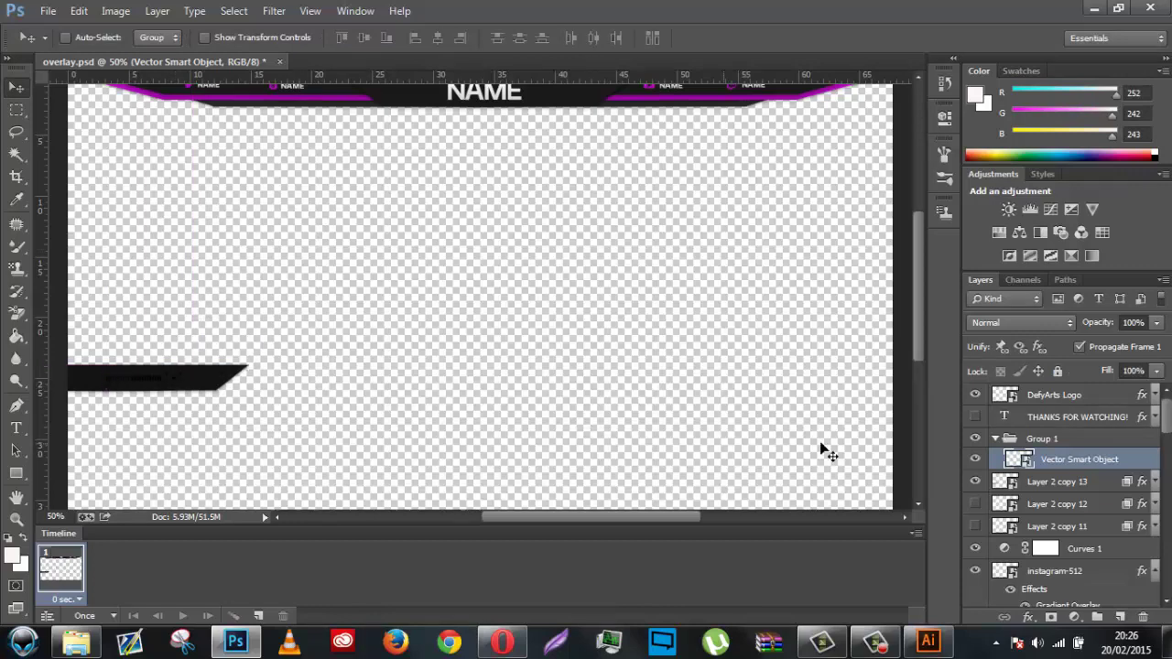
Step: Give the elgato logo layer a Gradient Overlay using the solid purple gradient preset
right_click(1092, 467)
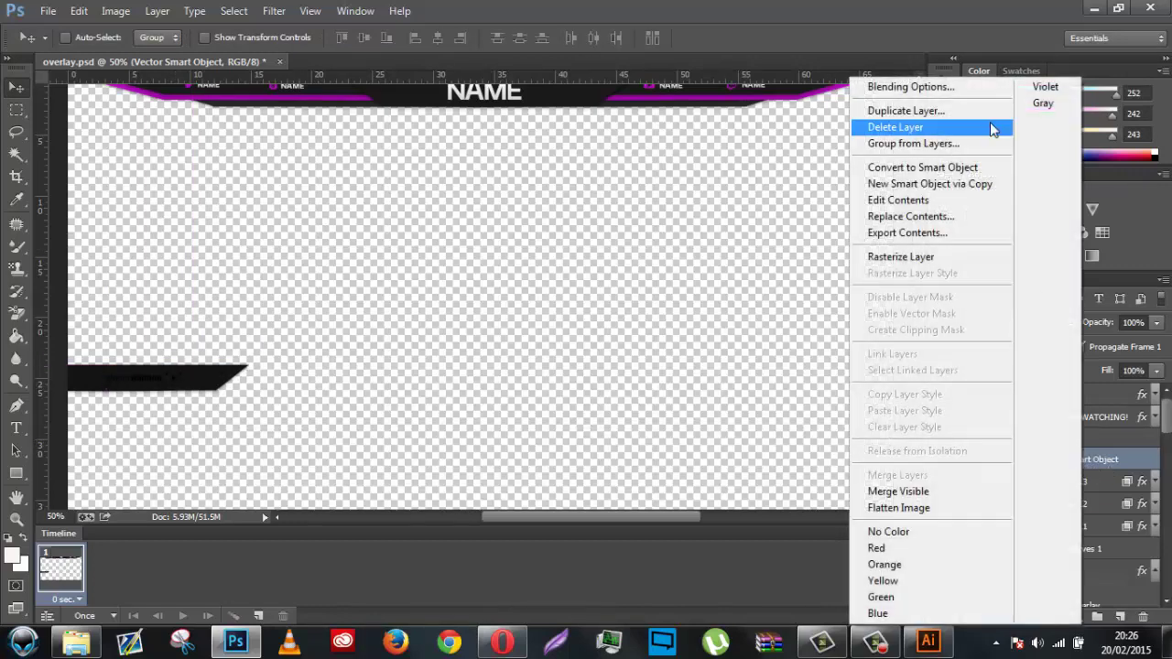
click(944, 91)
click(717, 401)
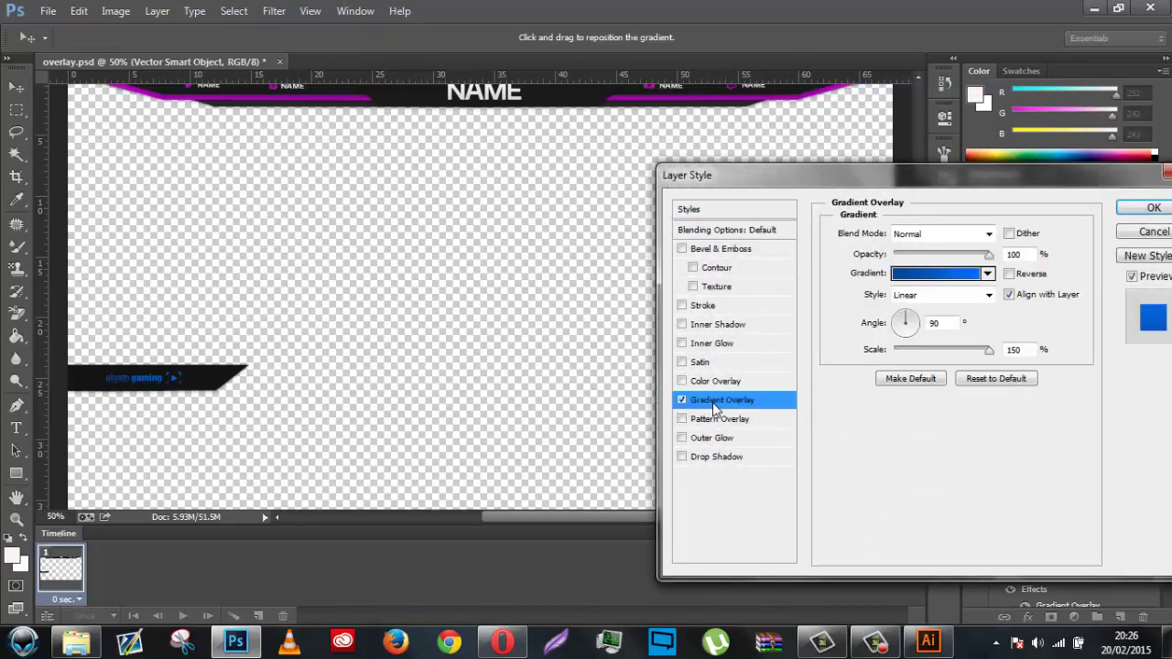
click(937, 275)
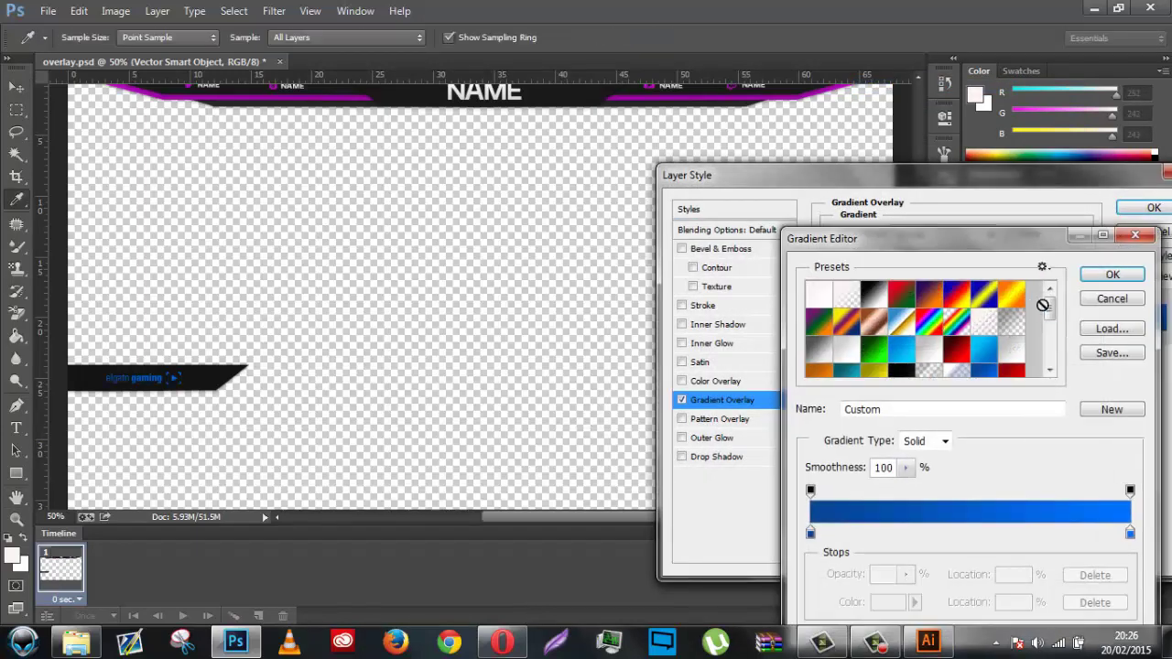
drag(1050, 295, 1049, 336)
click(962, 353)
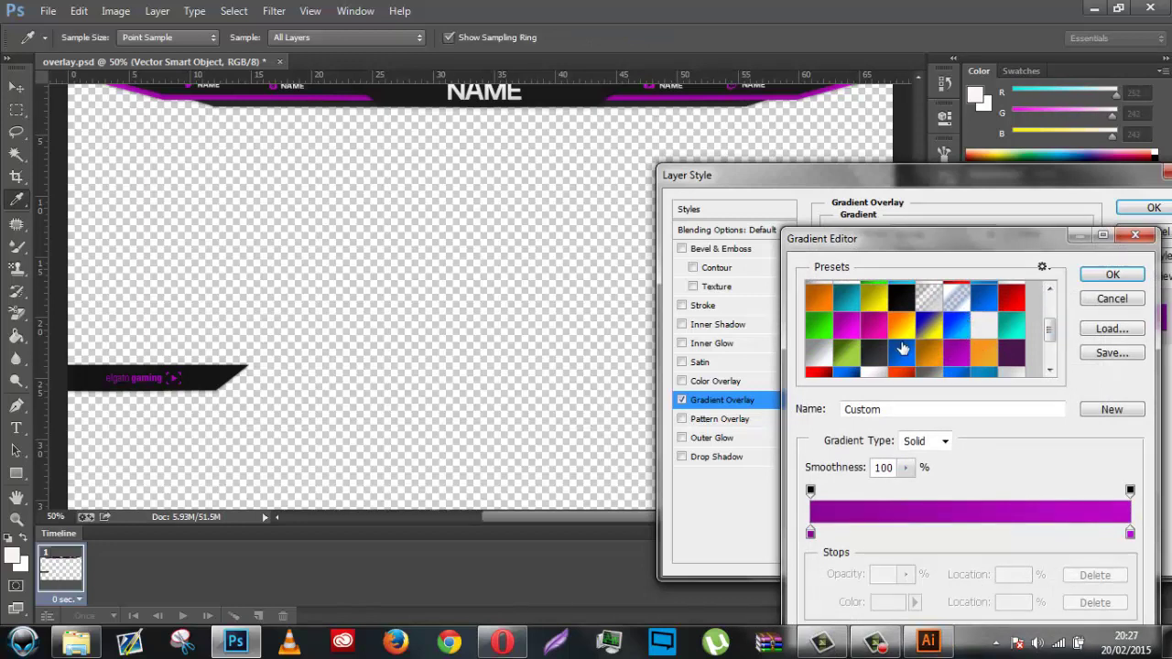
click(884, 338)
click(875, 338)
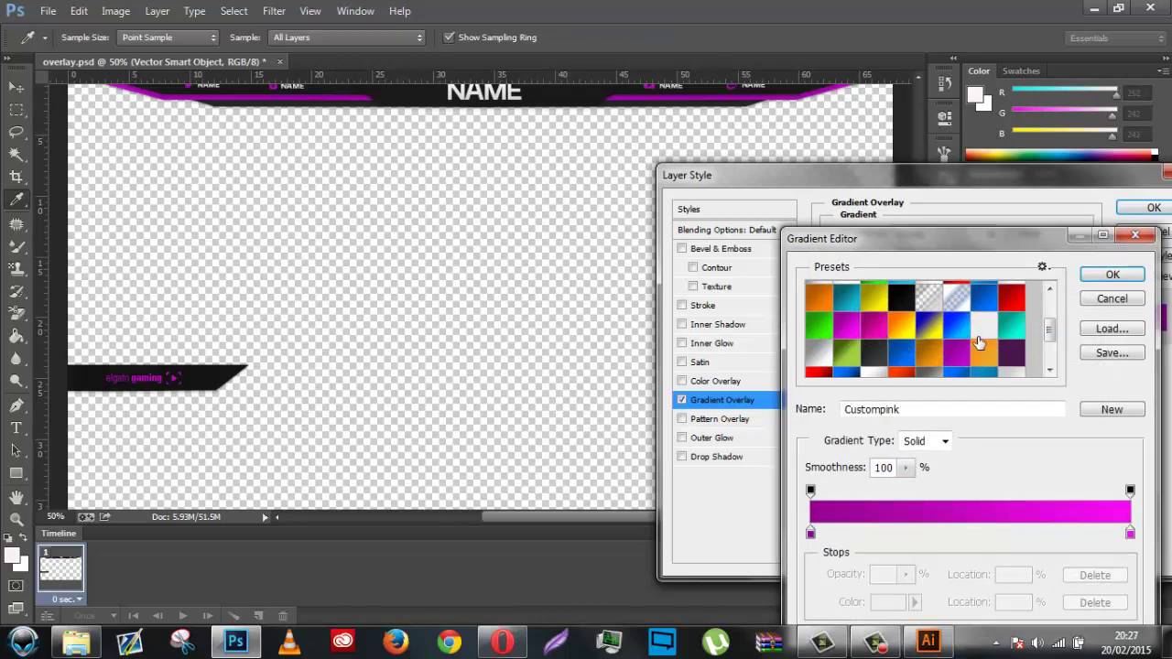
click(967, 360)
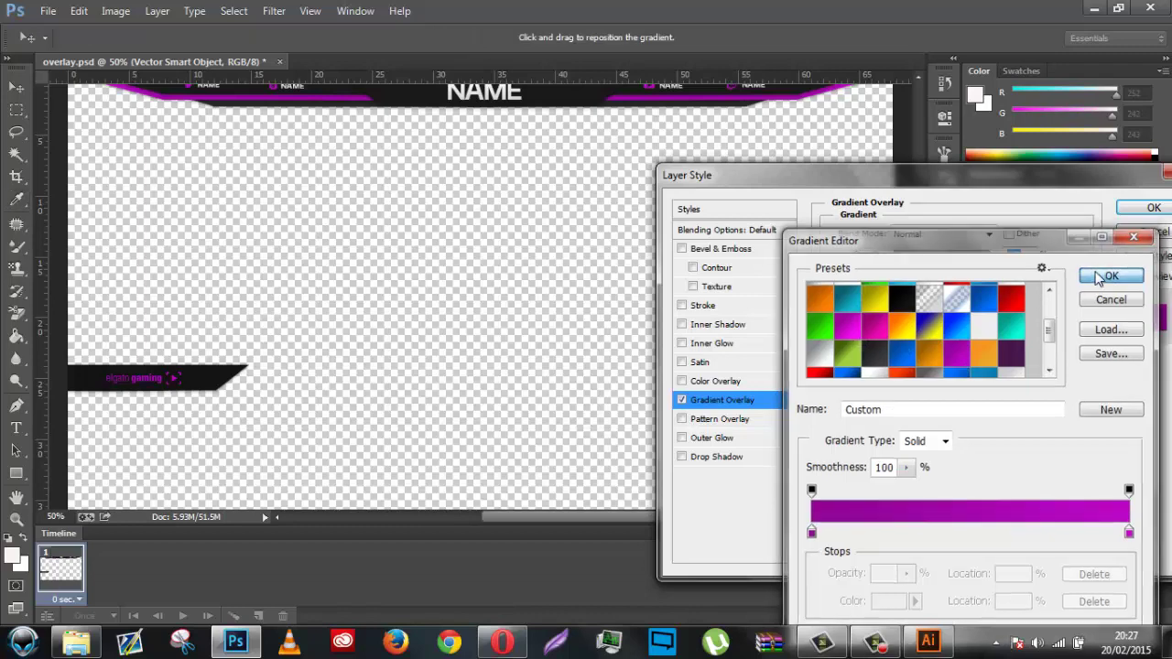
click(1111, 273)
click(1153, 208)
right_click(1093, 468)
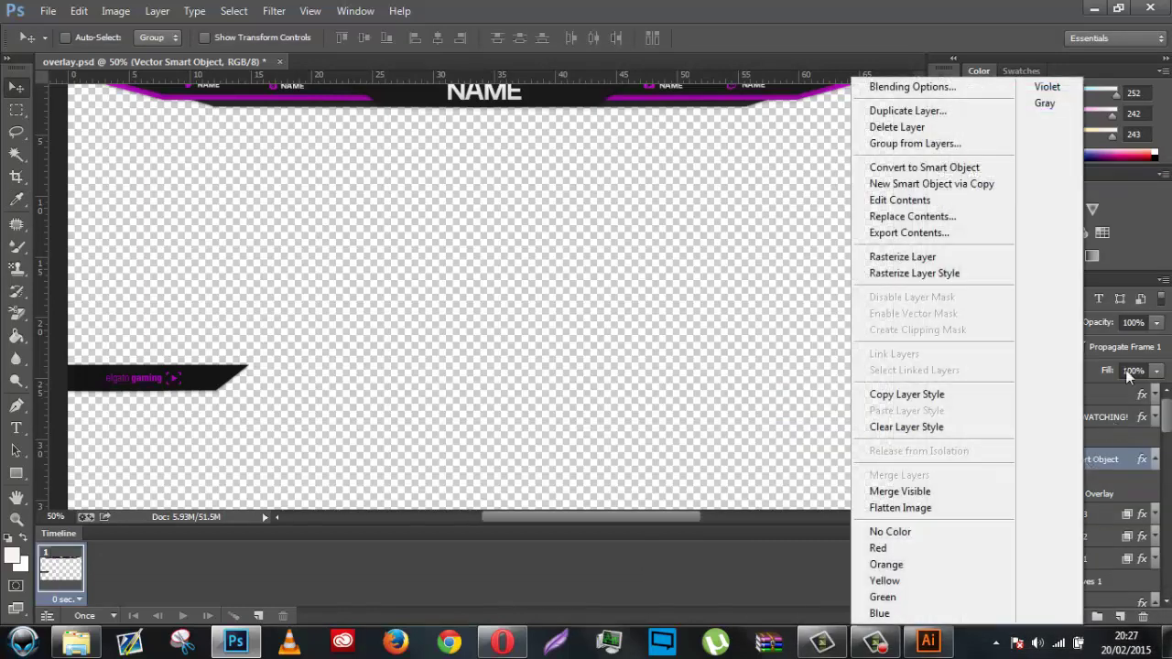
Step: Rasterize the layer style, convert to a smart object, enlarge to about 128% and nudge left
click(946, 271)
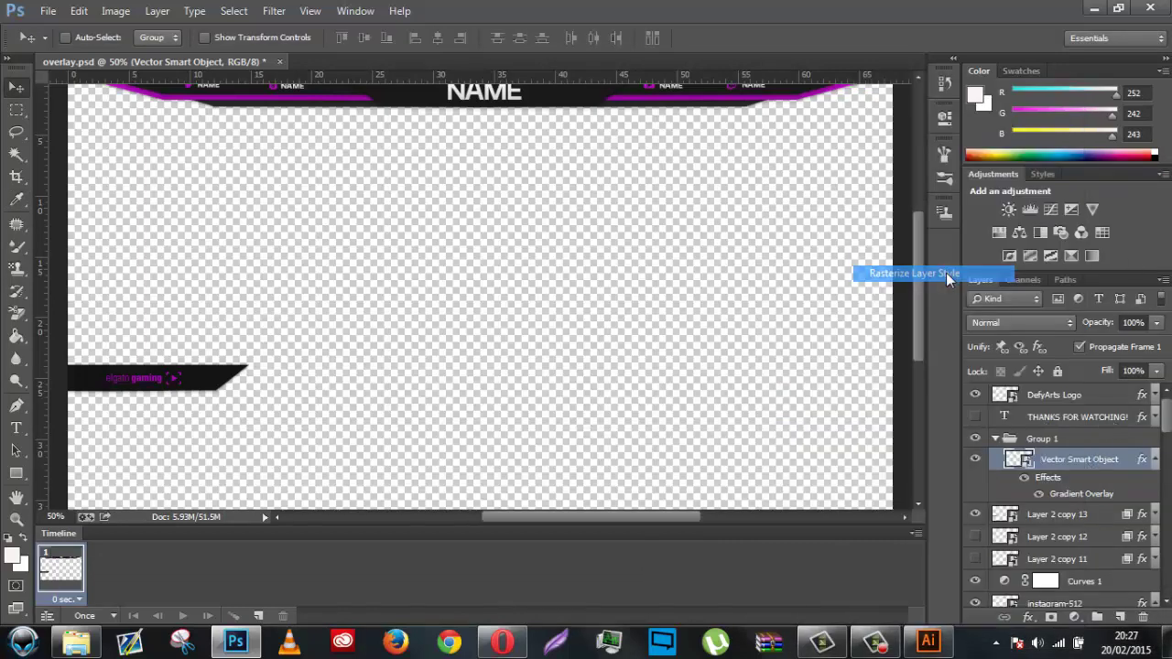
right_click(1091, 458)
click(975, 205)
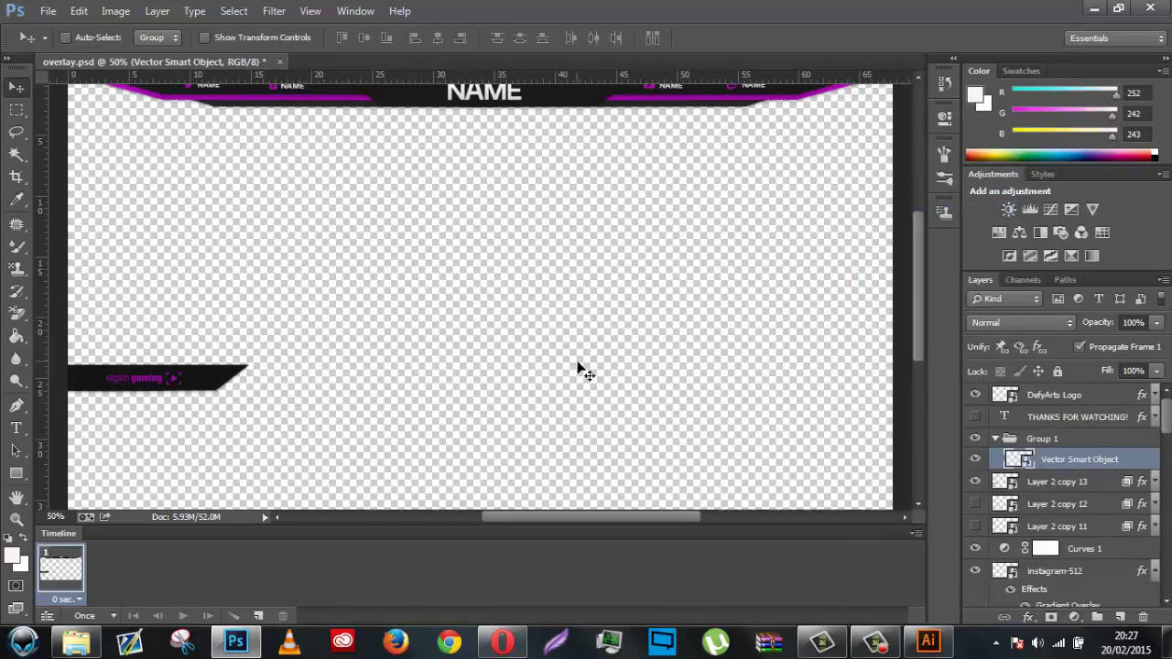
key(ctrl+t)
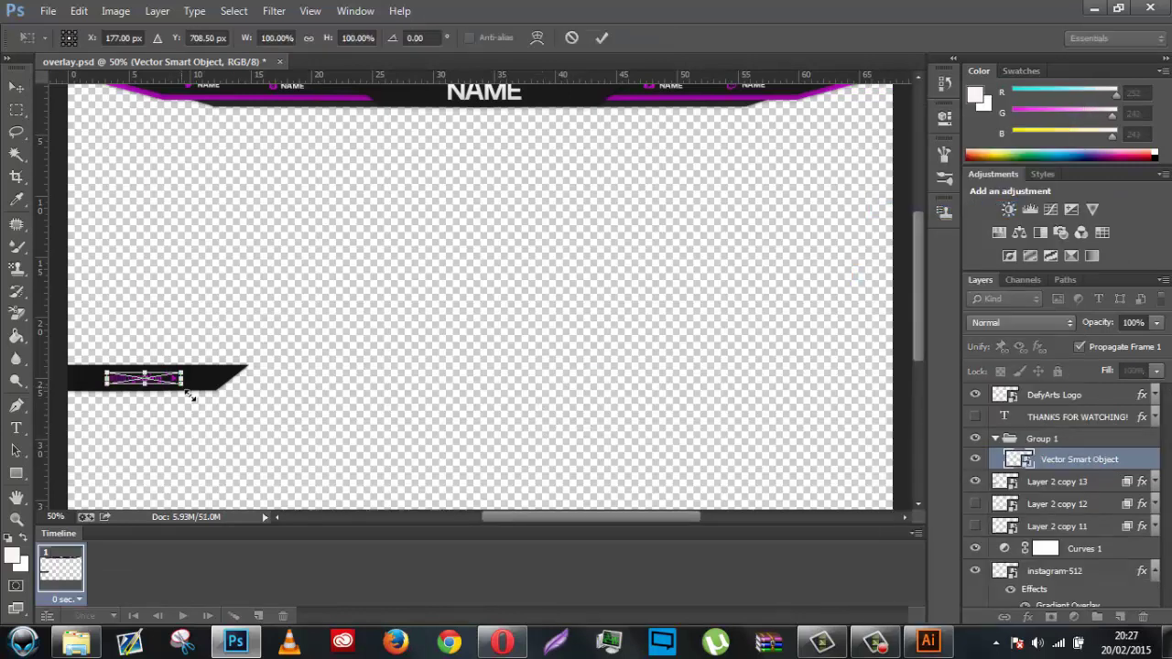
drag(189, 395, 209, 397)
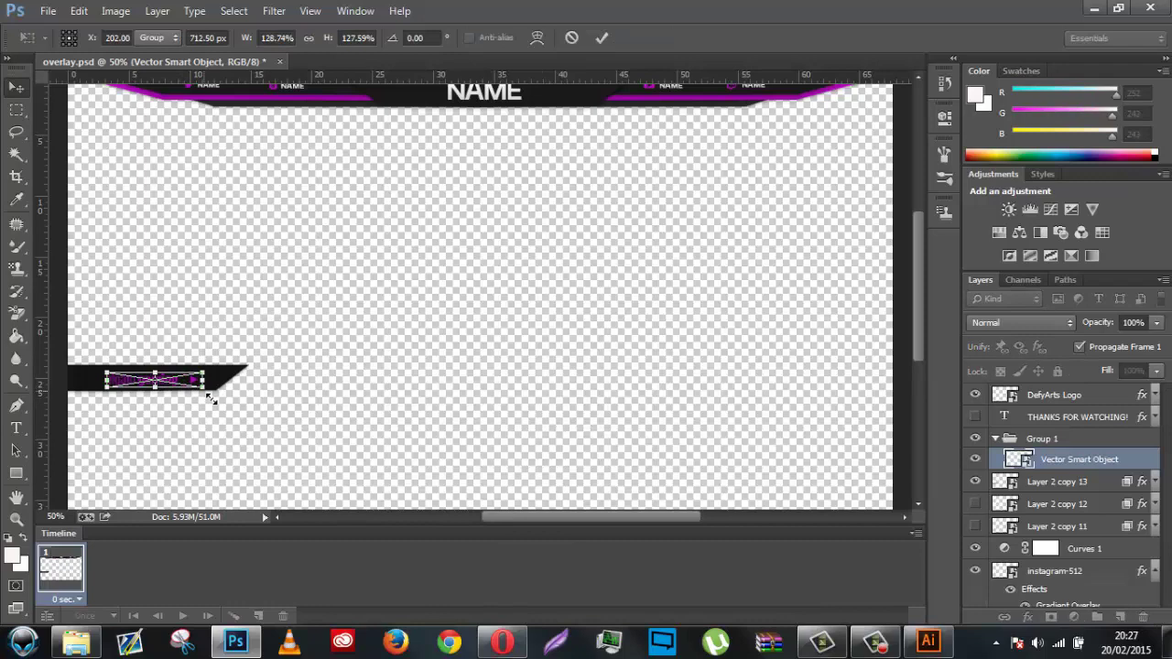
key(Return)
key(Left)
key(Left)
key(Left)
key(Left)
key(Left)
key(Left)
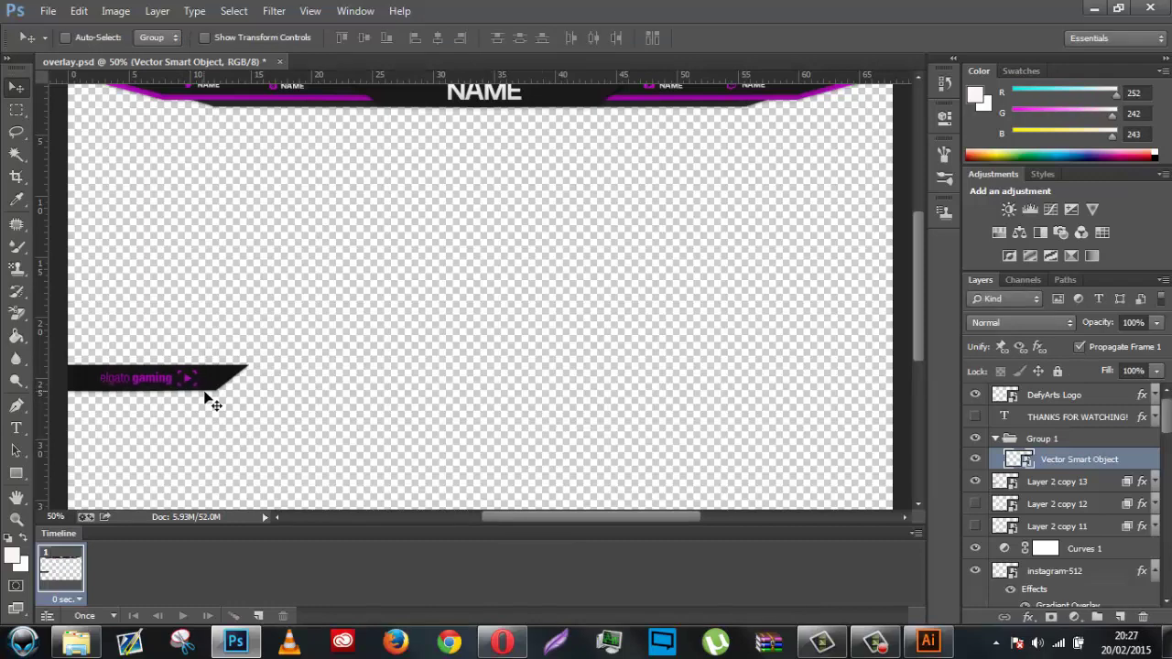
Step: Zoom to 100% to check the purple logo, then settle the view at 50%
scroll(209, 400, down, 1)
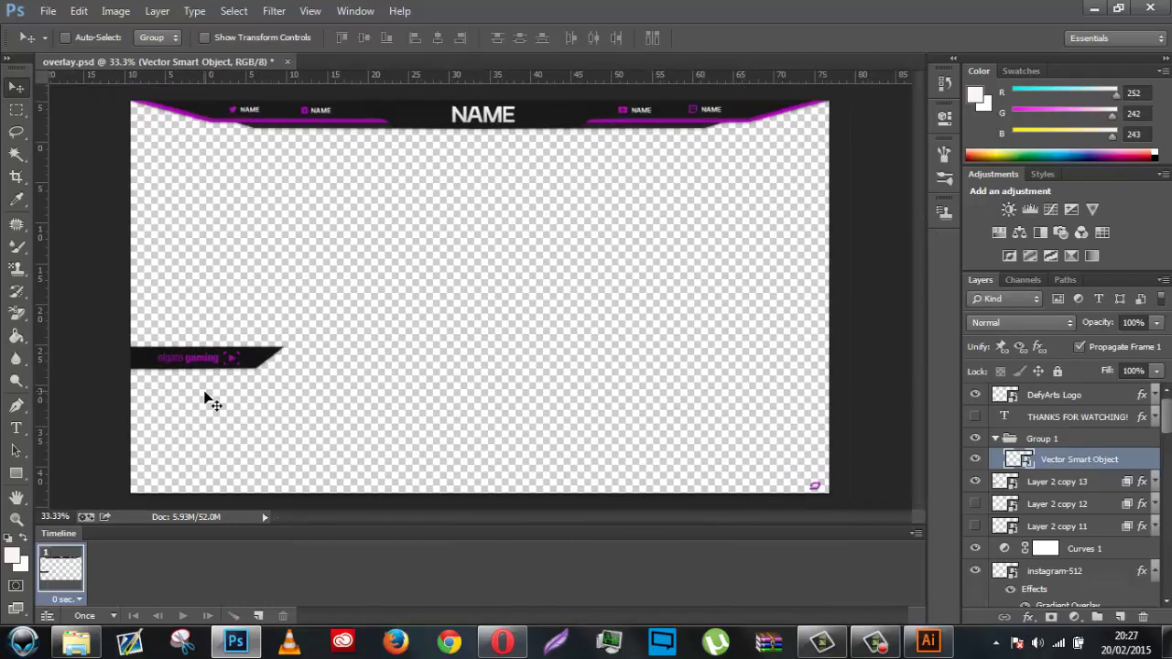
scroll(209, 400, up, 1)
key(ctrl+plus)
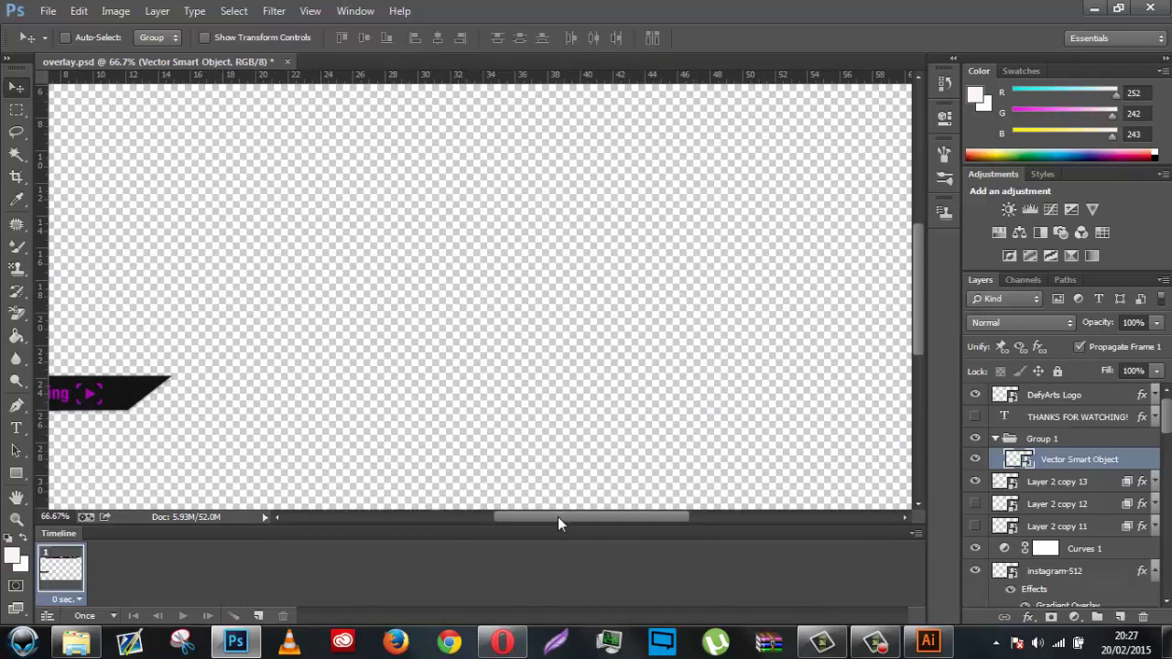
drag(558, 523, 466, 521)
key(ctrl+plus)
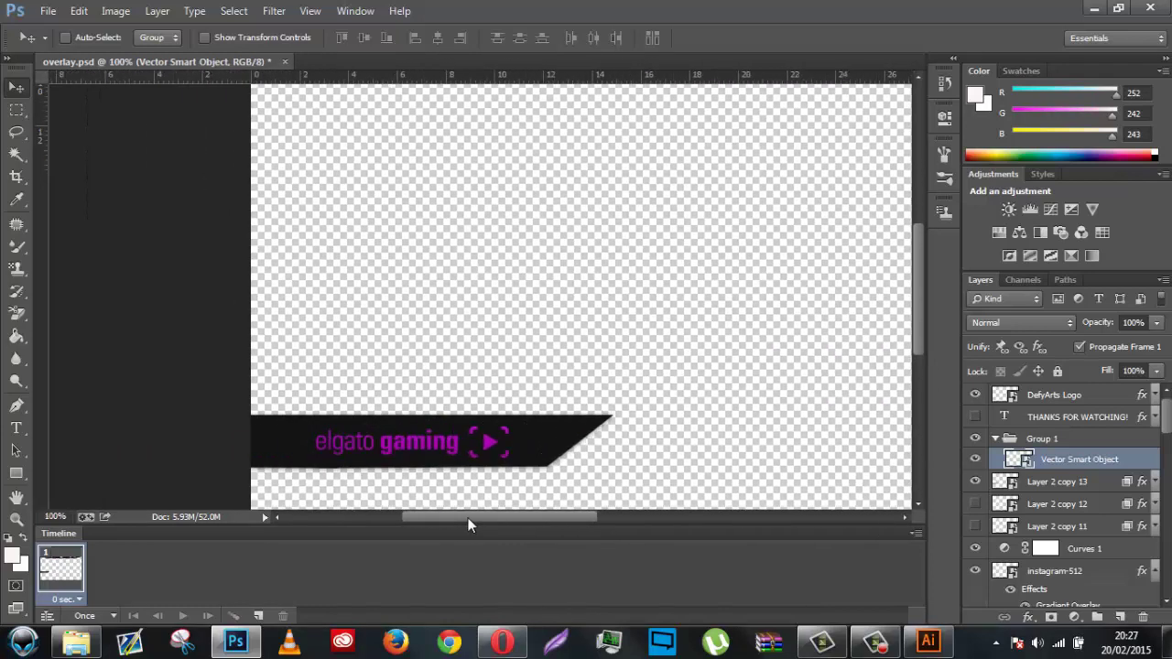
key(ctrl+minus)
key(ctrl+minus)
key(ctrl+minus)
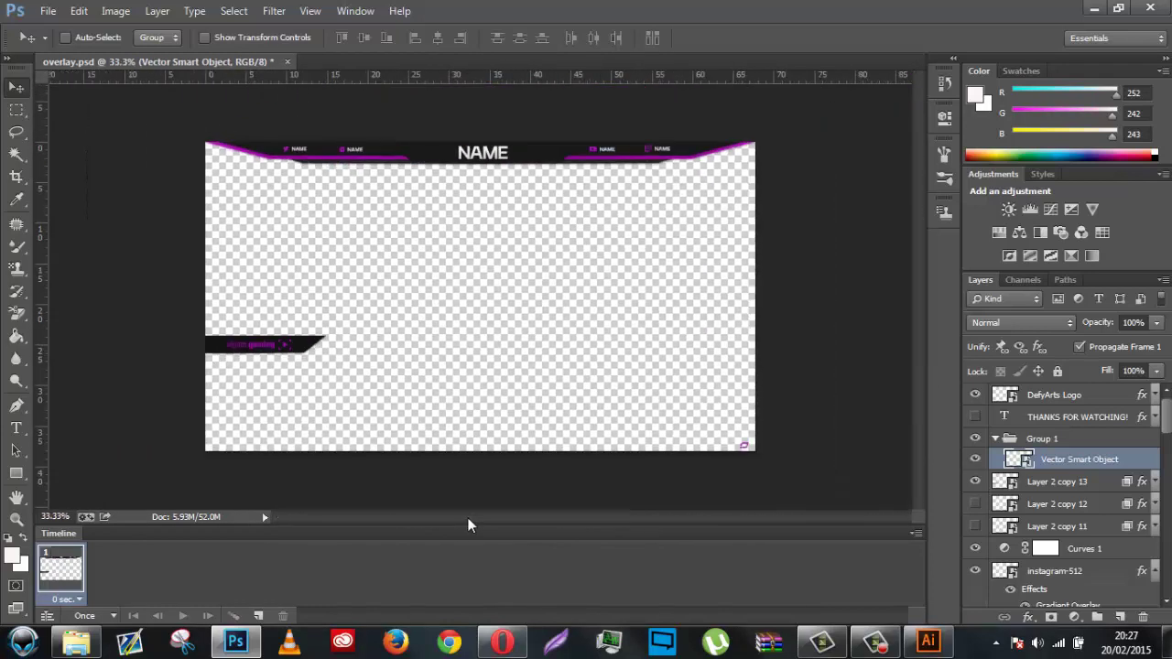
key(ctrl+plus)
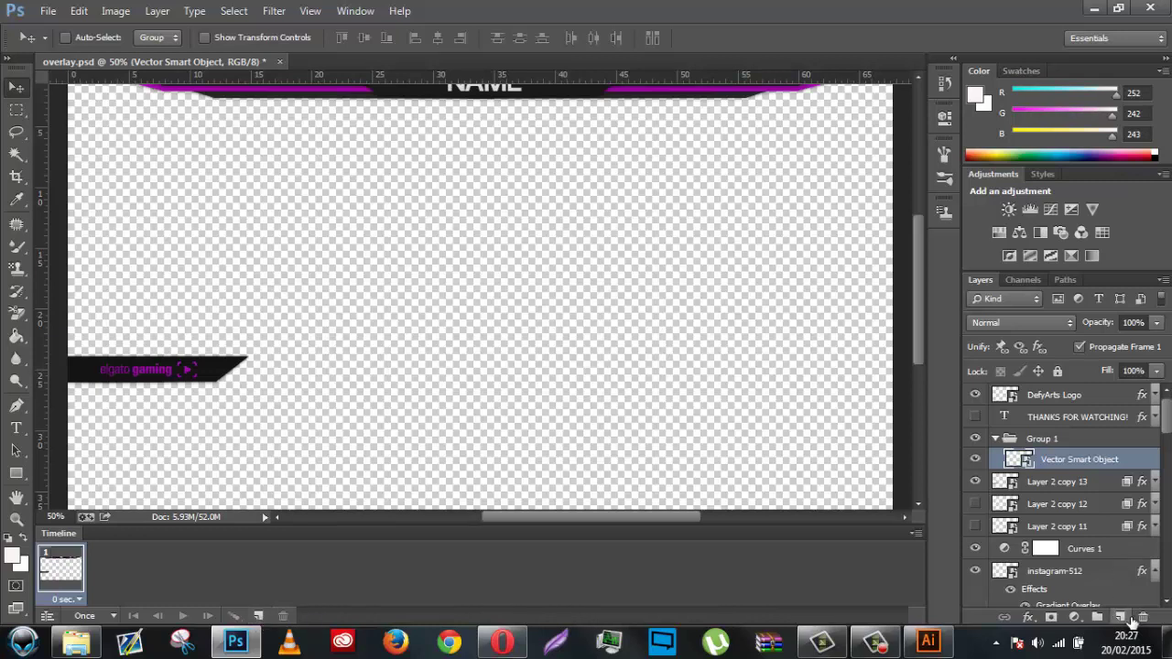
Step: Add a second animation frame and hide the elgato gaming logo in it
click(258, 615)
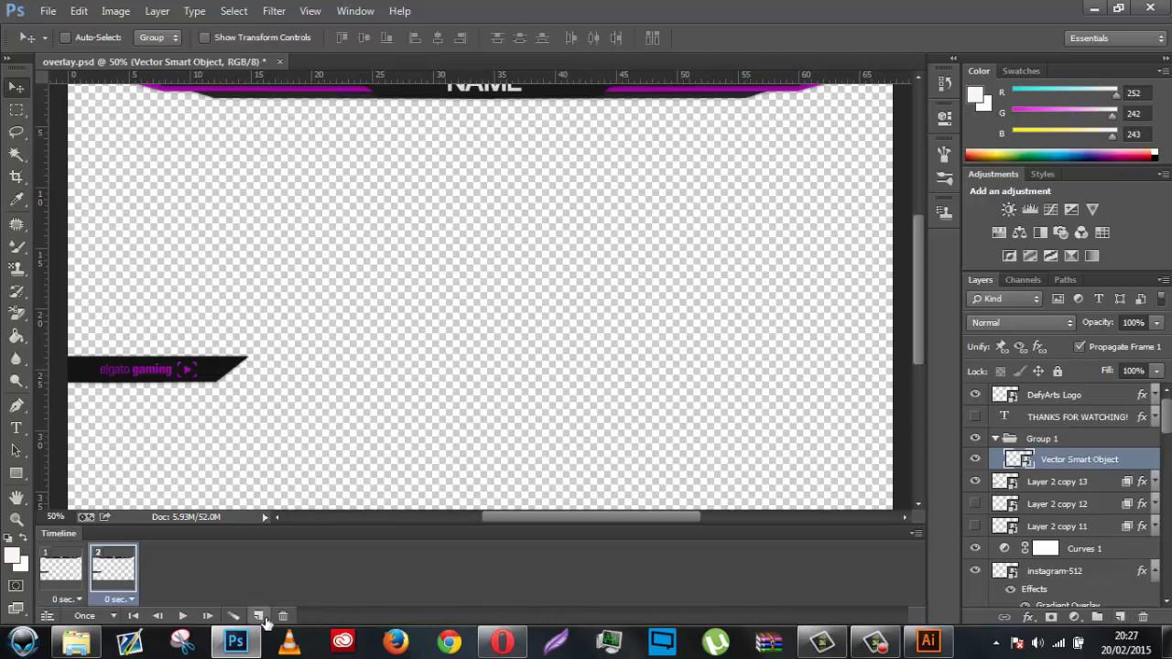
click(70, 576)
click(113, 573)
click(77, 573)
click(119, 573)
click(986, 465)
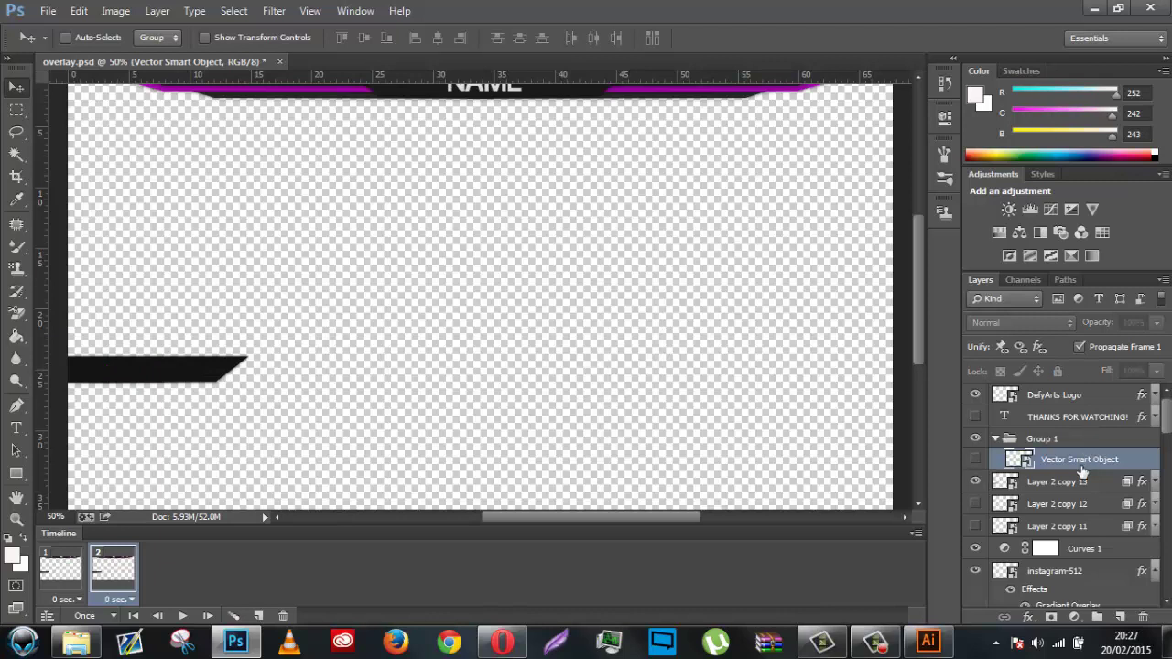
click(976, 458)
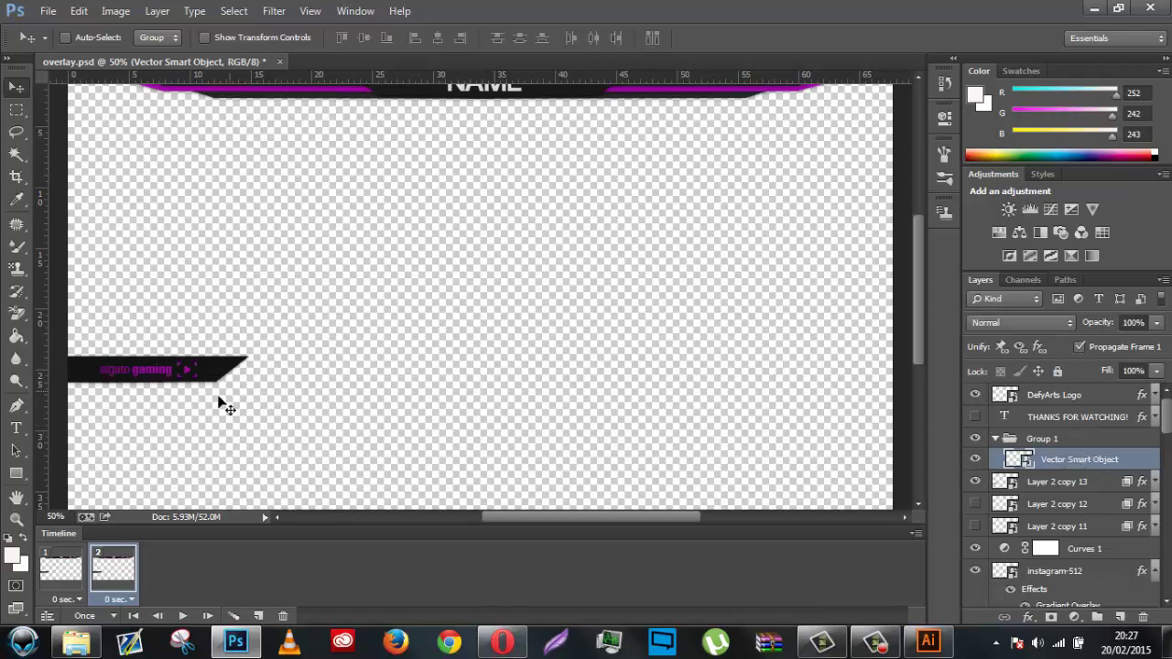
click(977, 460)
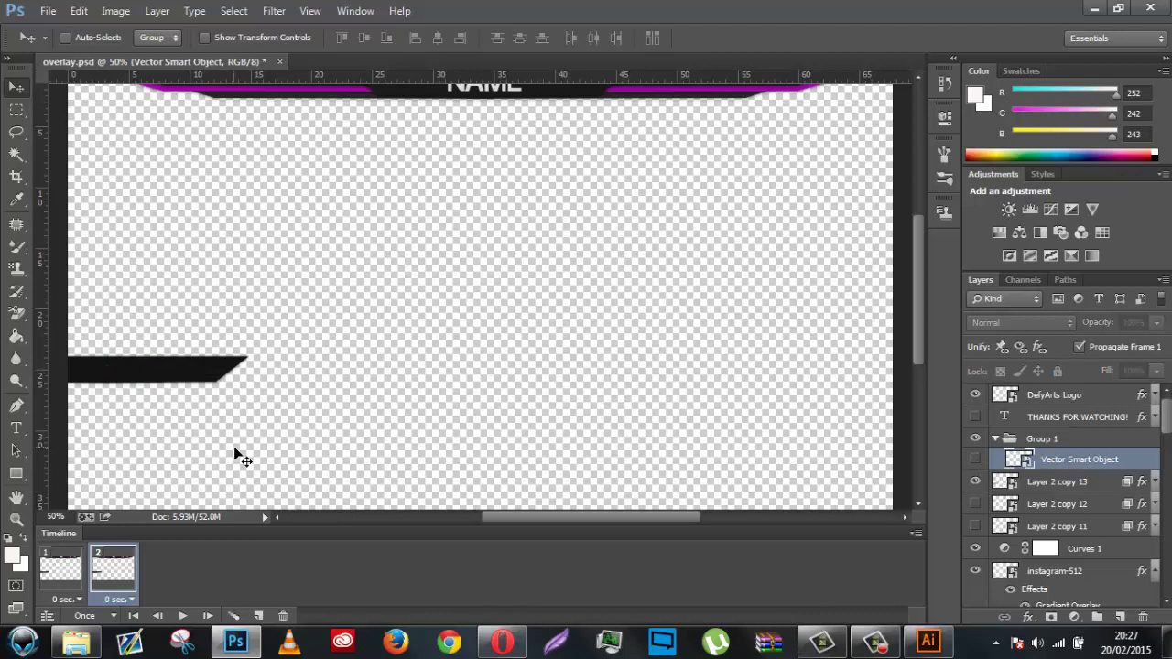
Step: Switch between frames 1 and 2 to confirm elgato shows only in frame 1
click(70, 568)
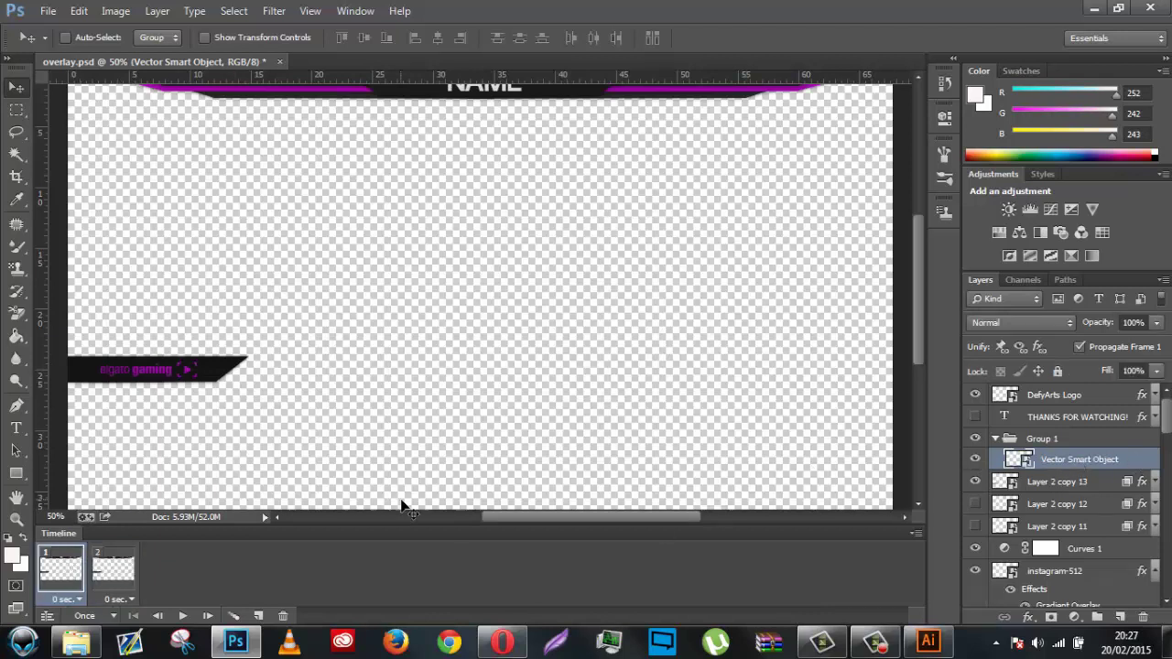
click(112, 577)
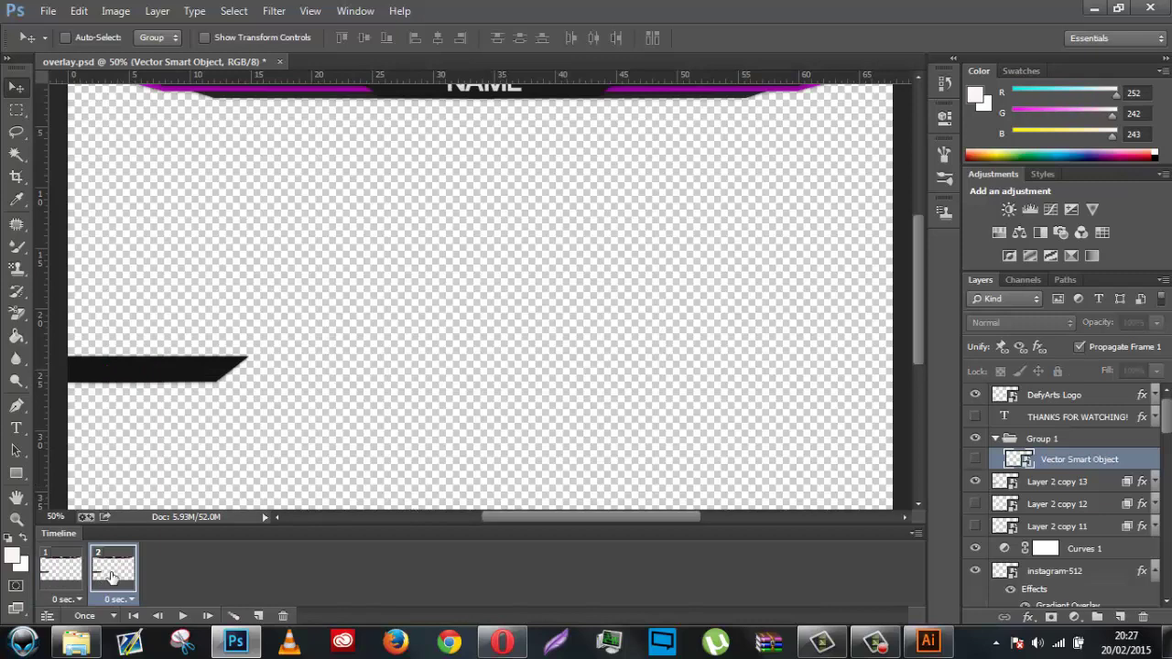
click(74, 570)
click(111, 576)
Step: In Illustrator, turn on Layer 31 and select the Red Bull logo on the artboard
click(928, 641)
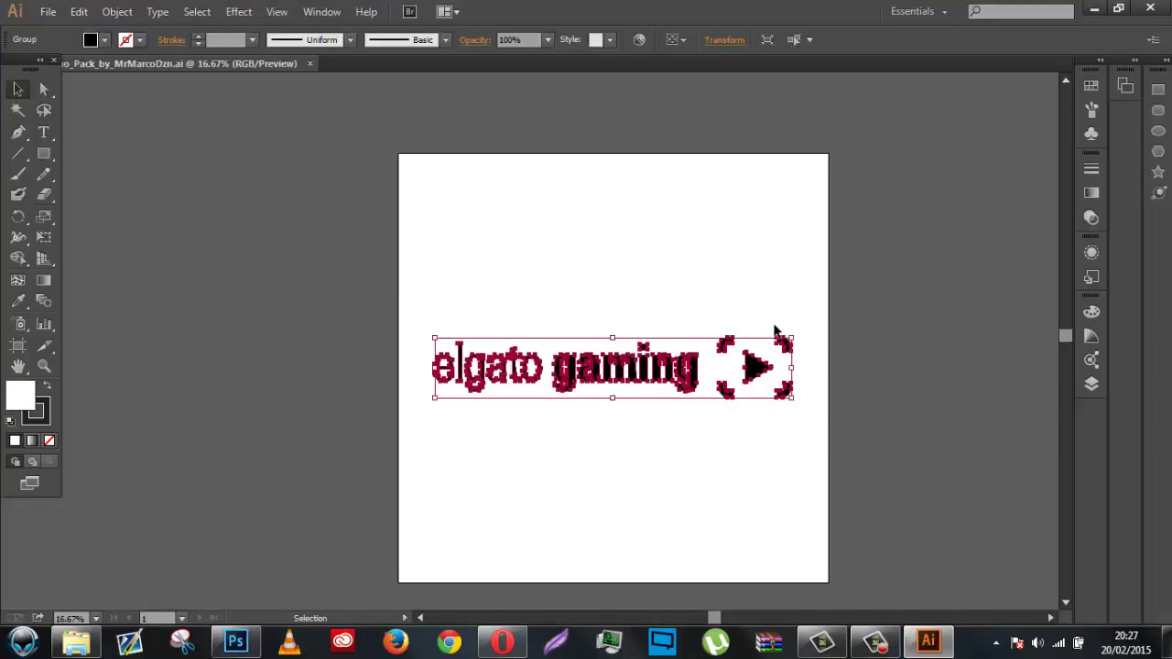
click(1090, 387)
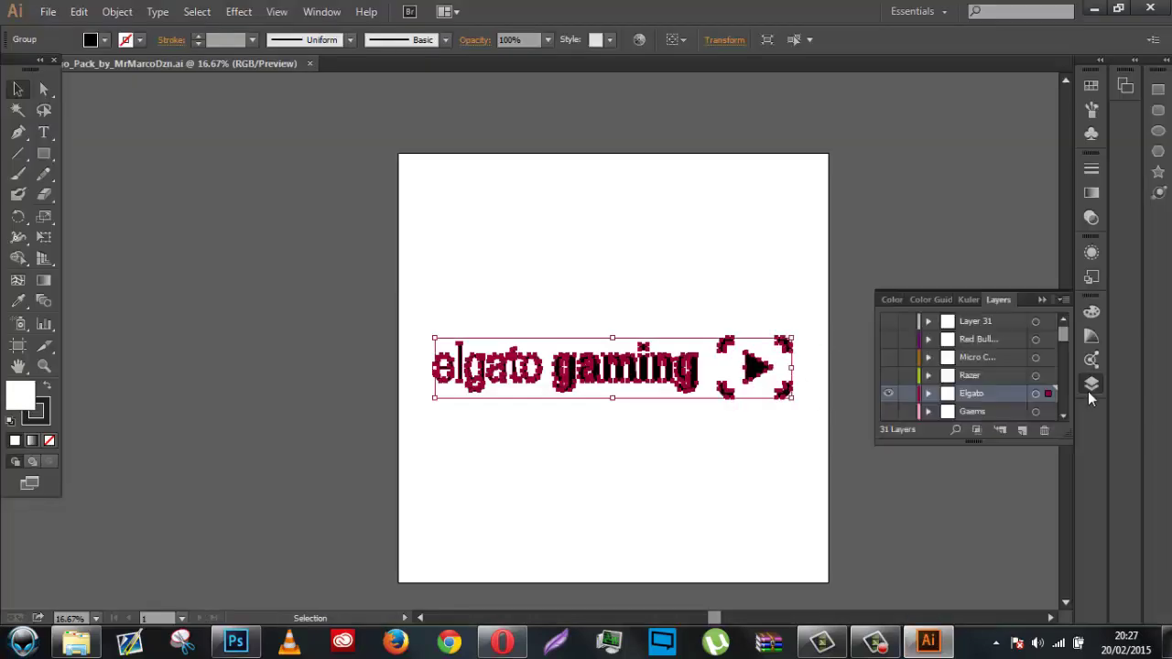
click(887, 322)
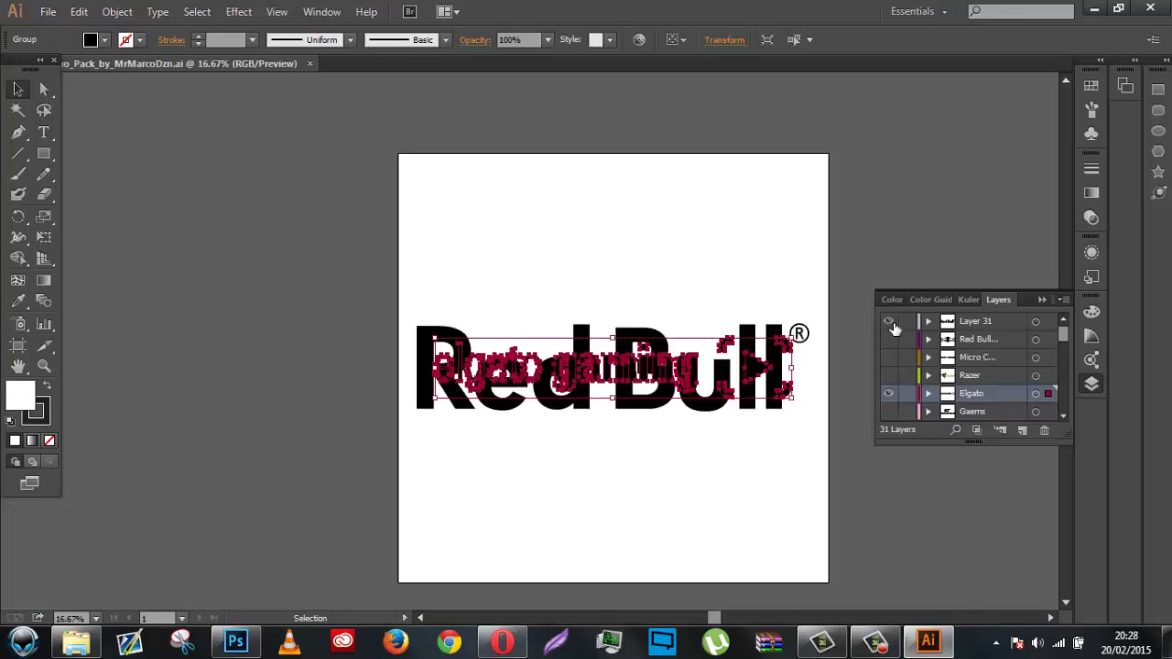
click(968, 322)
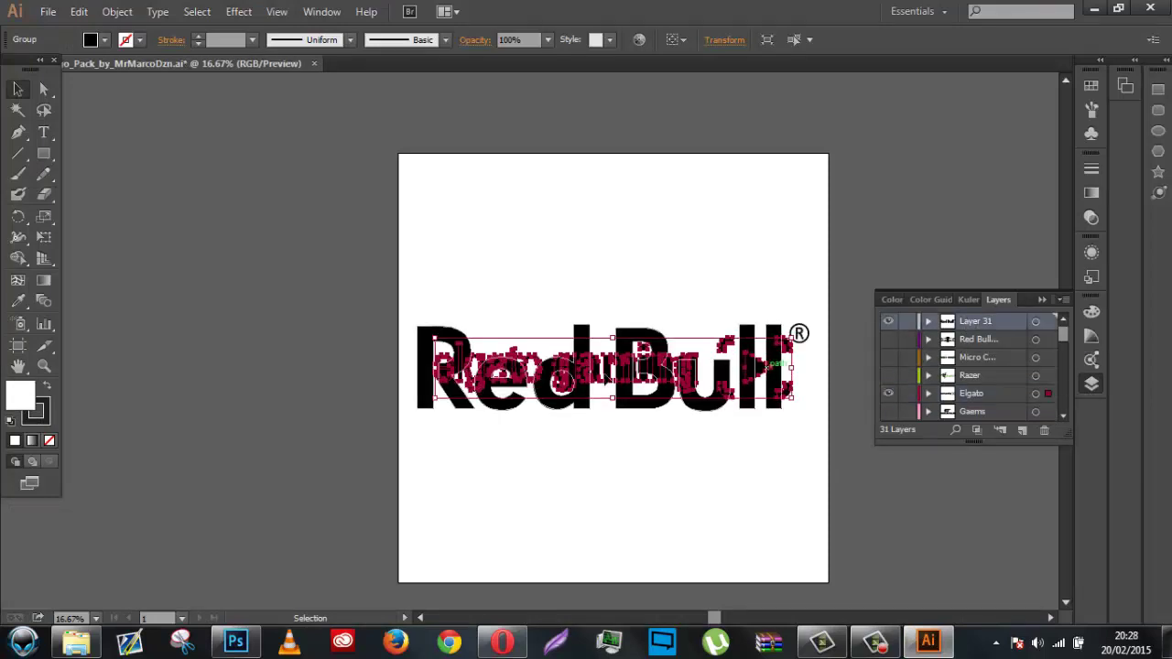
click(654, 332)
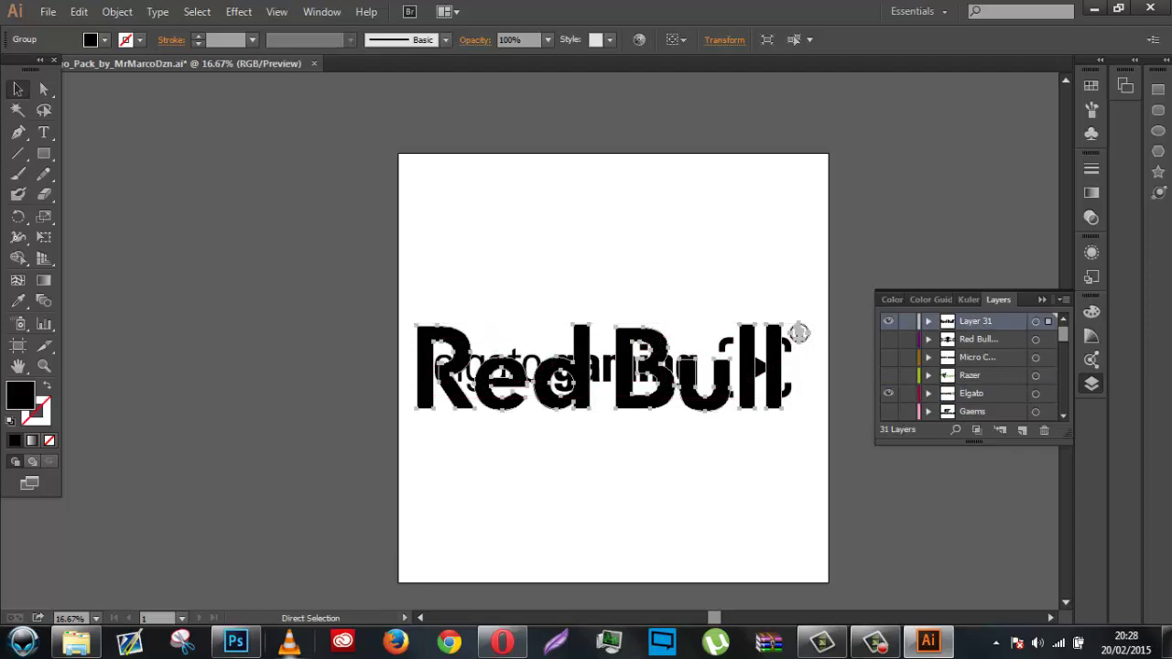
click(236, 641)
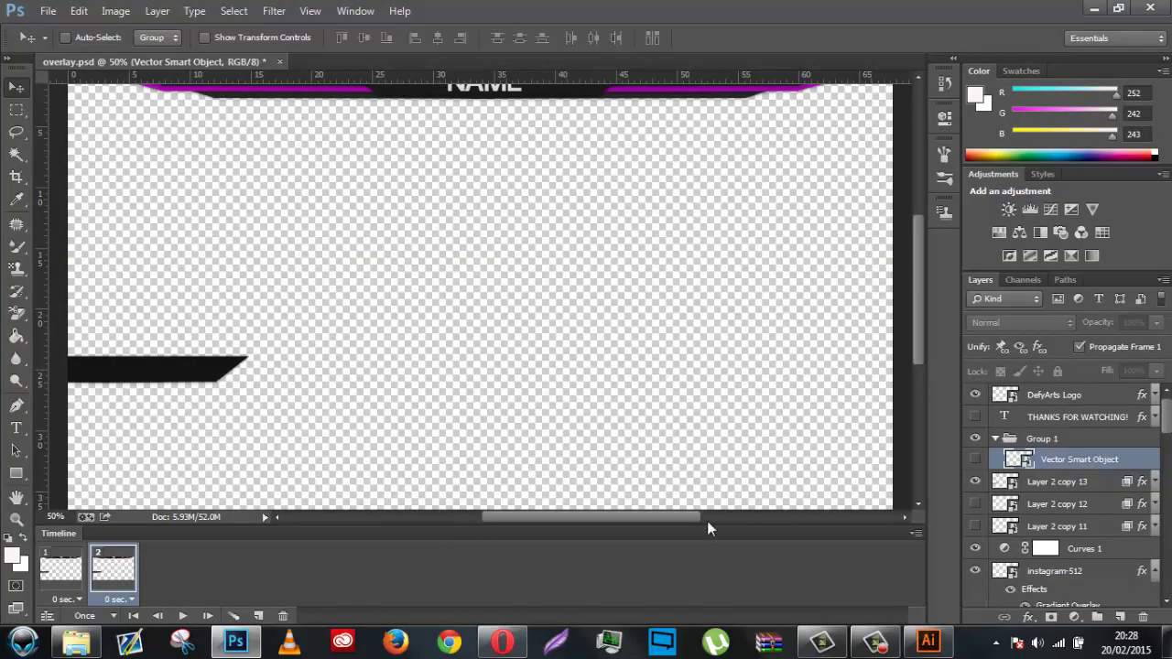
Step: Paste the Red Bull logo as a smart object and scale it to about 12% onto the black bar
key(ctrl+v)
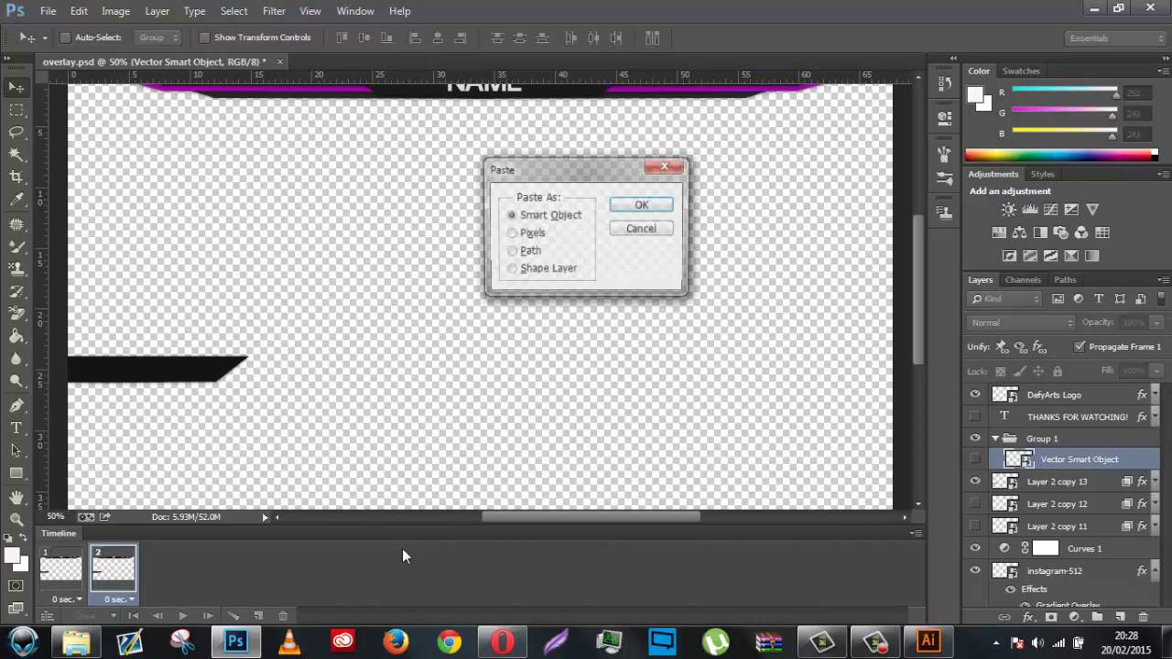
key(Return)
key(Return)
key(ctrl+t)
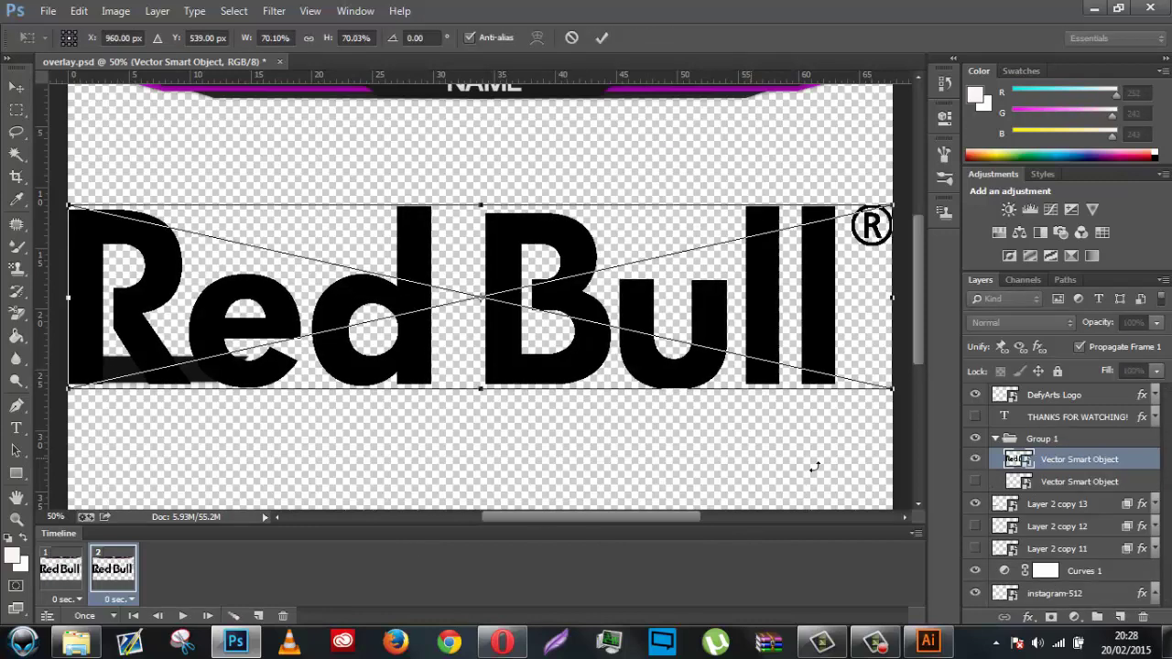
drag(900, 394, 183, 376)
key(Return)
key(ctrl+t)
key(Return)
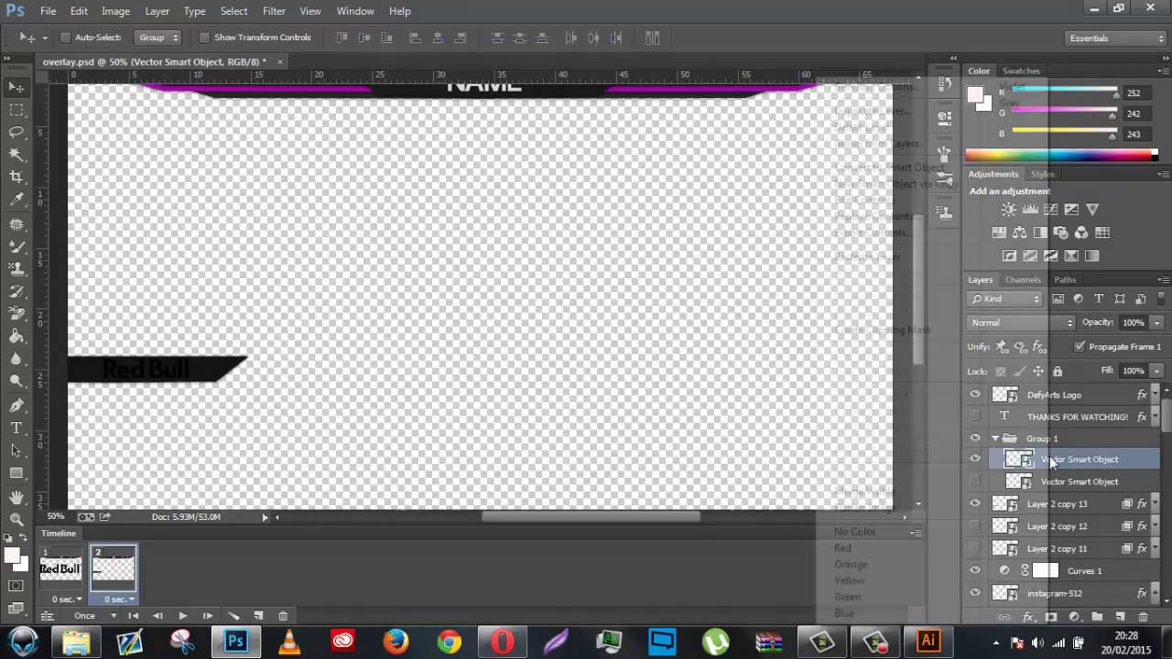
Step: Apply a purple preset Gradient Overlay to the Red Bull logo layer
right_click(1045, 465)
click(644, 435)
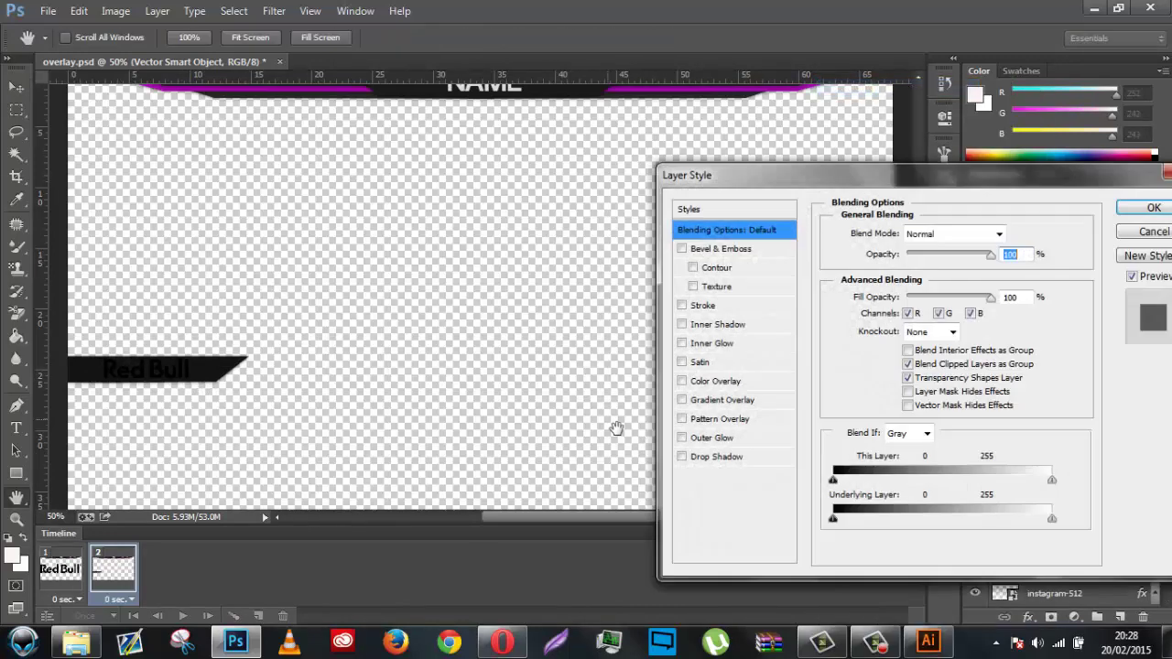
click(709, 401)
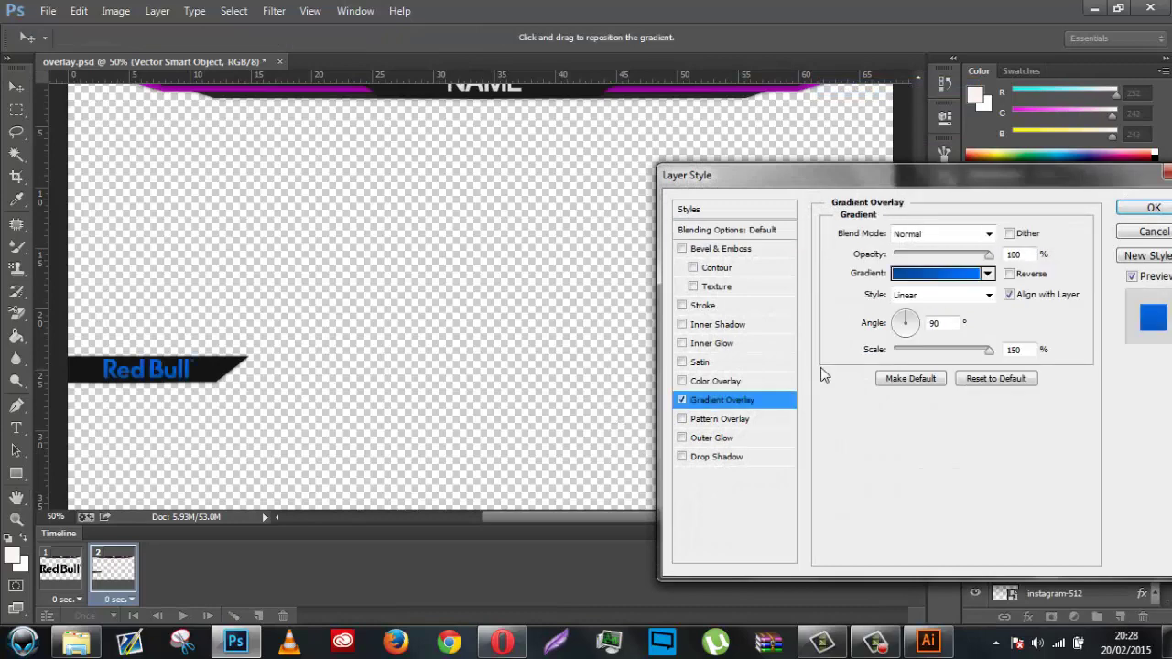
click(955, 272)
drag(1054, 291, 1053, 337)
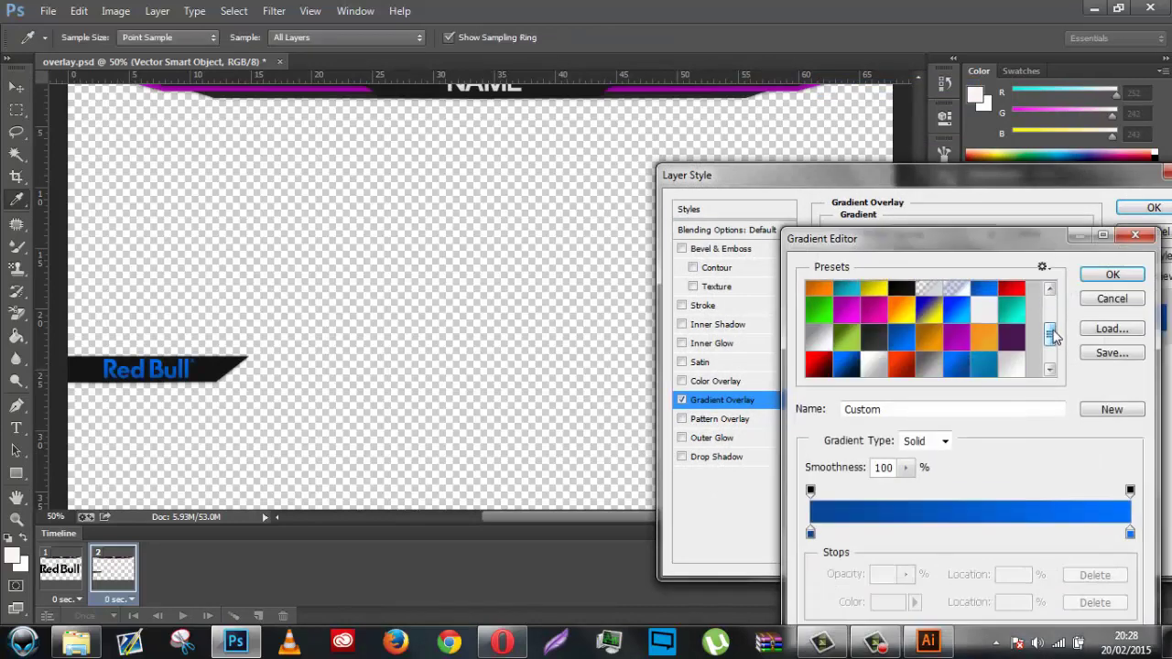
click(958, 337)
click(1113, 277)
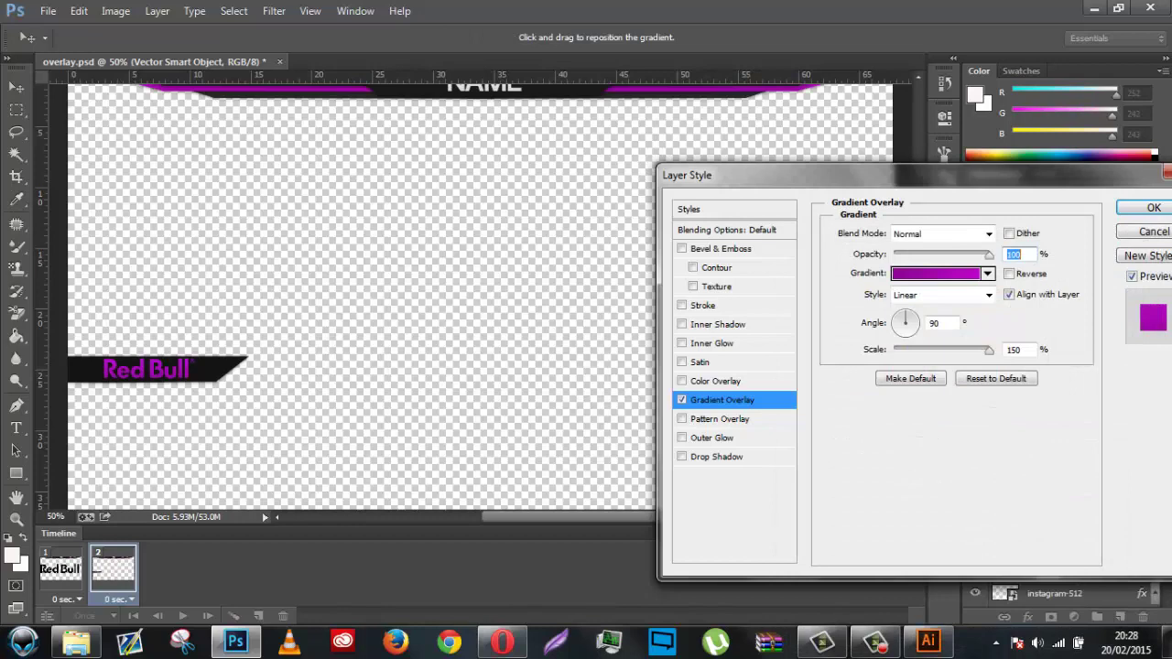
click(1153, 208)
Step: Rasterize the layer style, convert the logo to a smart object, and shrink it to fit the bar
right_click(1069, 459)
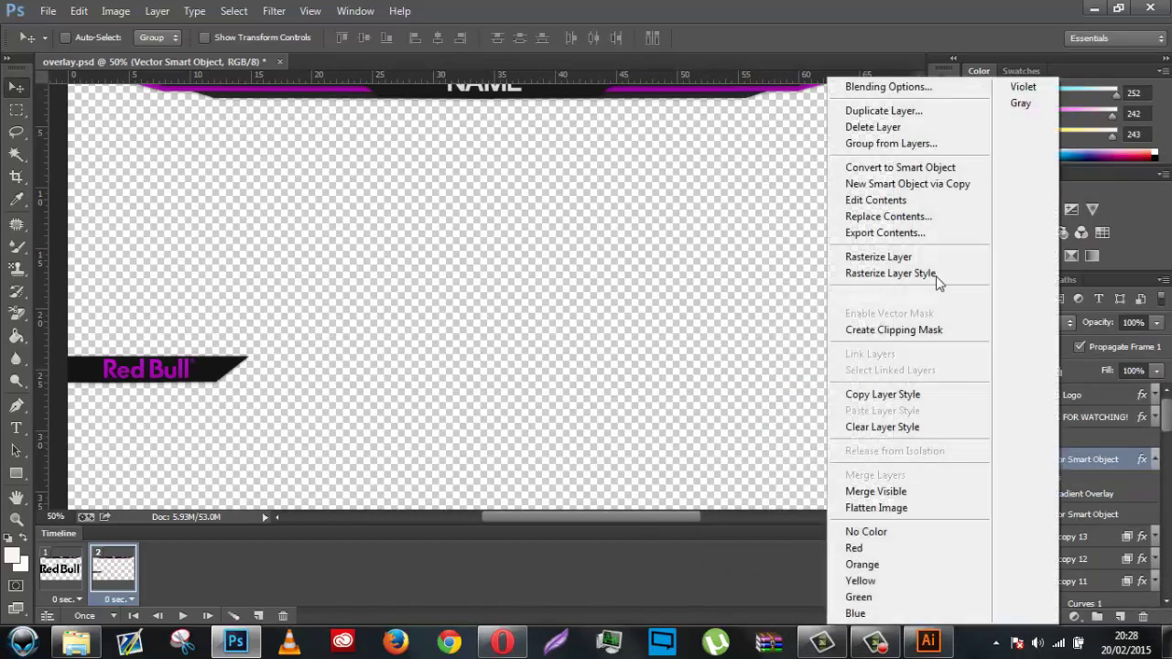
click(933, 271)
right_click(1060, 461)
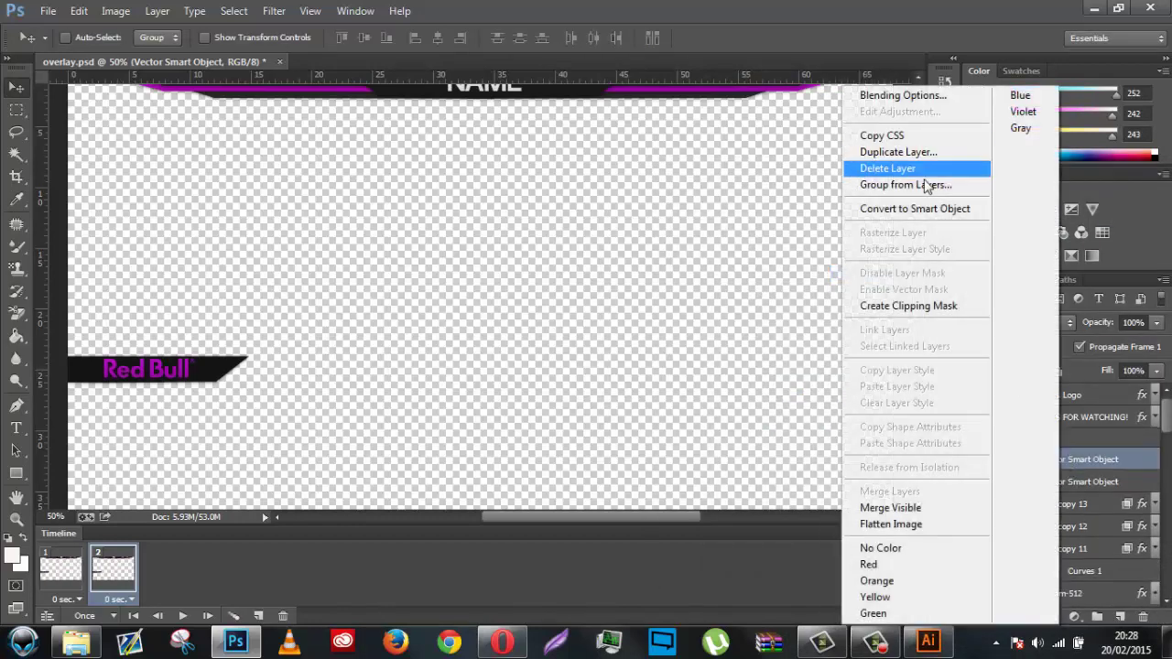
click(852, 212)
drag(641, 518, 575, 520)
key(ctrl+plus)
key(ctrl+plus)
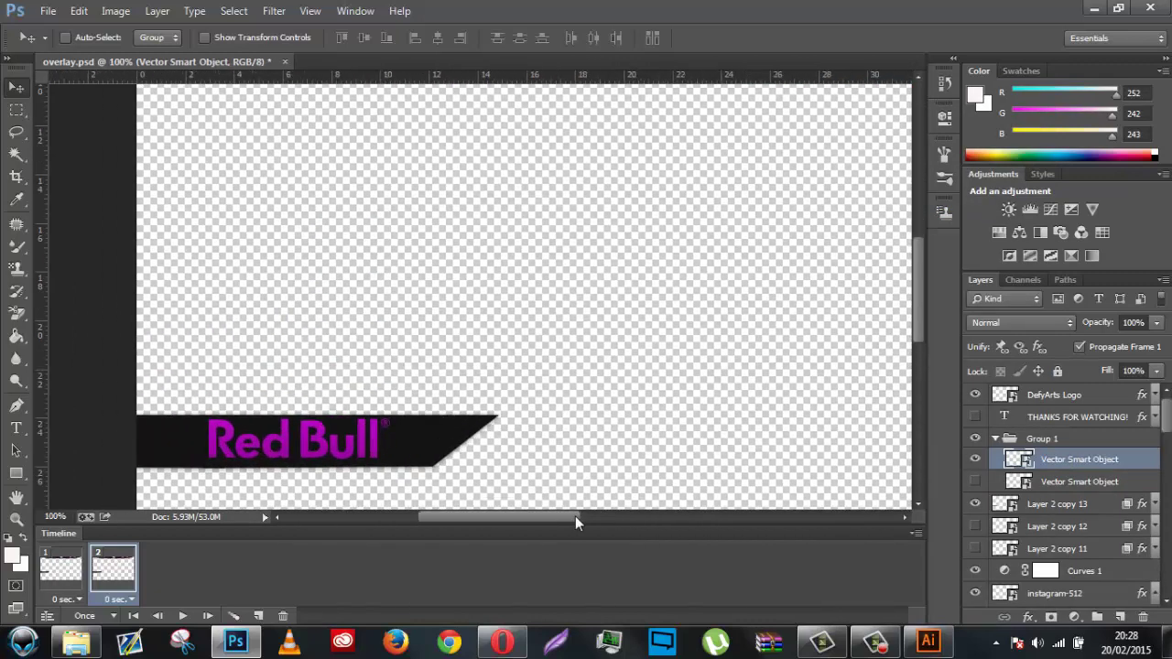
key(ctrl+t)
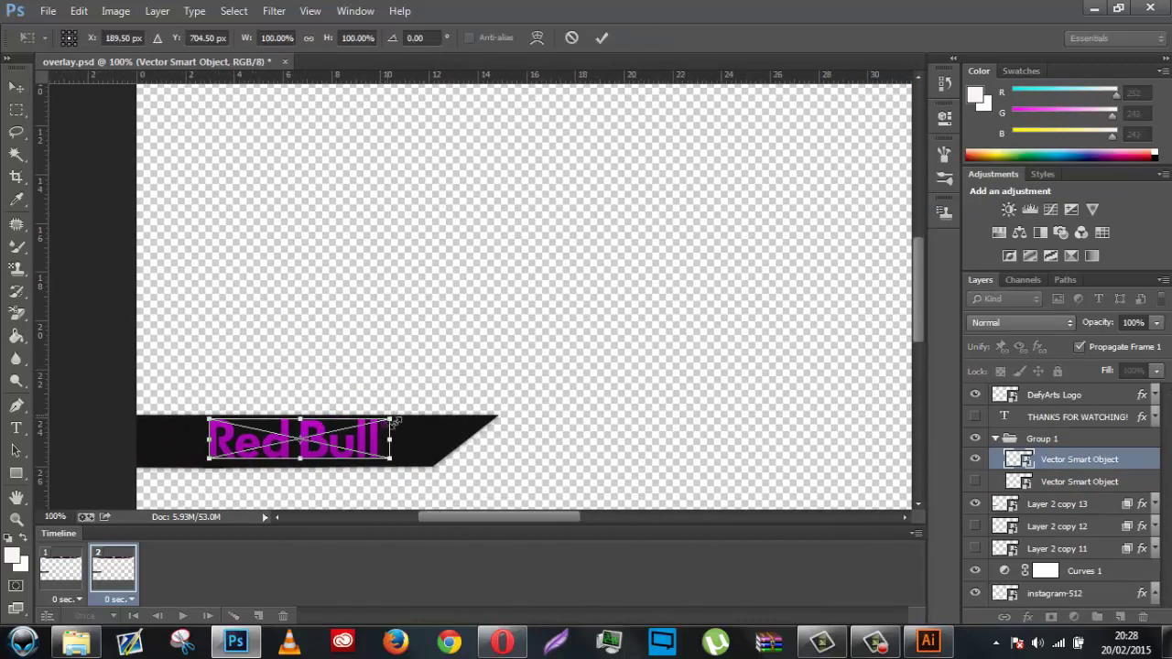
drag(394, 424, 381, 427)
key(Return)
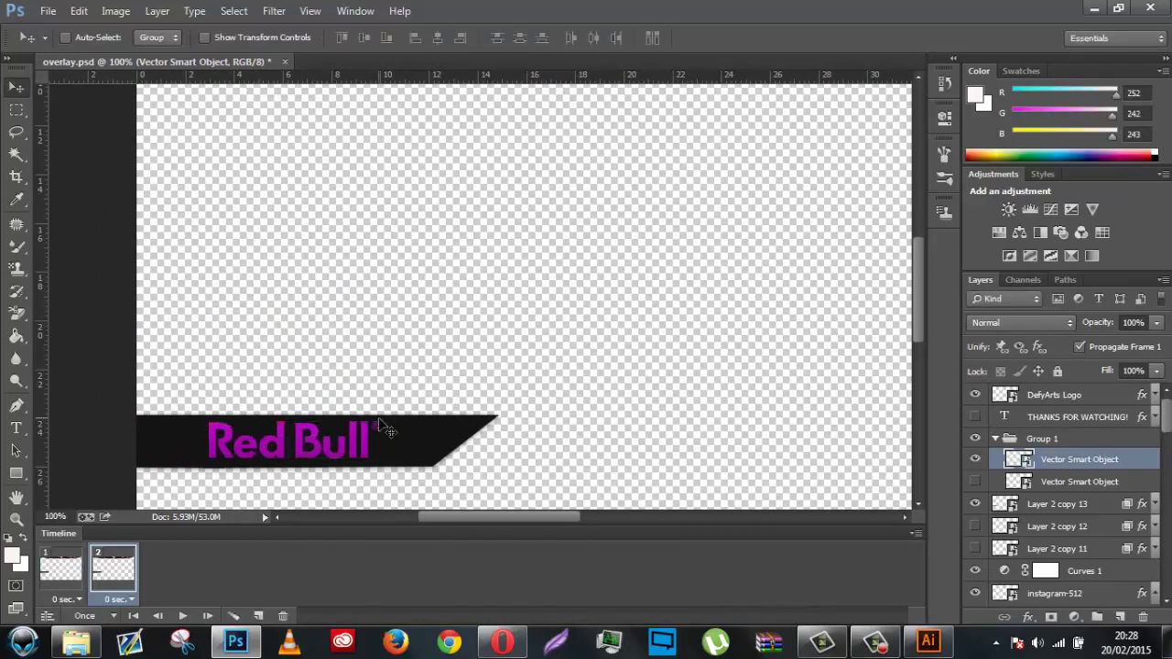
key(ctrl+minus)
key(ctrl+minus)
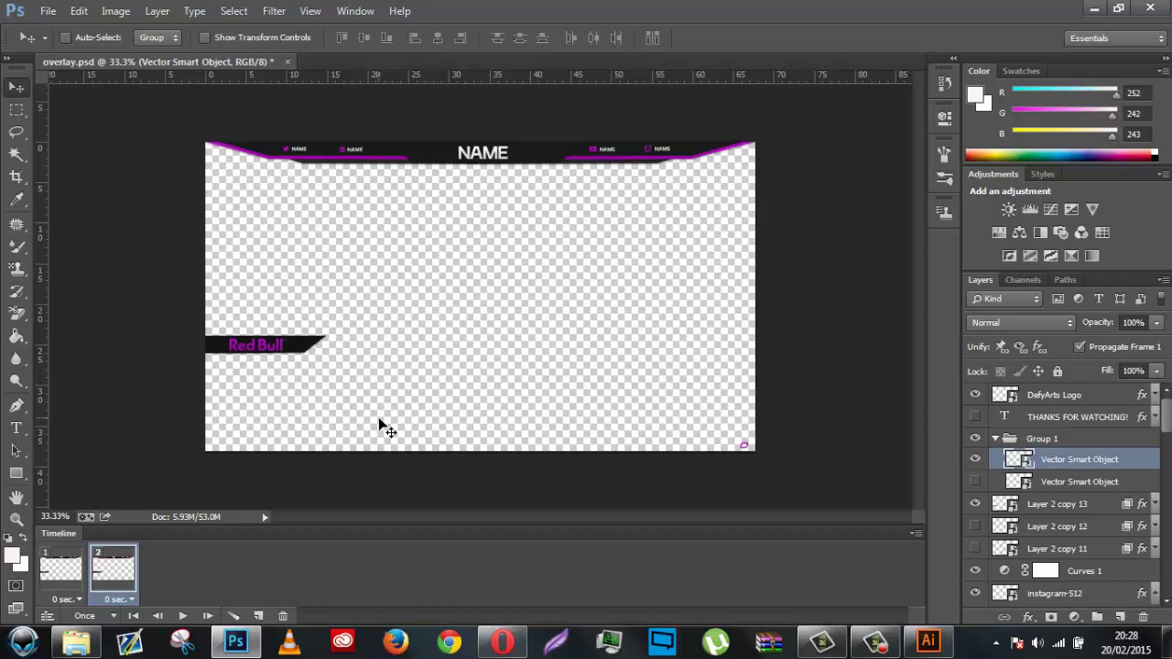
Step: Turn on the Red Bull logo layer in animation frame 2
click(75, 570)
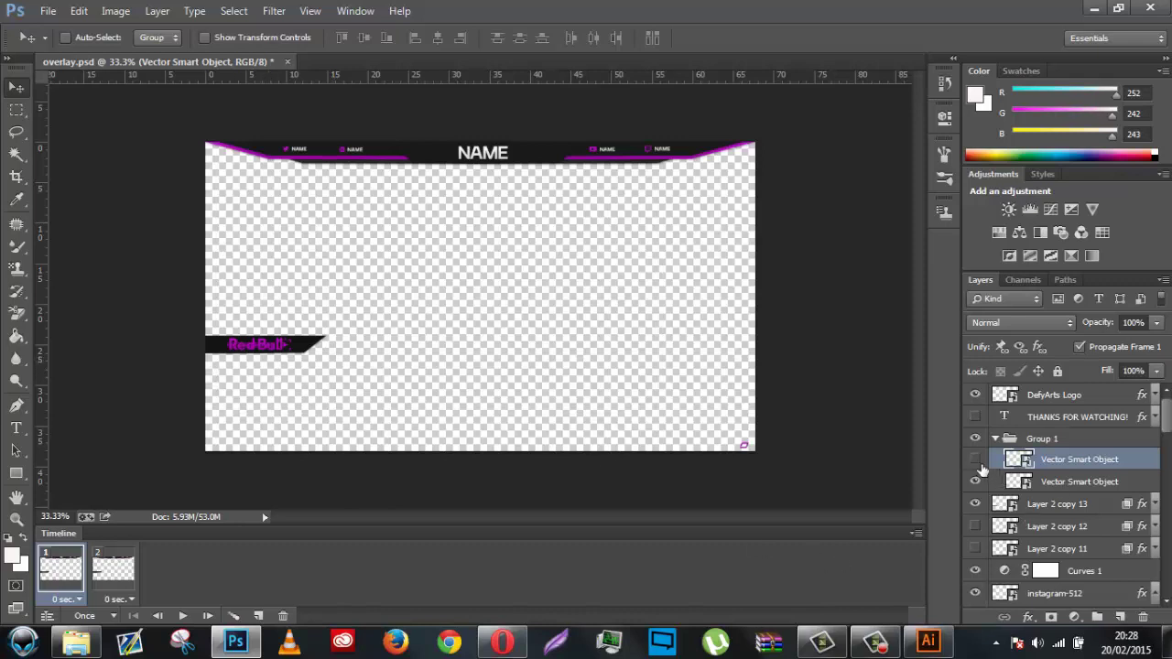
click(113, 573)
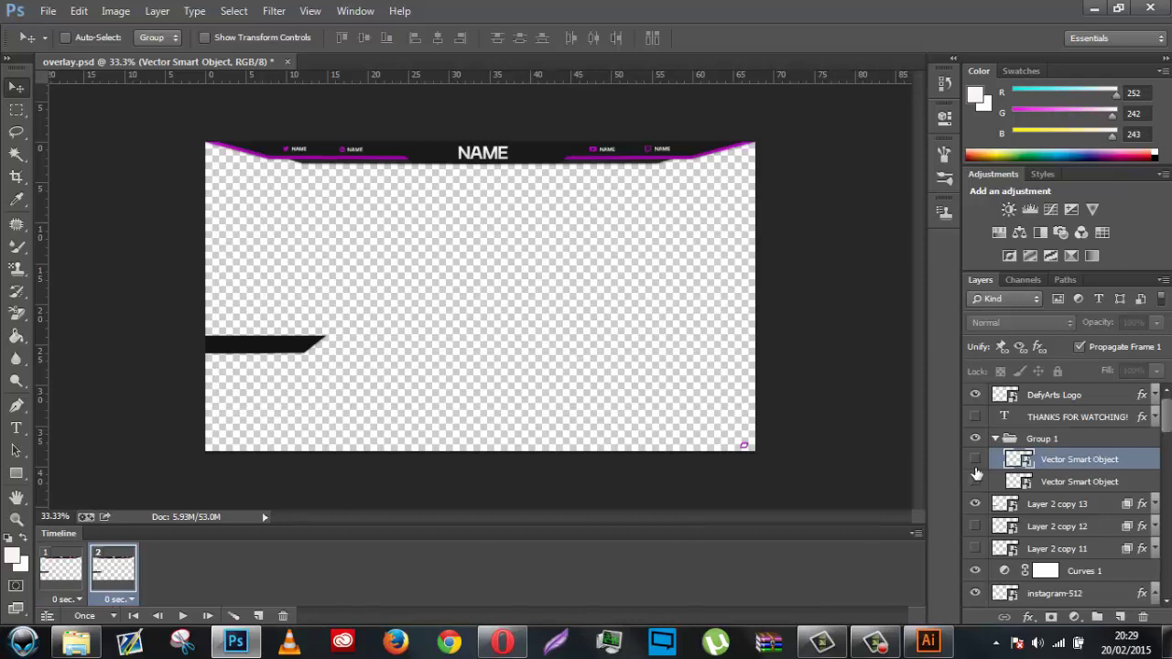
click(975, 459)
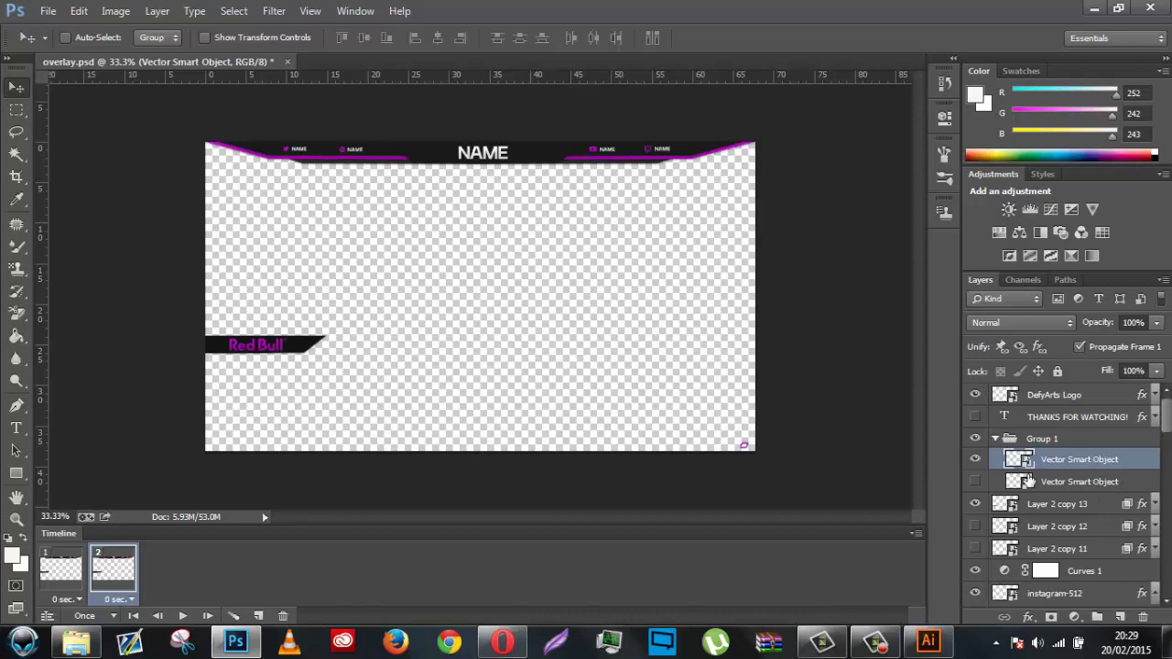
Step: Compare frames 1 and 2, then duplicate frame 2 as a third frame
click(55, 589)
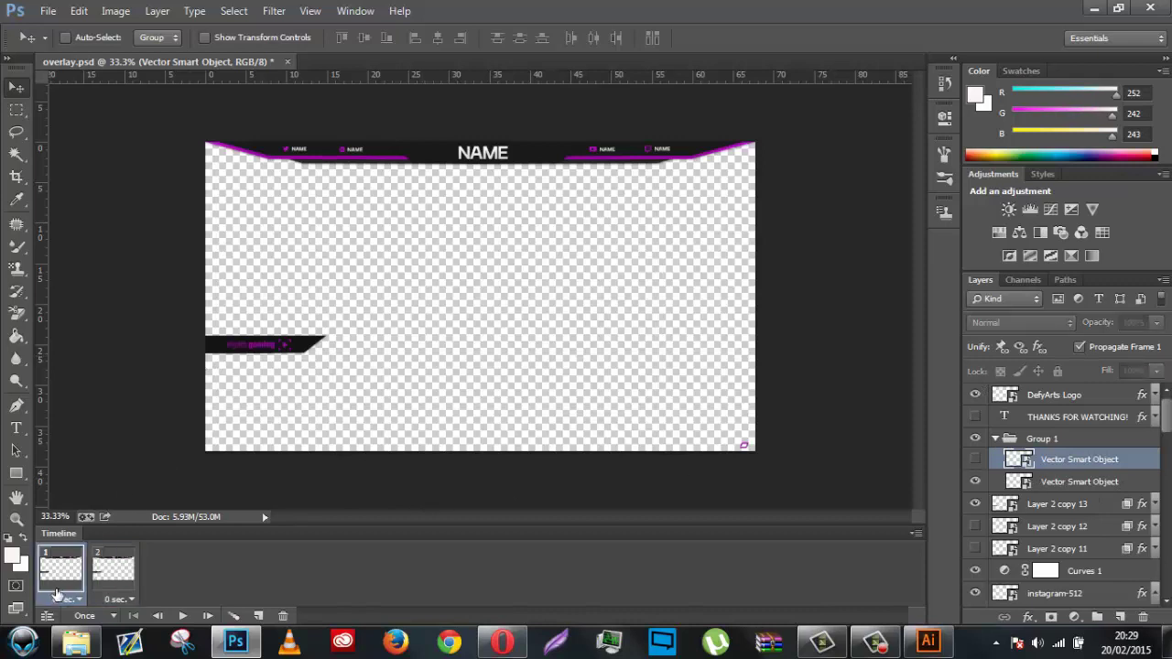
click(111, 581)
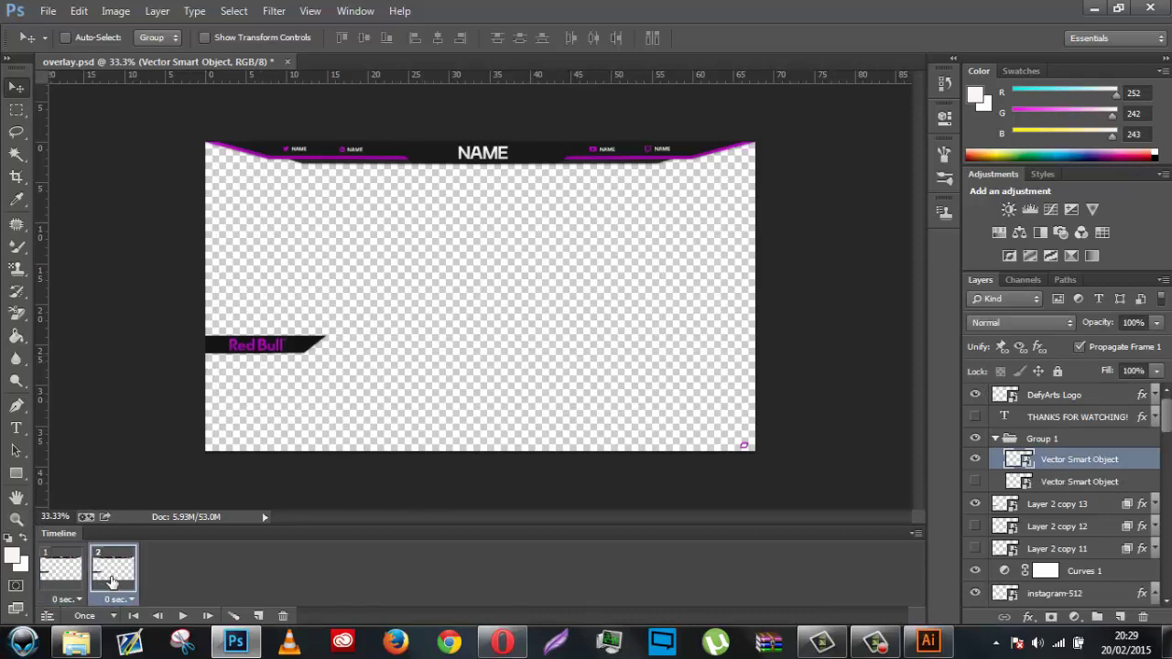
click(79, 582)
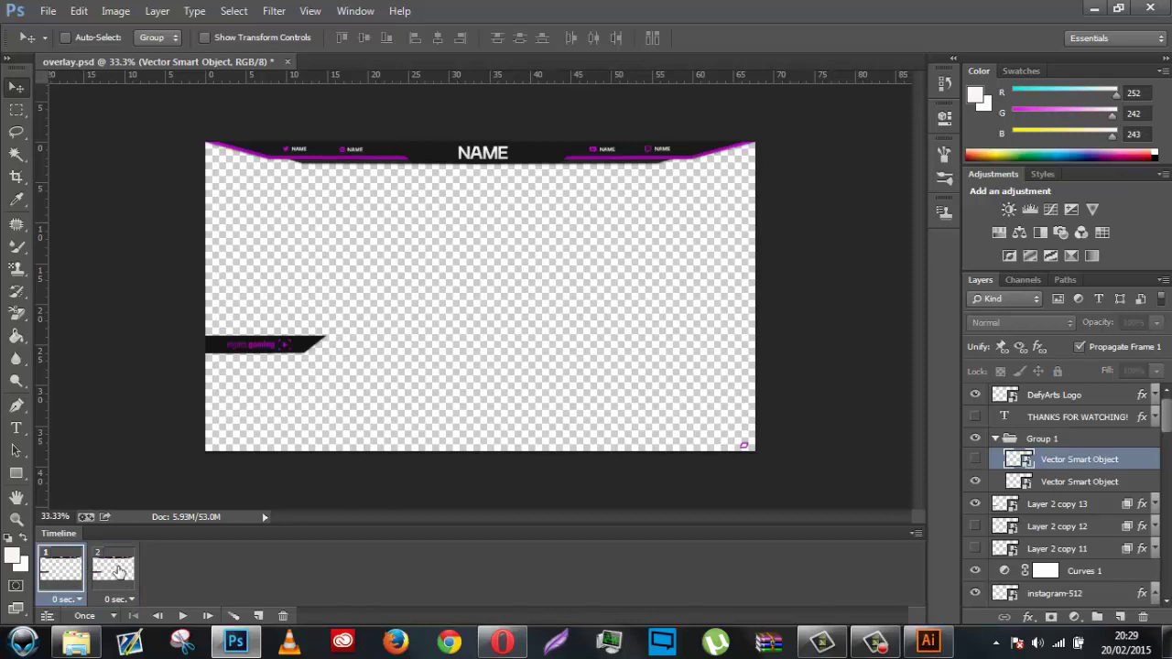
click(116, 574)
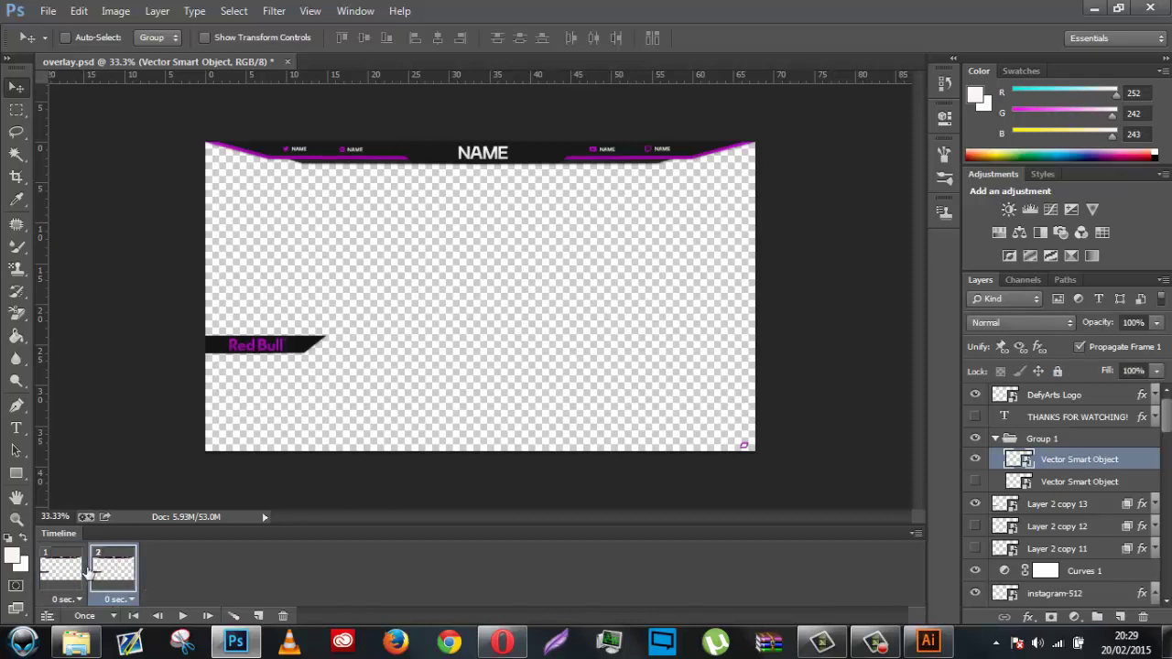
click(260, 617)
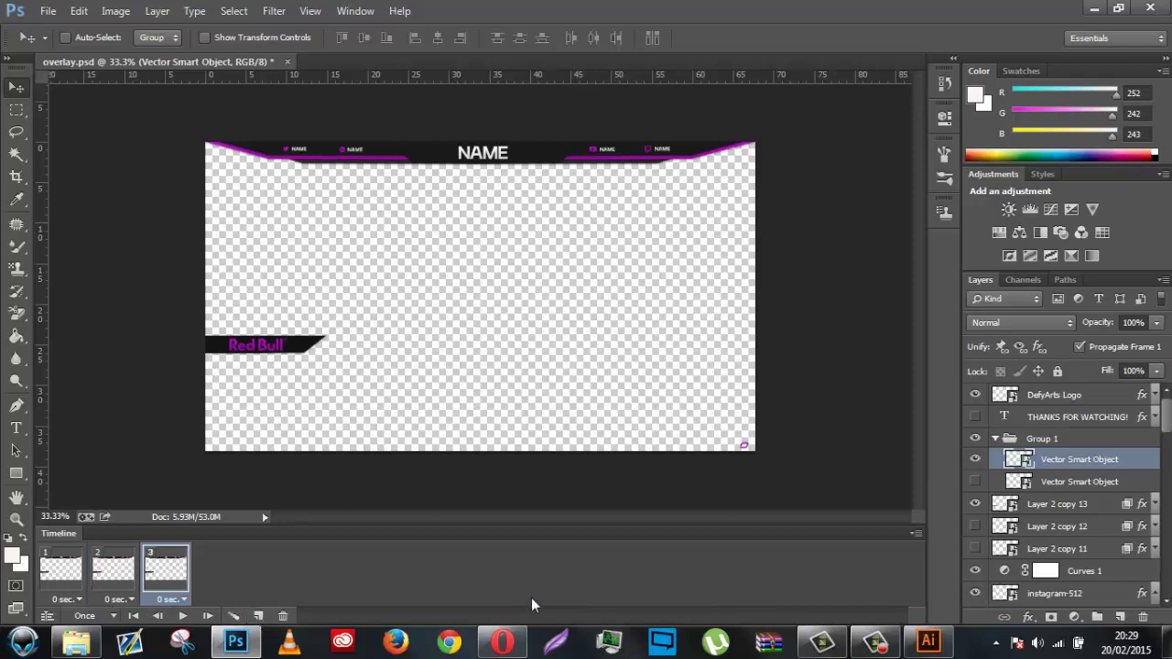
Step: In Illustrator, hide the Red Bull and elgato layers and show the KontrolFreek layer
click(928, 644)
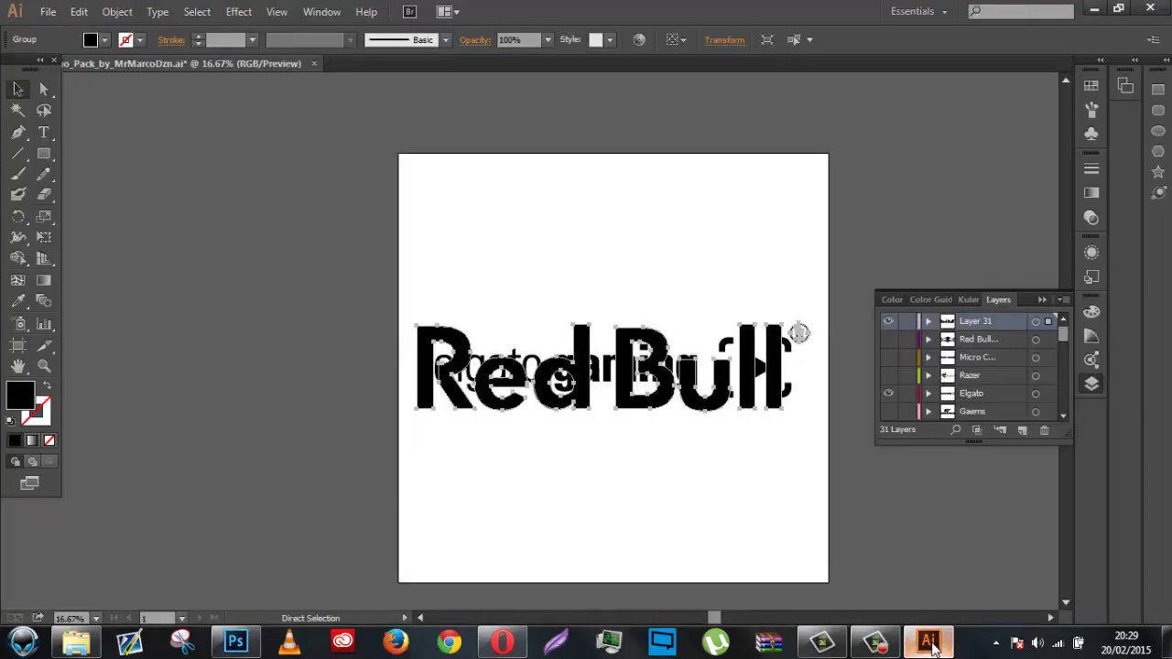
click(897, 323)
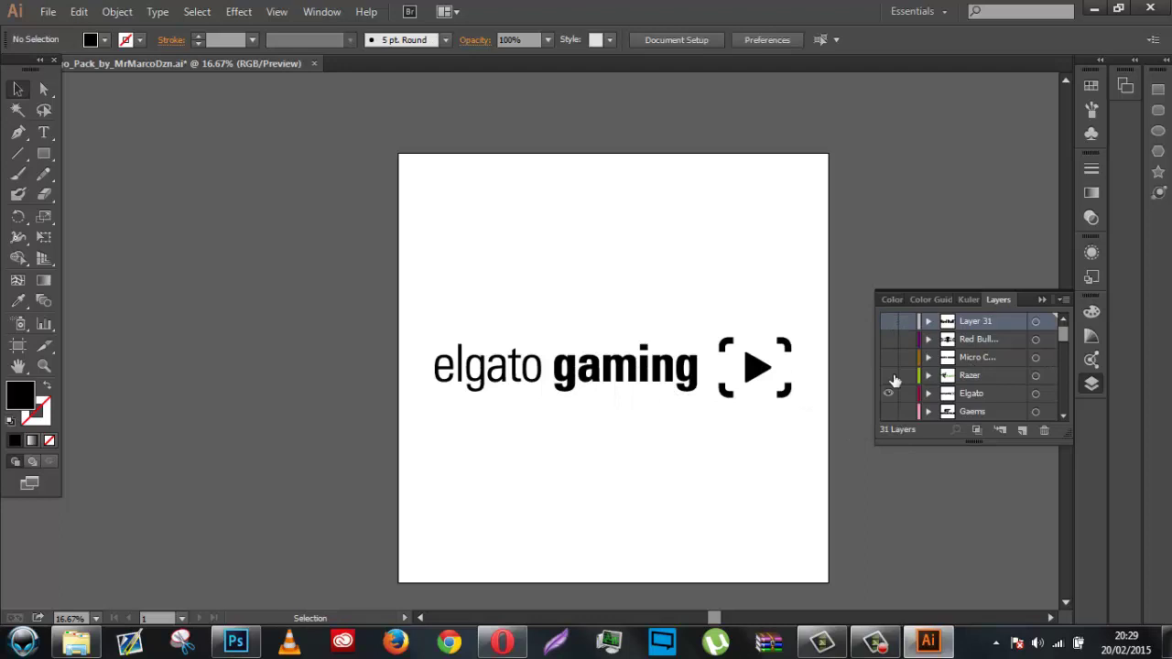
click(890, 395)
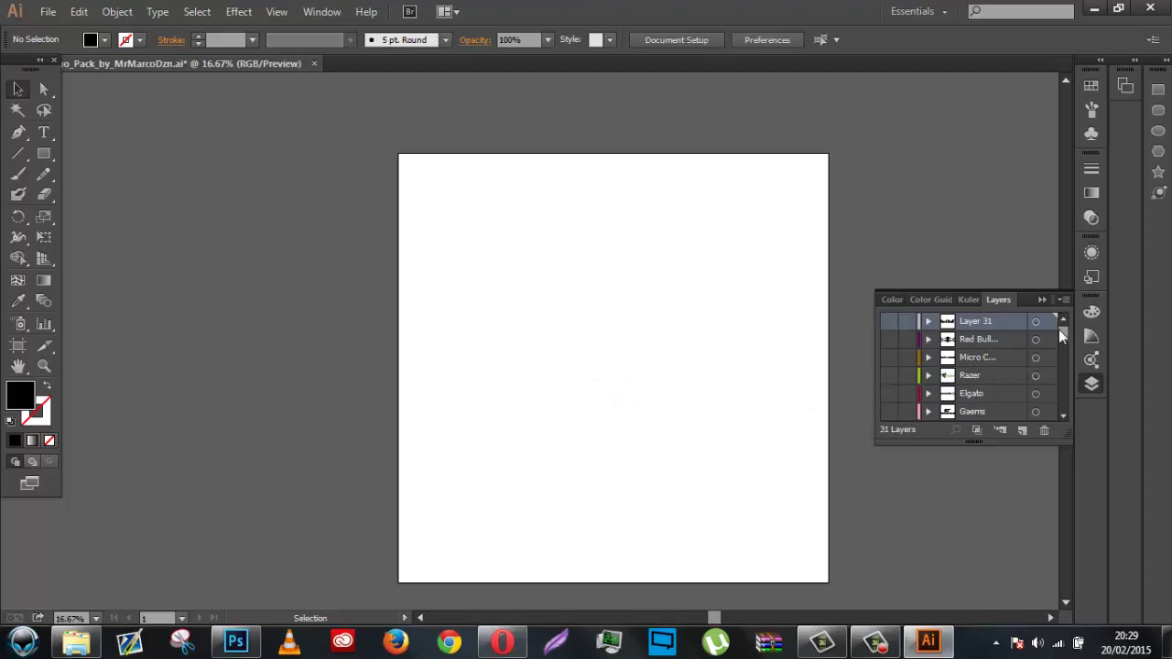
drag(1059, 329, 1068, 348)
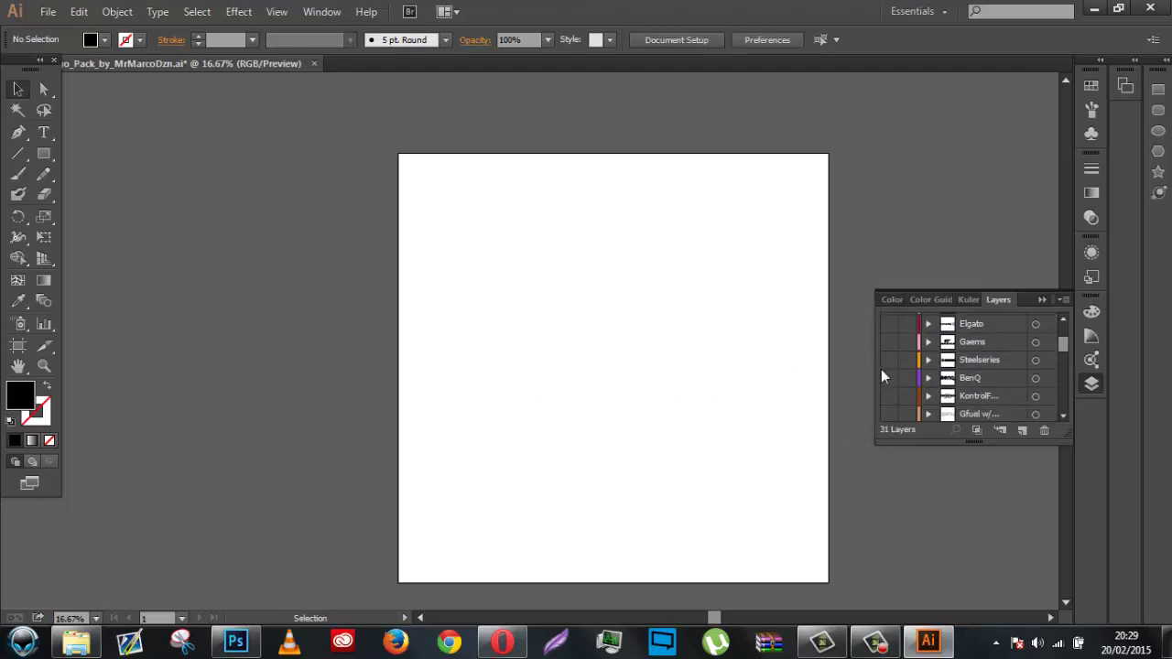
click(890, 396)
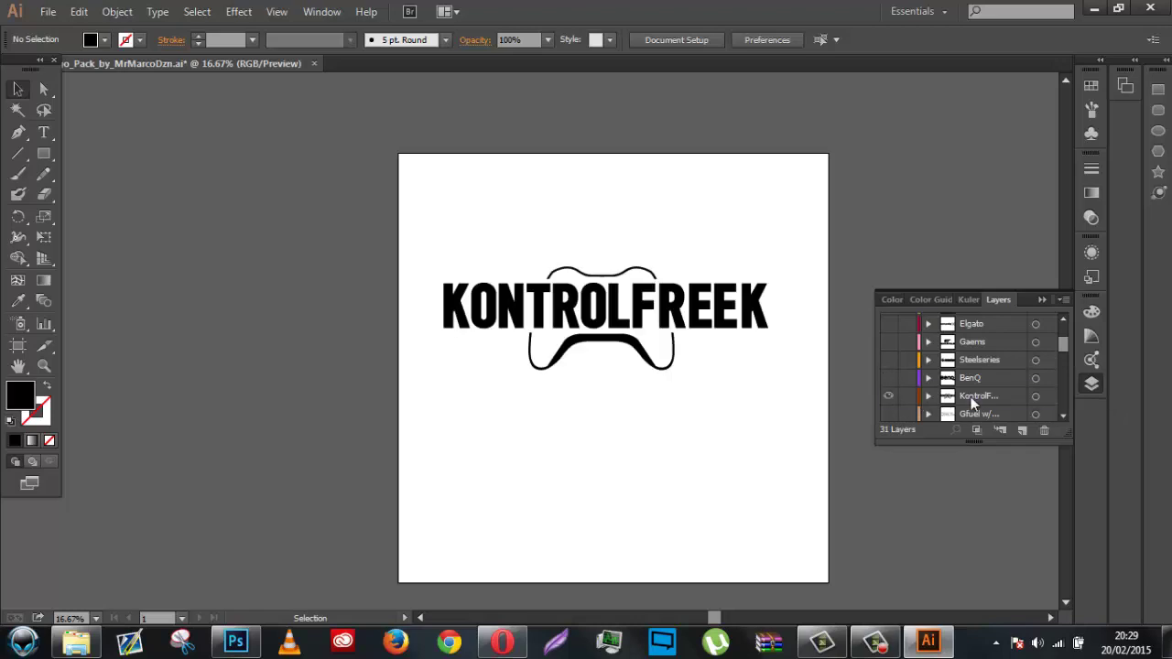
Step: Select every anchor point of the KONTROLFREEK logo with Direct Selection and copy it
click(680, 335)
key(a)
drag(817, 394, 326, 156)
key(ctrl+c)
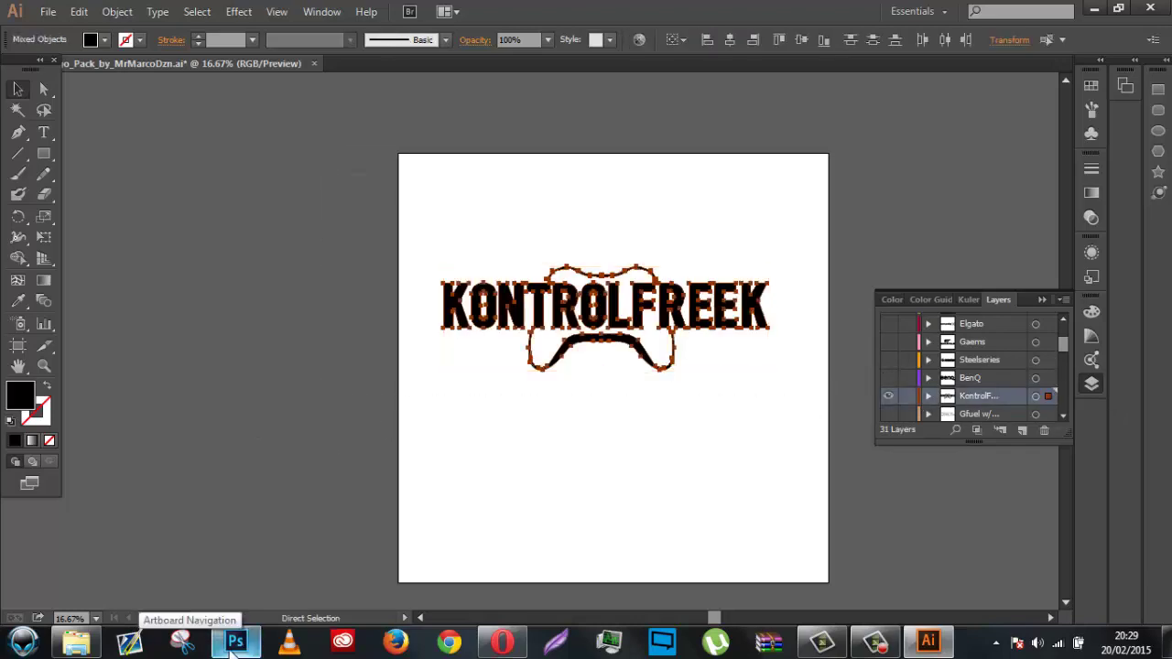
click(235, 641)
Step: Paste KONTROLFREEK as a smart object, hide Red Bull, and scale the logo to about a third
key(ctrl+v)
key(Return)
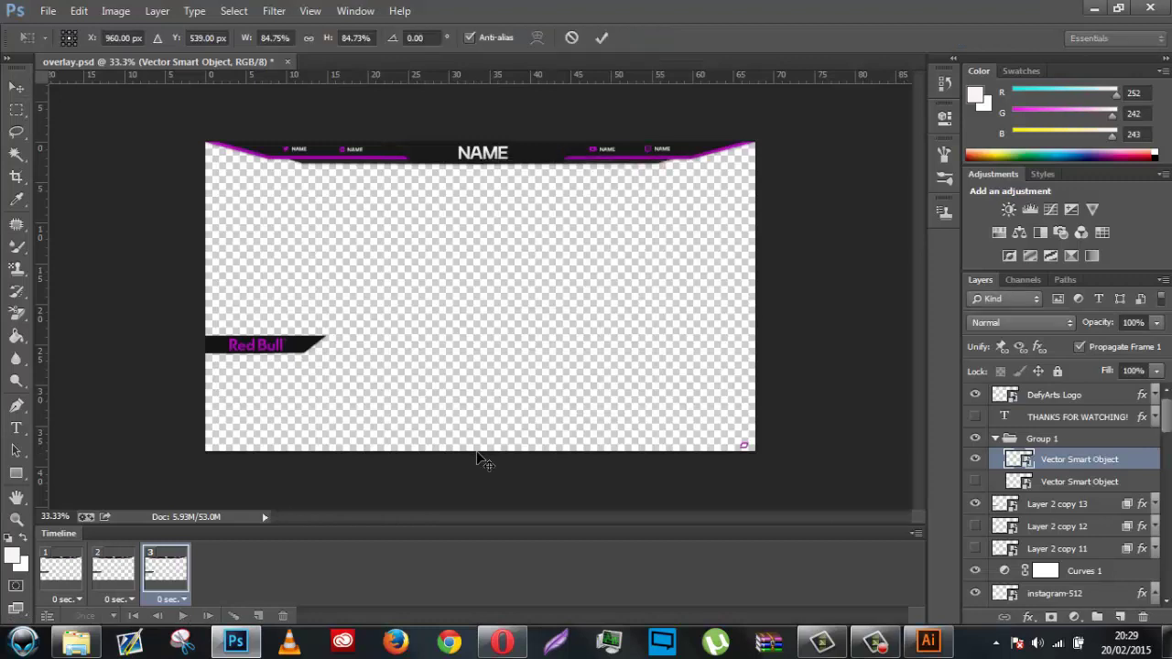
key(Return)
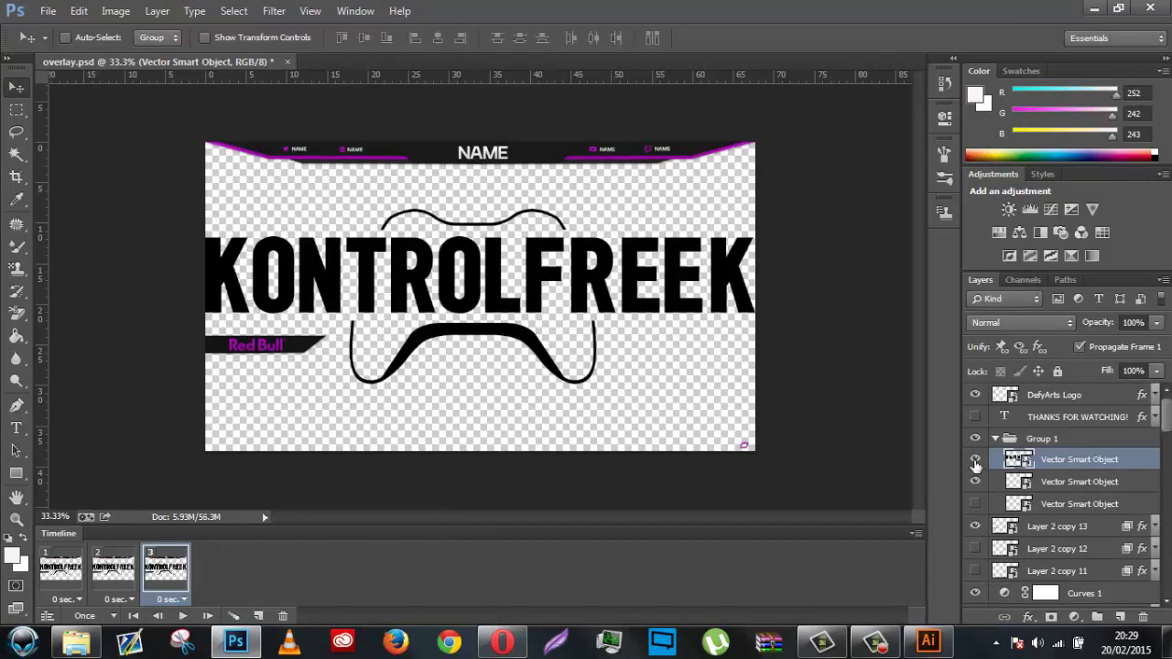
click(975, 481)
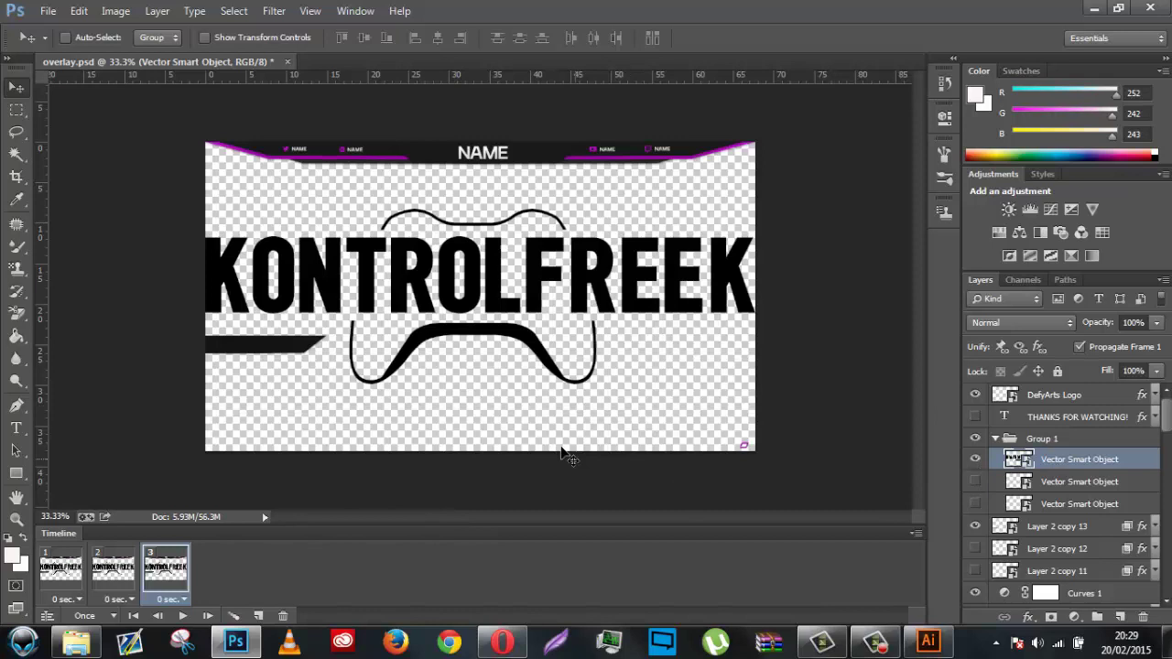
key(ctrl+t)
drag(752, 388, 286, 375)
key(Return)
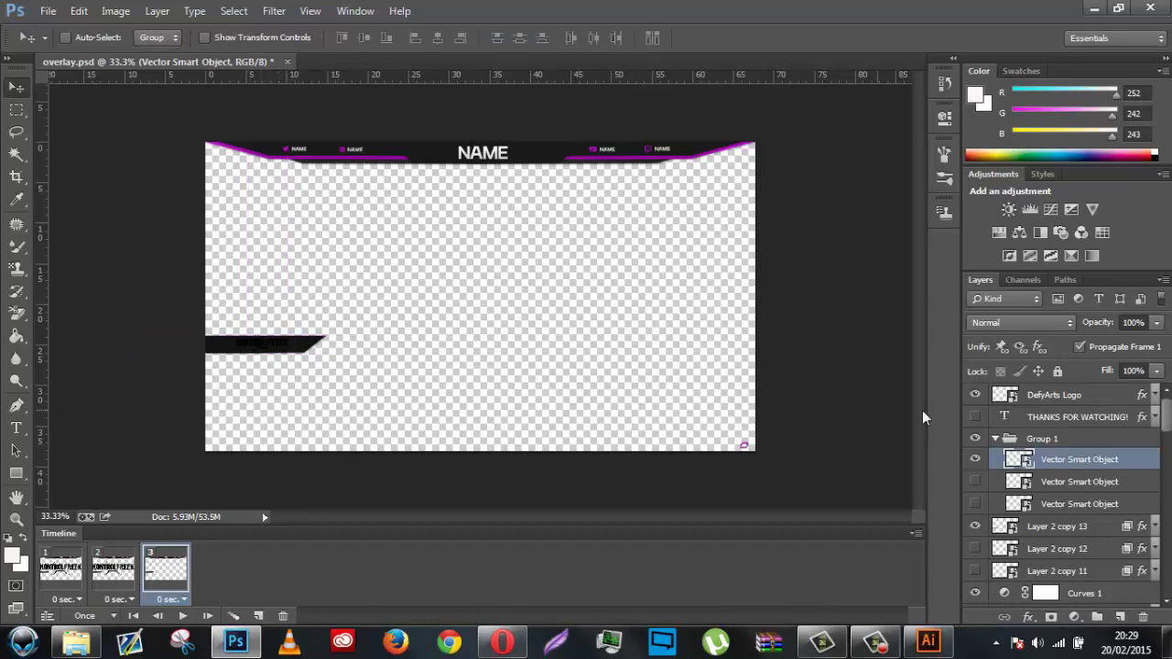
right_click(1066, 457)
Step: Apply a purple preset Gradient Overlay to the KONTROLFREEK logo layer
click(879, 85)
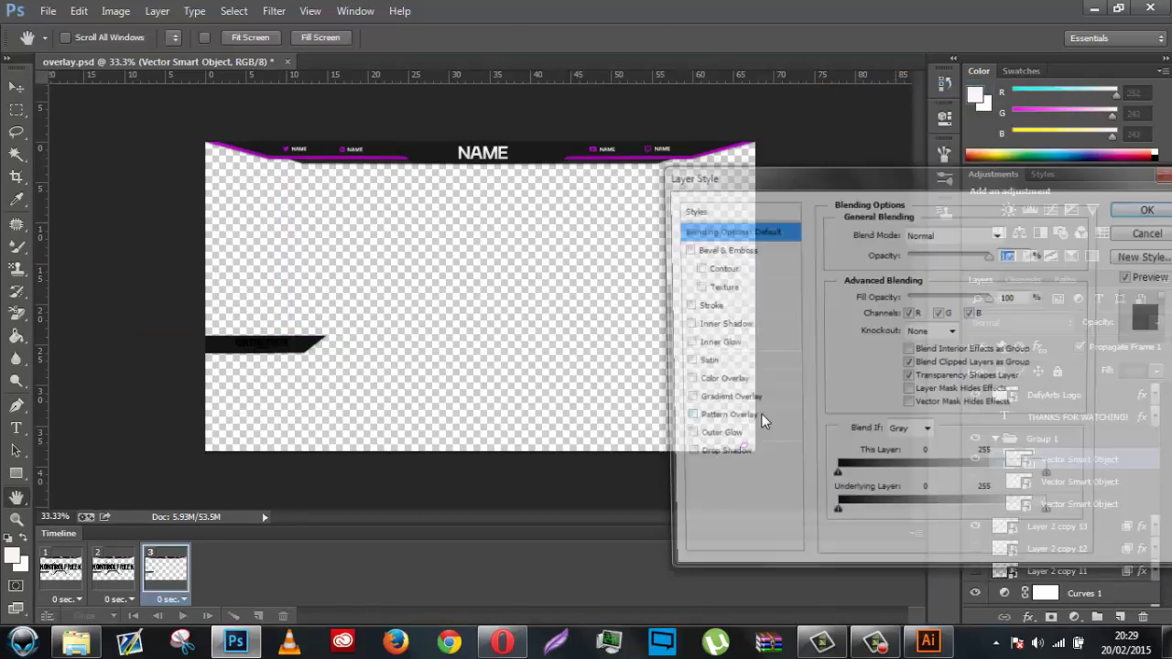
click(701, 401)
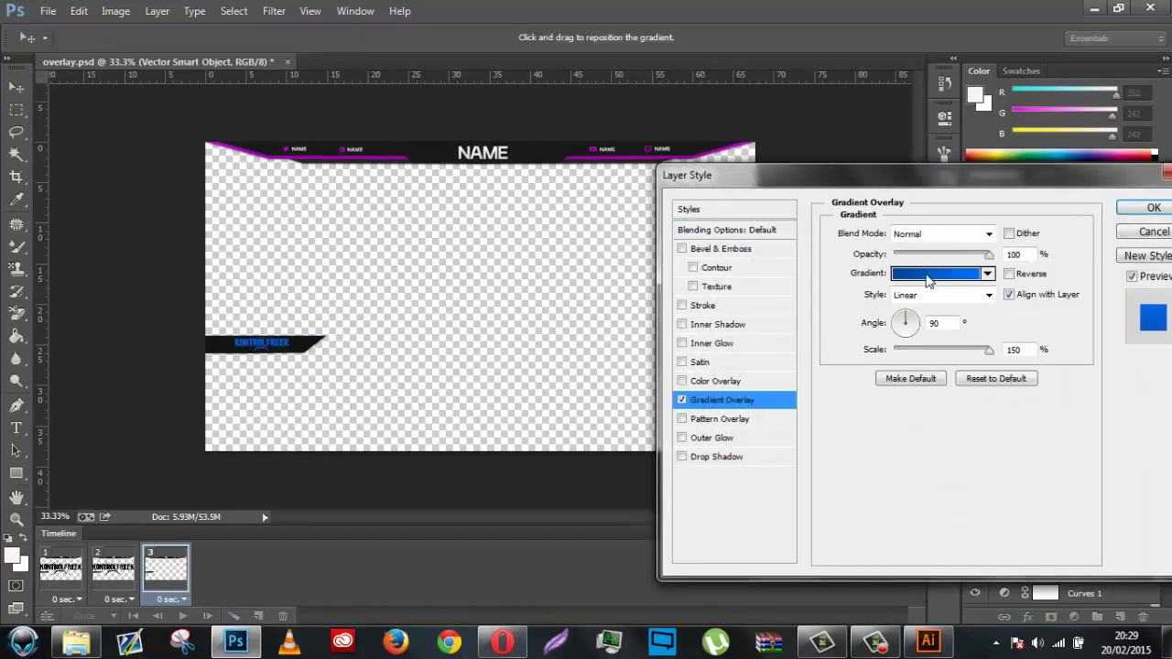
click(930, 279)
drag(1051, 307, 1051, 351)
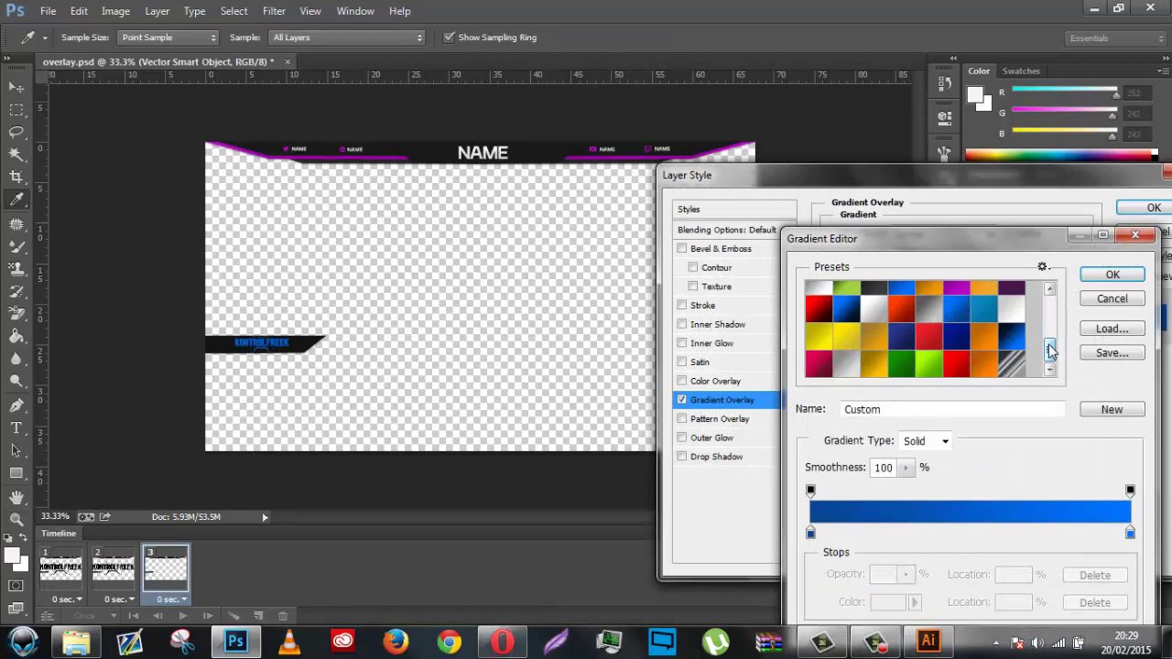
click(959, 289)
click(1110, 275)
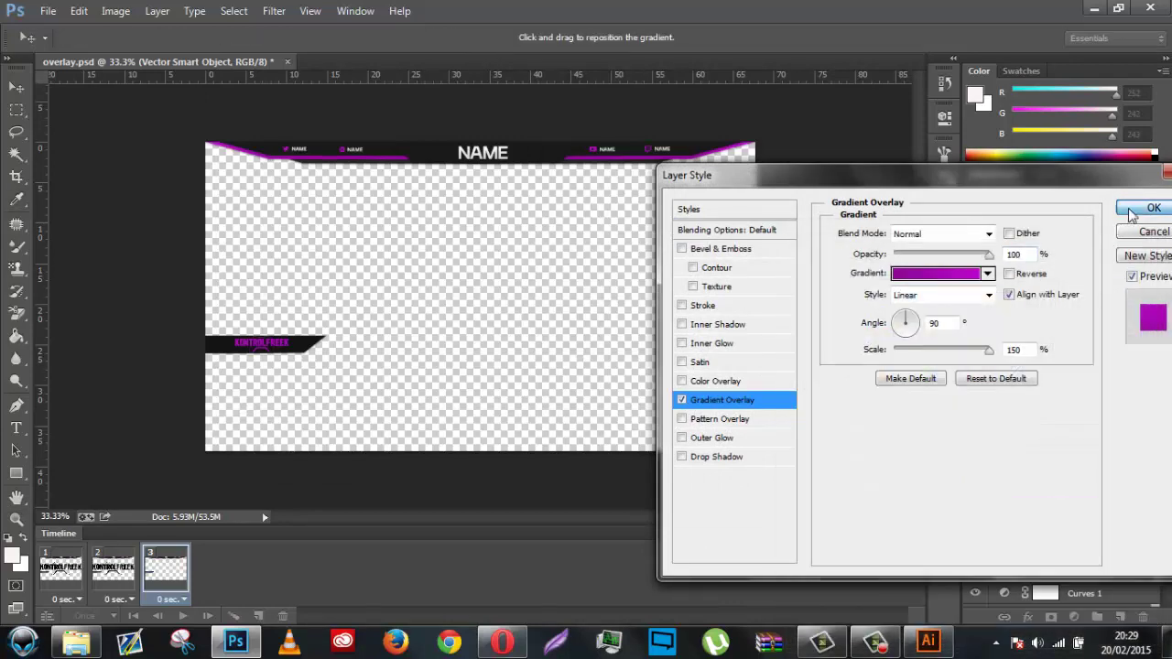
click(1152, 209)
Step: Zoom to 66.7%, shrink the logo to fit the black bar, and nudge it down 2 pixels
key(ctrl+plus)
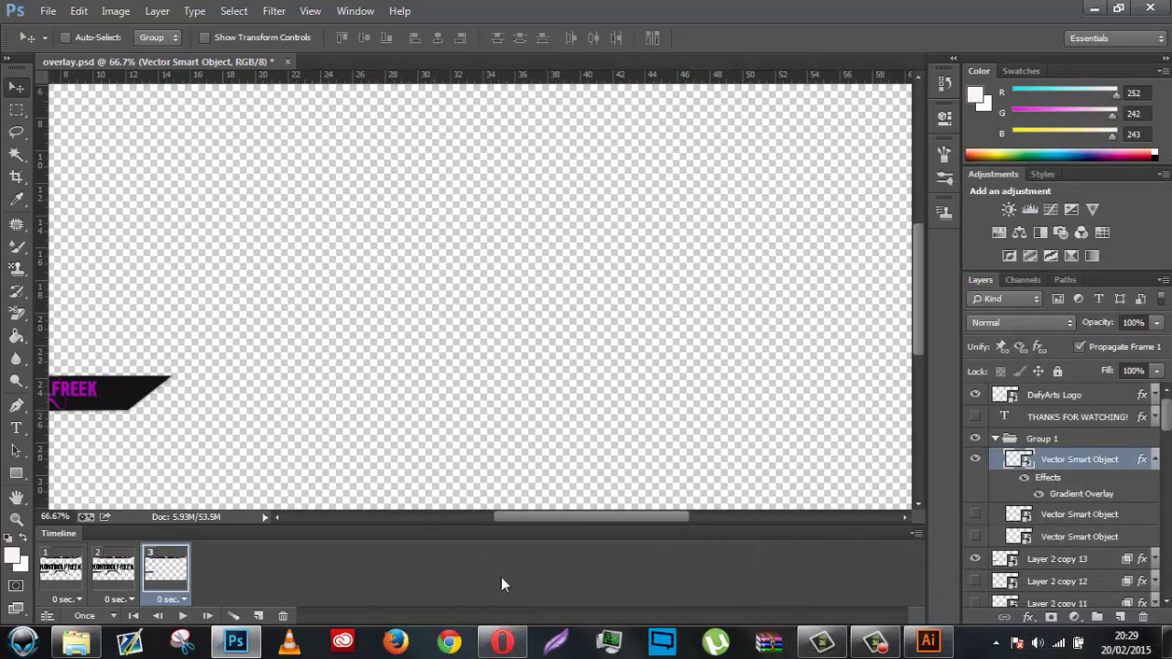
drag(562, 518, 484, 517)
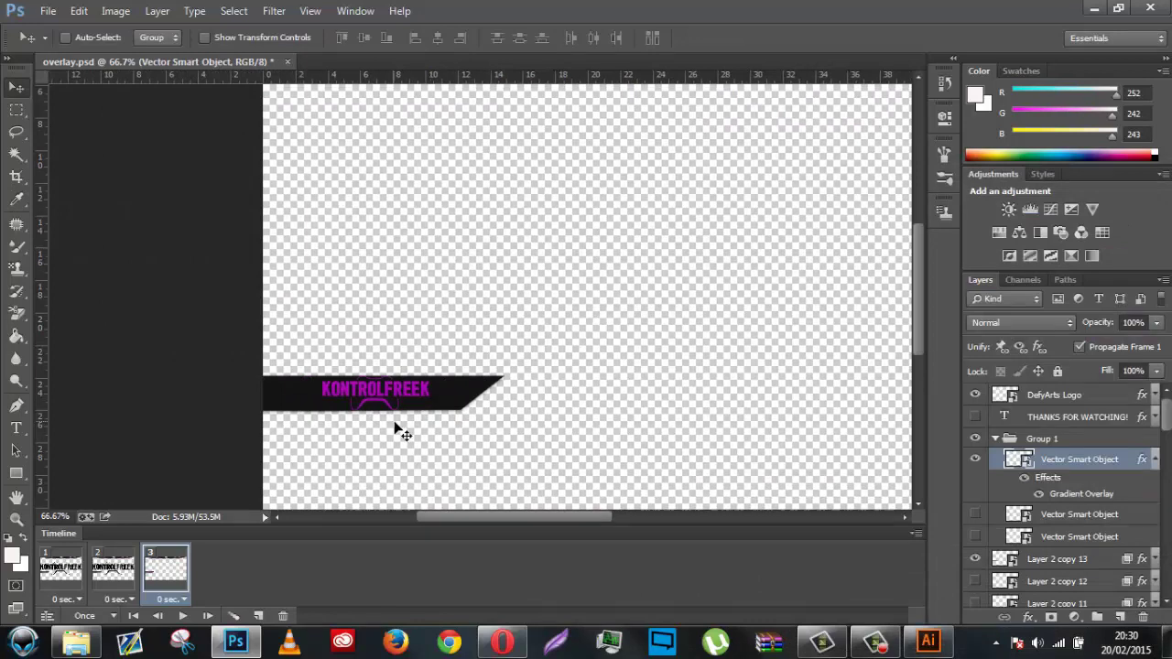
key(ctrl+t)
drag(436, 414, 412, 411)
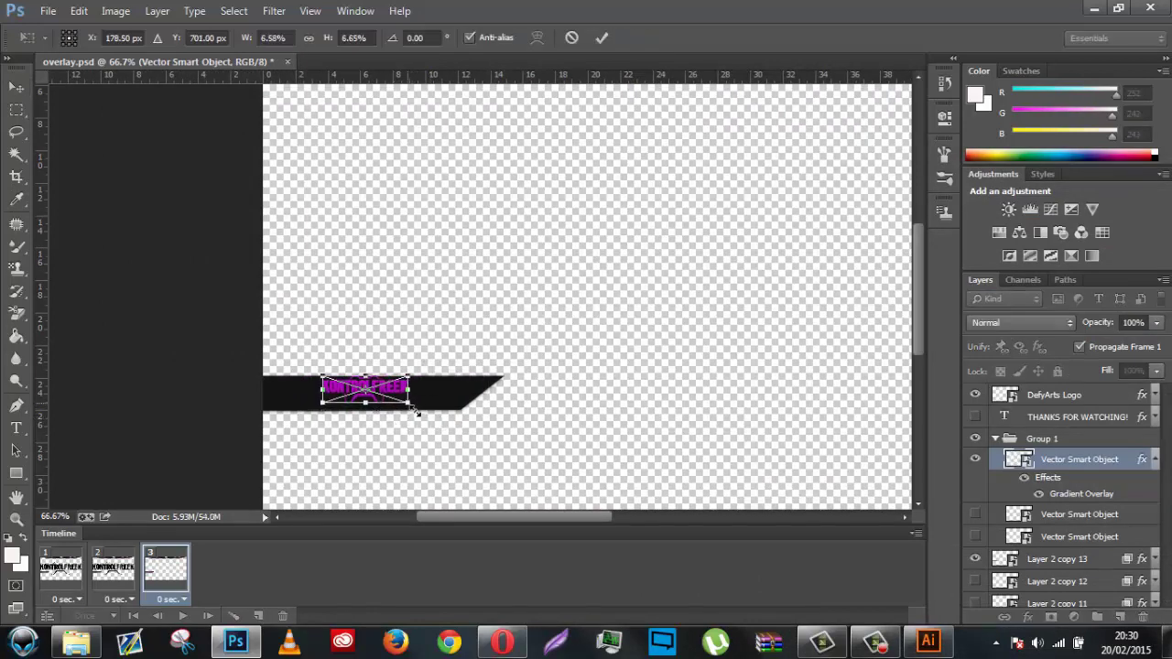
key(Return)
key(Down)
key(Down)
key(Down)
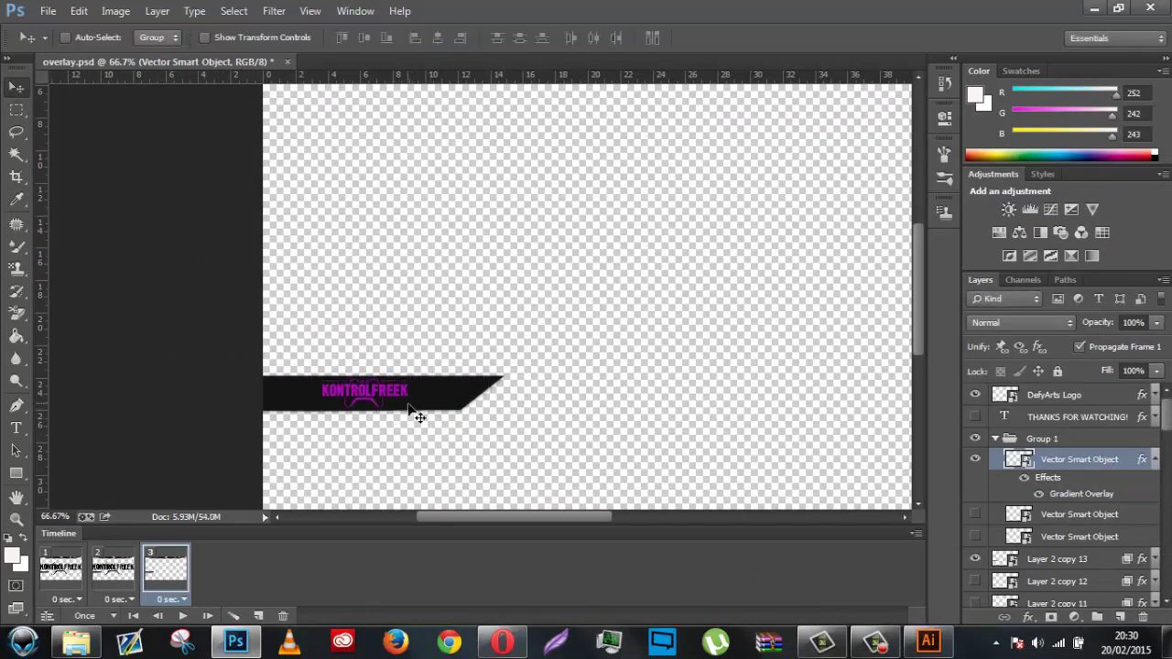
key(Down)
Step: Hide the KONTROLFREEK logo layer in animation frames 2 and 1
click(114, 577)
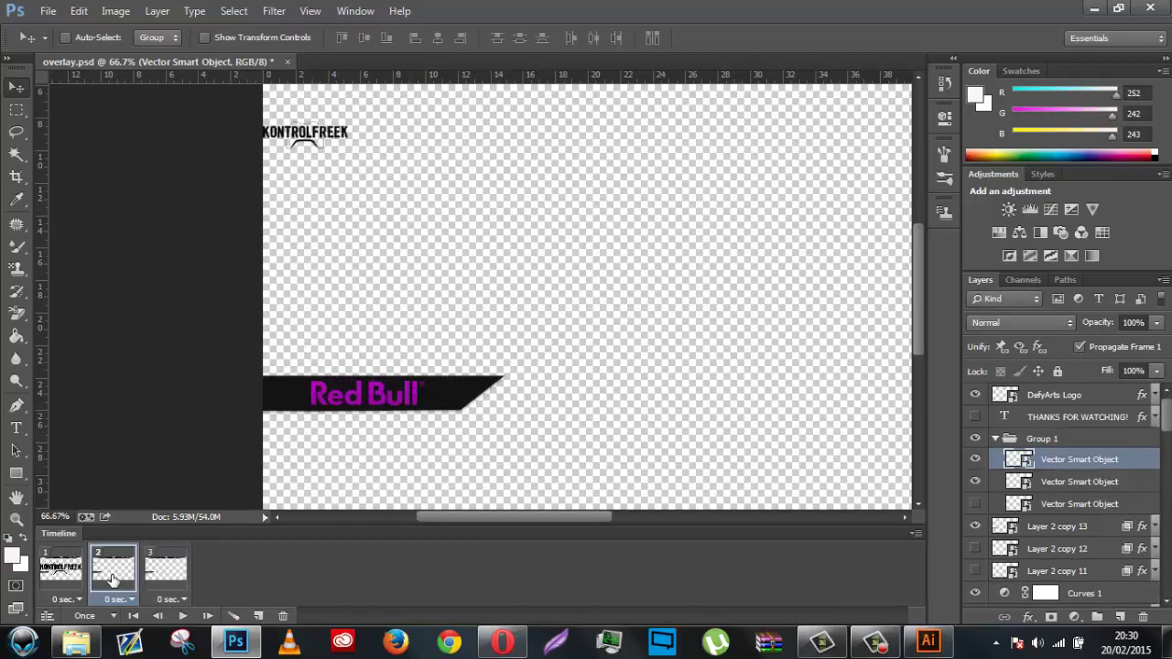
click(975, 459)
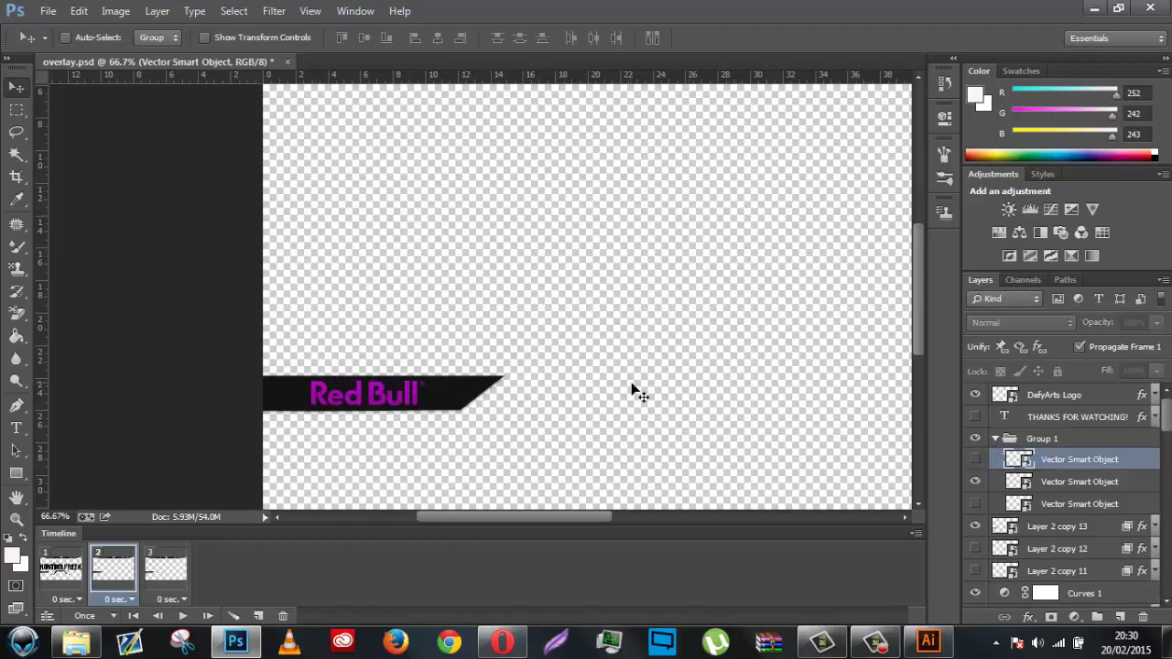
click(61, 568)
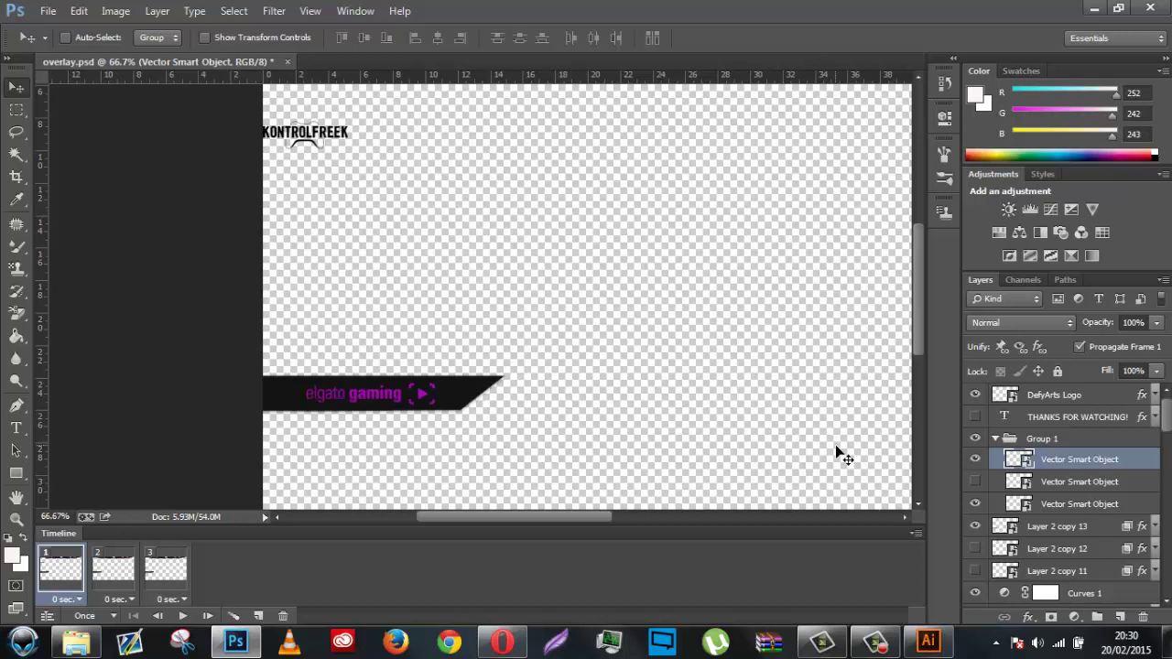
click(976, 460)
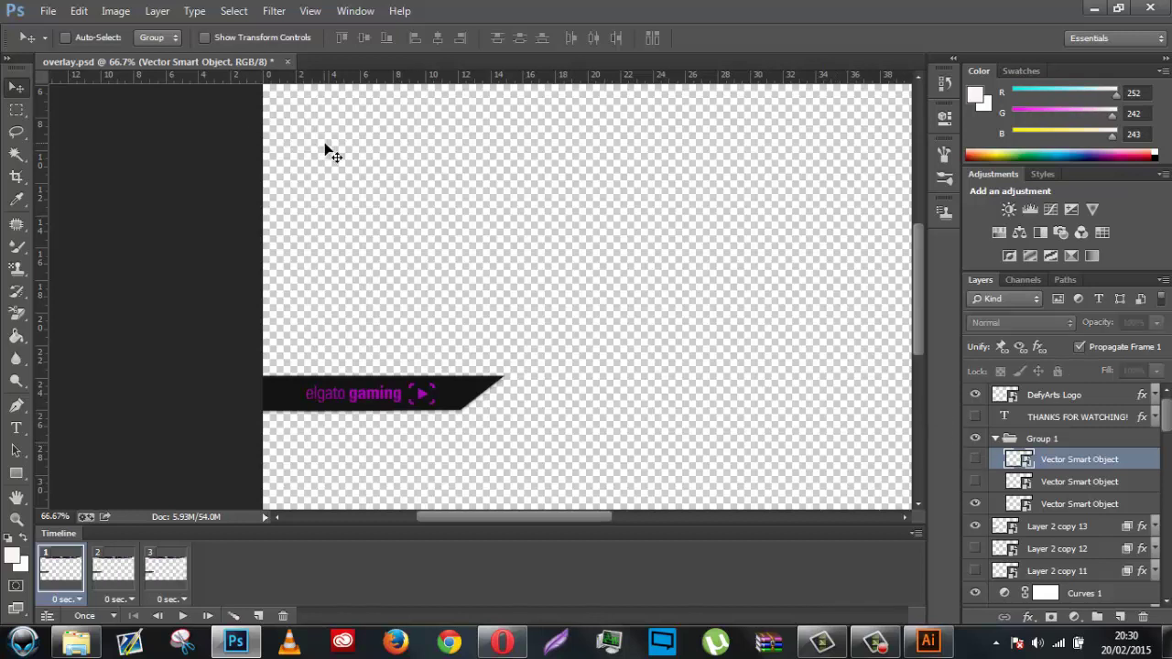
Step: Step through frames 3, 2, 1, 2 and 3 to check each shows its own logo
click(173, 586)
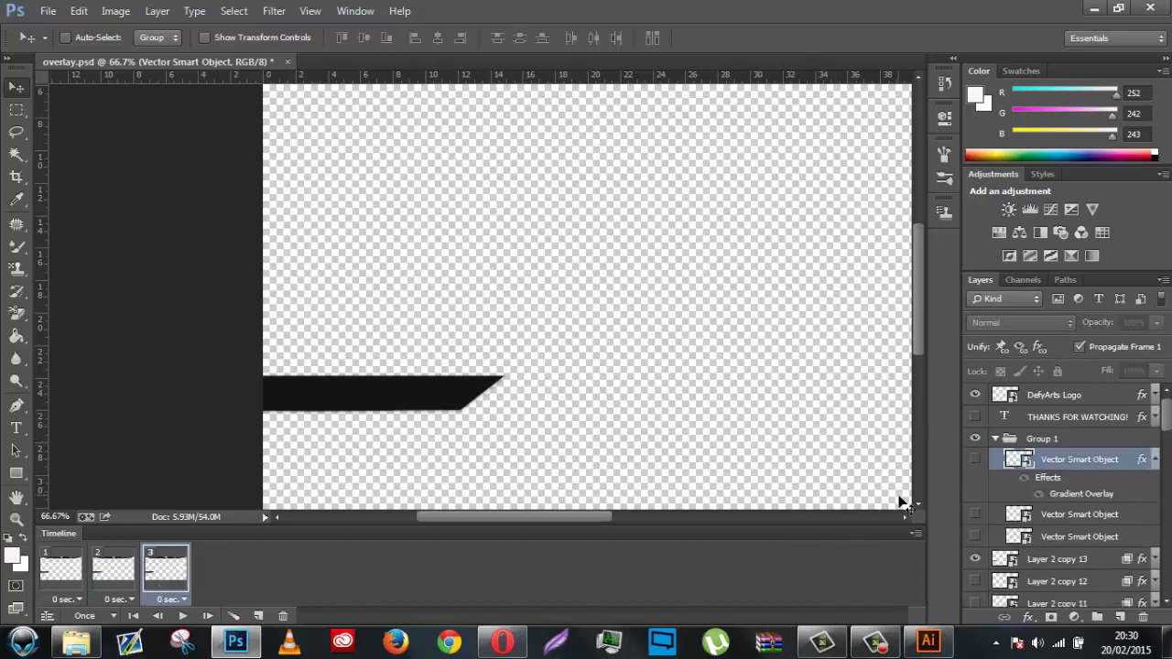
click(105, 575)
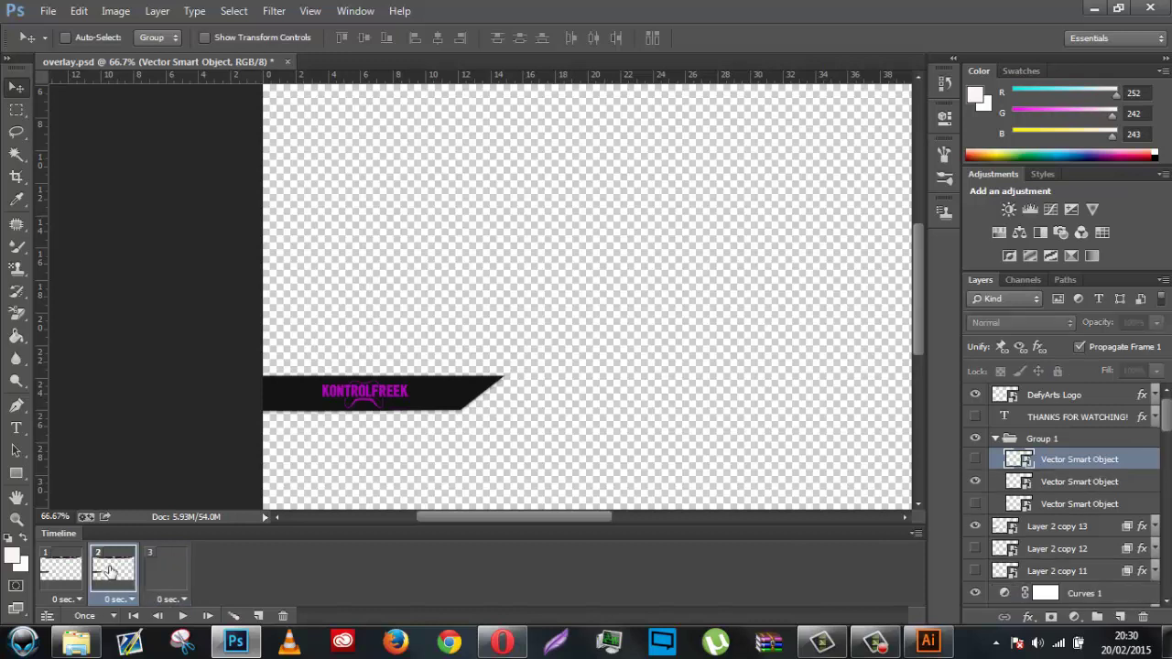
click(68, 577)
click(128, 574)
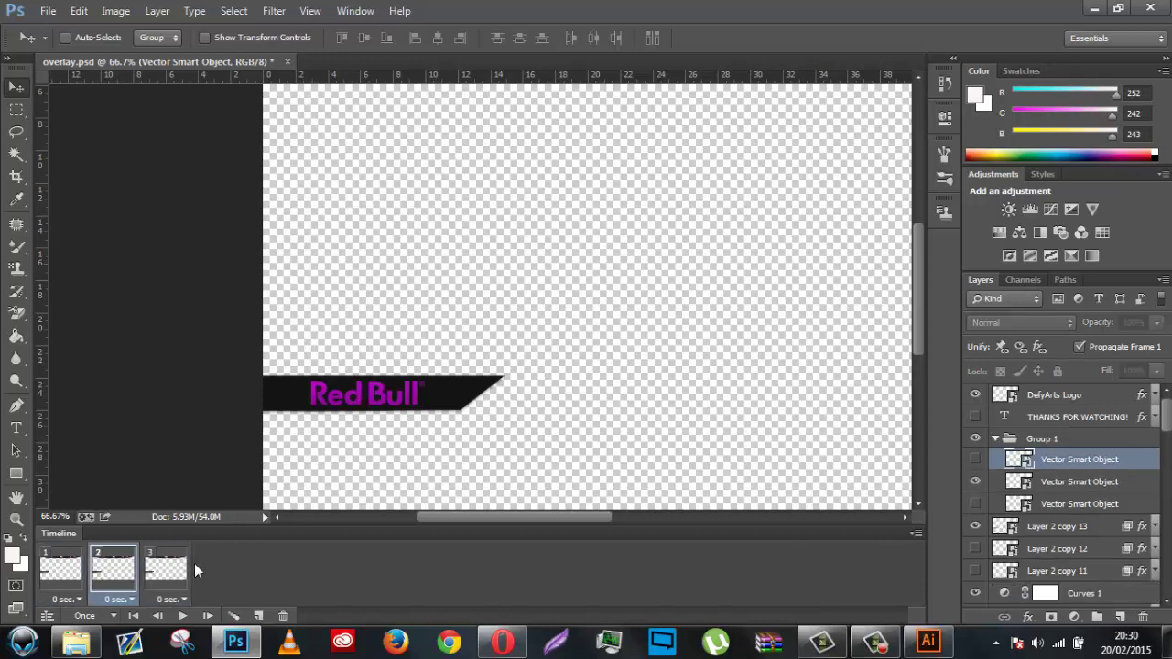
click(176, 567)
scroll(490, 374, down, 2)
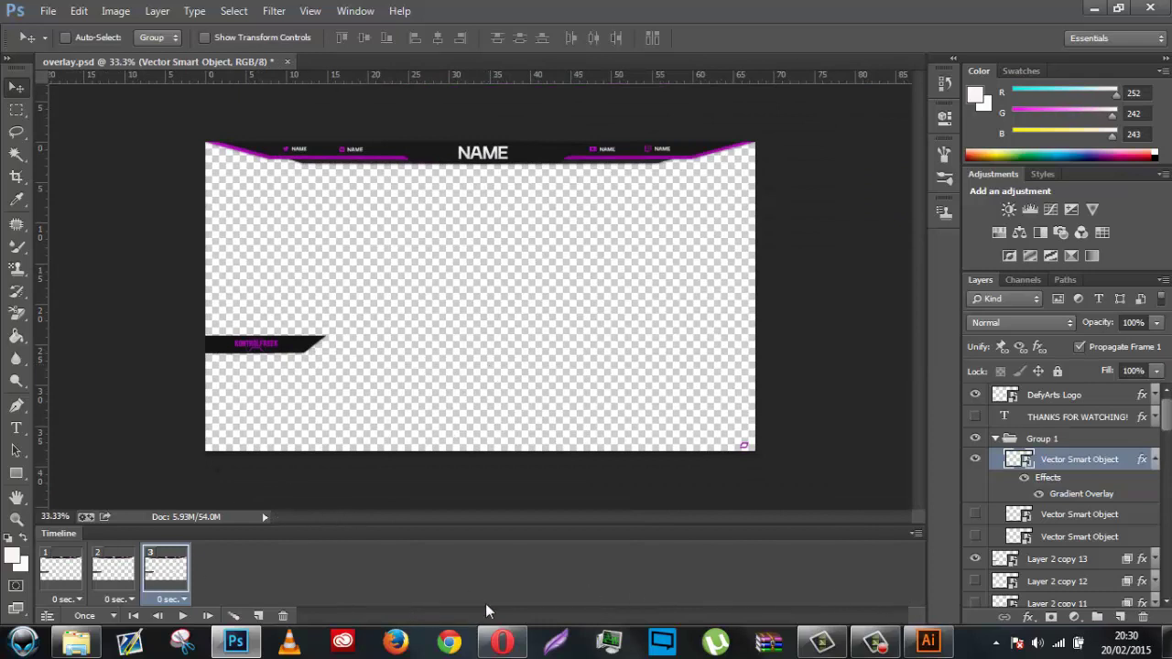
Step: Review frame 2's disposal options, preview frames 3, 2 and 1, and keep looping set to Once
right_click(122, 577)
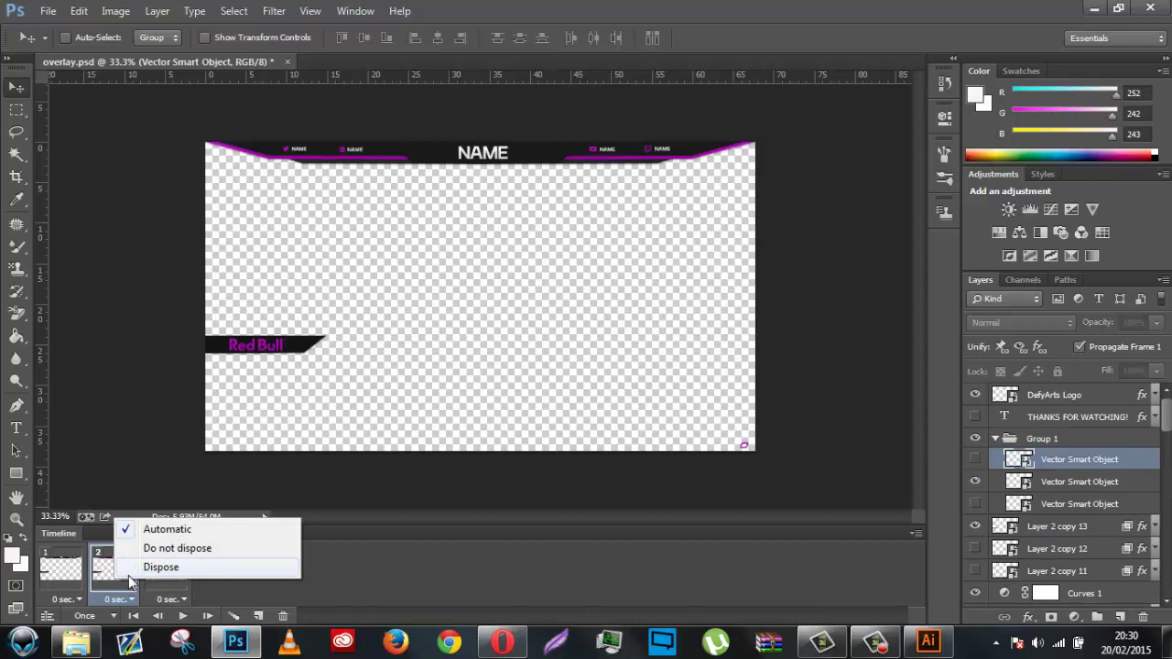
click(378, 577)
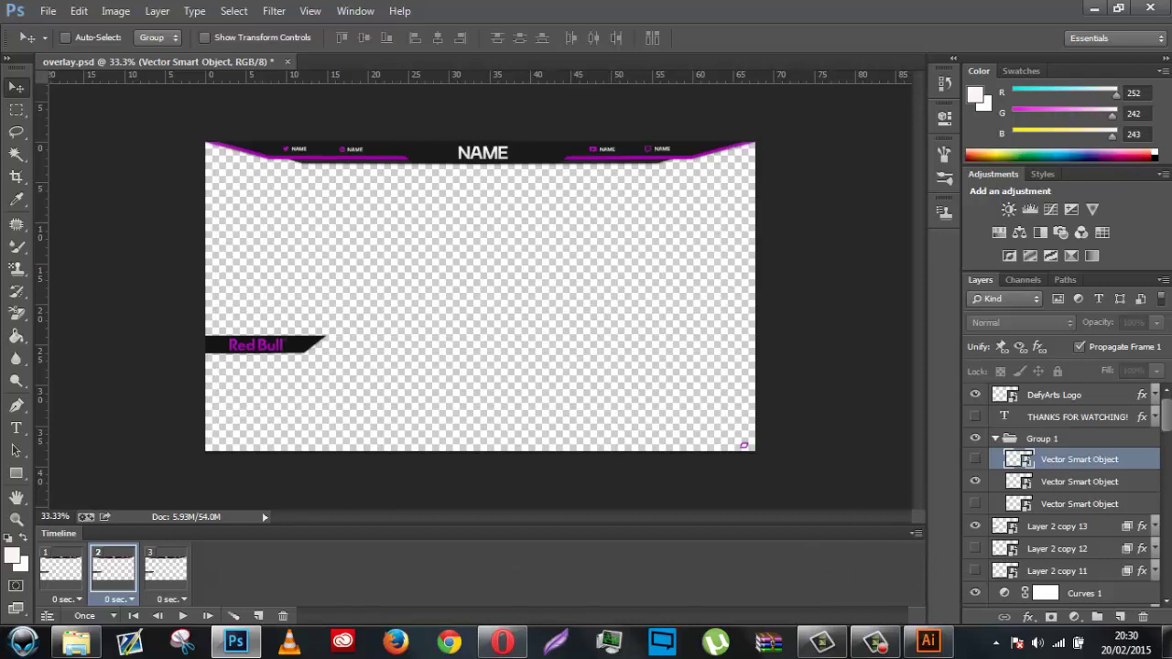
click(168, 571)
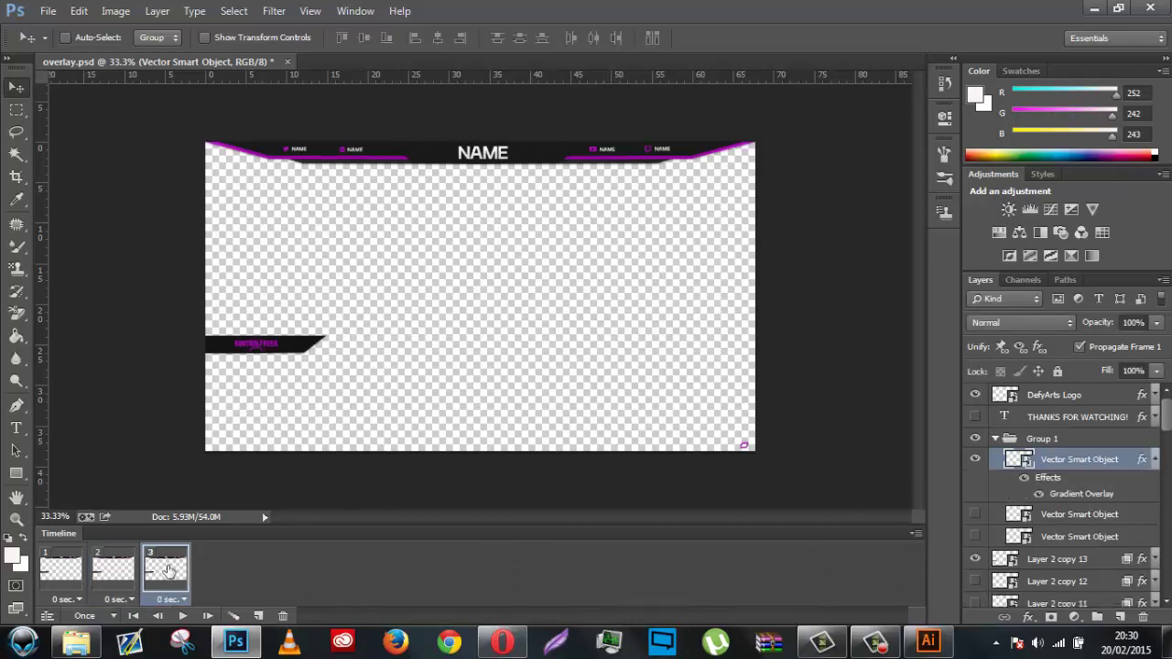
click(123, 573)
click(80, 572)
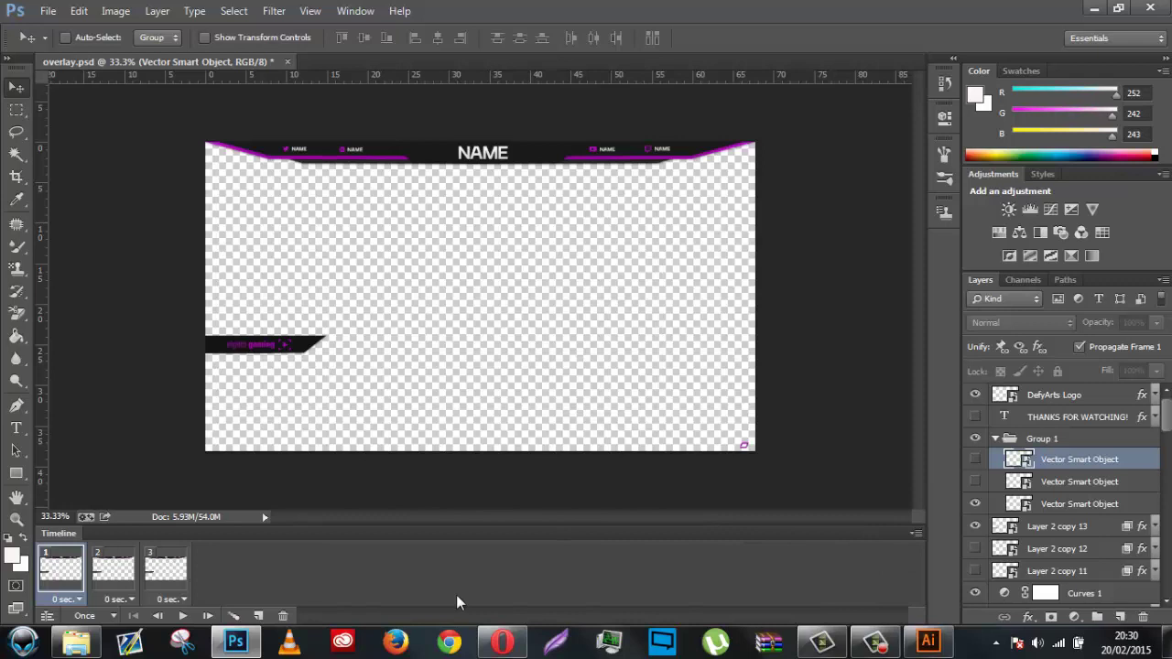
click(114, 617)
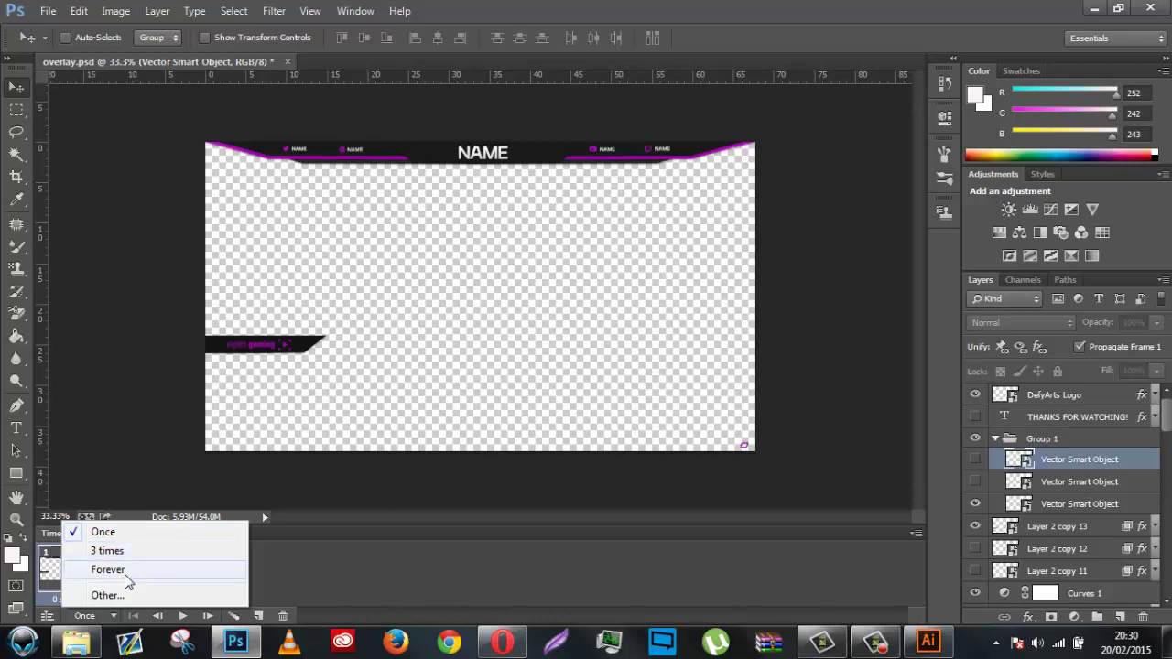
click(309, 578)
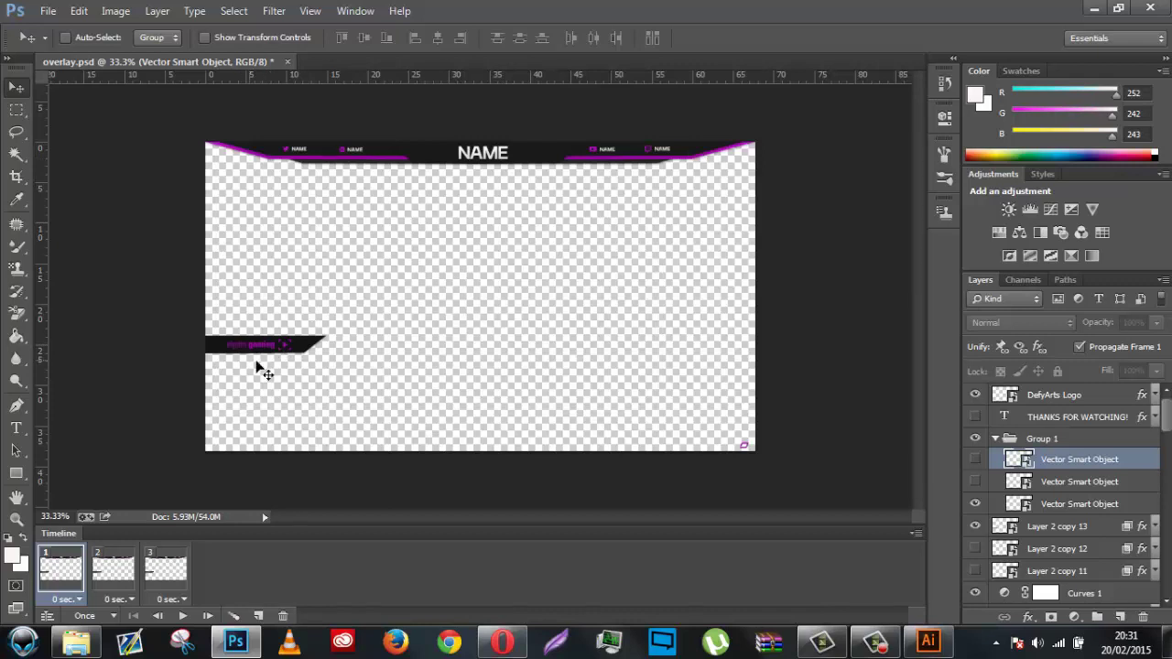
Step: Change the animation's loop setting from Once to Forever
click(113, 577)
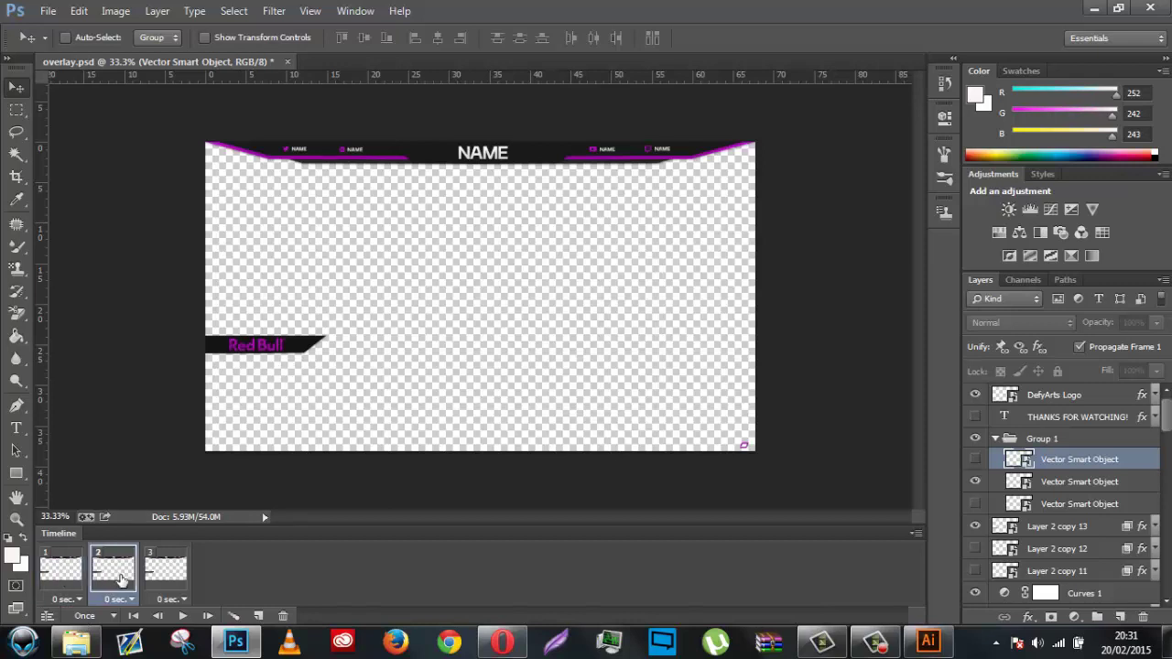
click(184, 581)
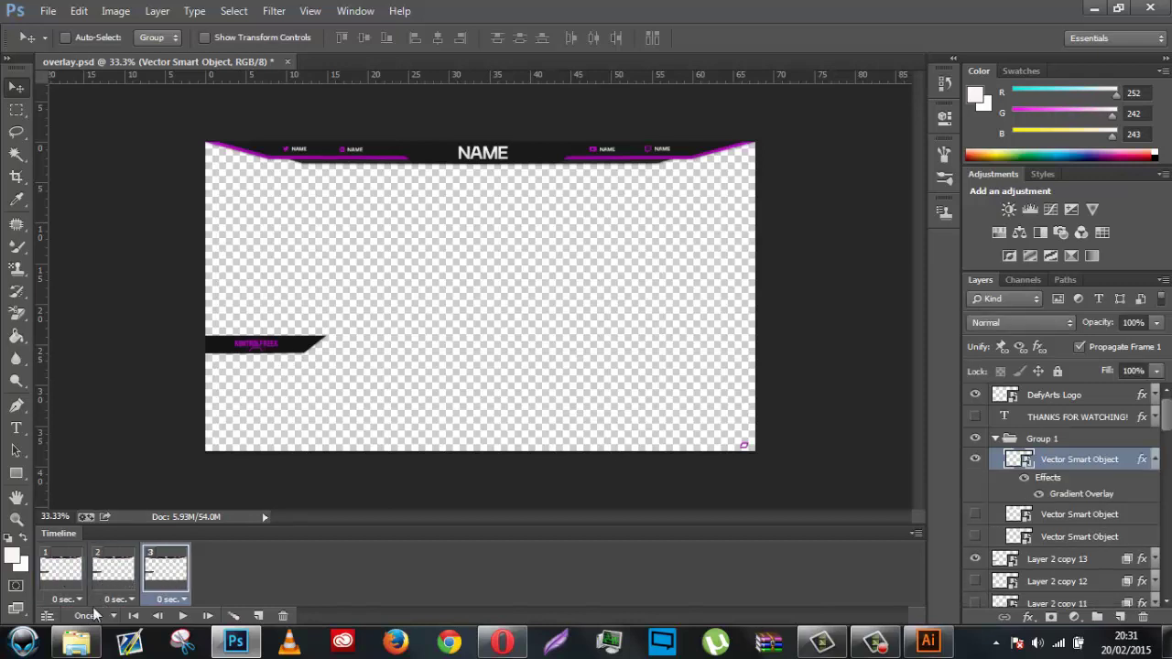
click(96, 616)
click(422, 614)
click(83, 593)
click(87, 615)
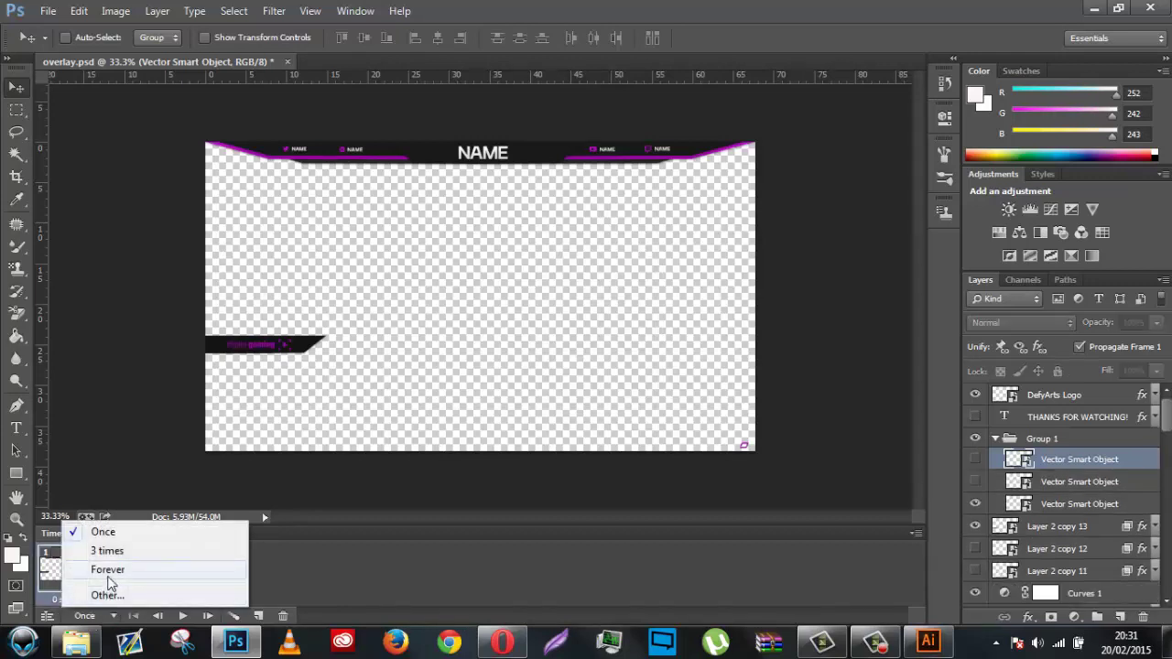
click(107, 570)
Step: Step through the three frames to check the Red Bull and other sponsor logos
click(107, 577)
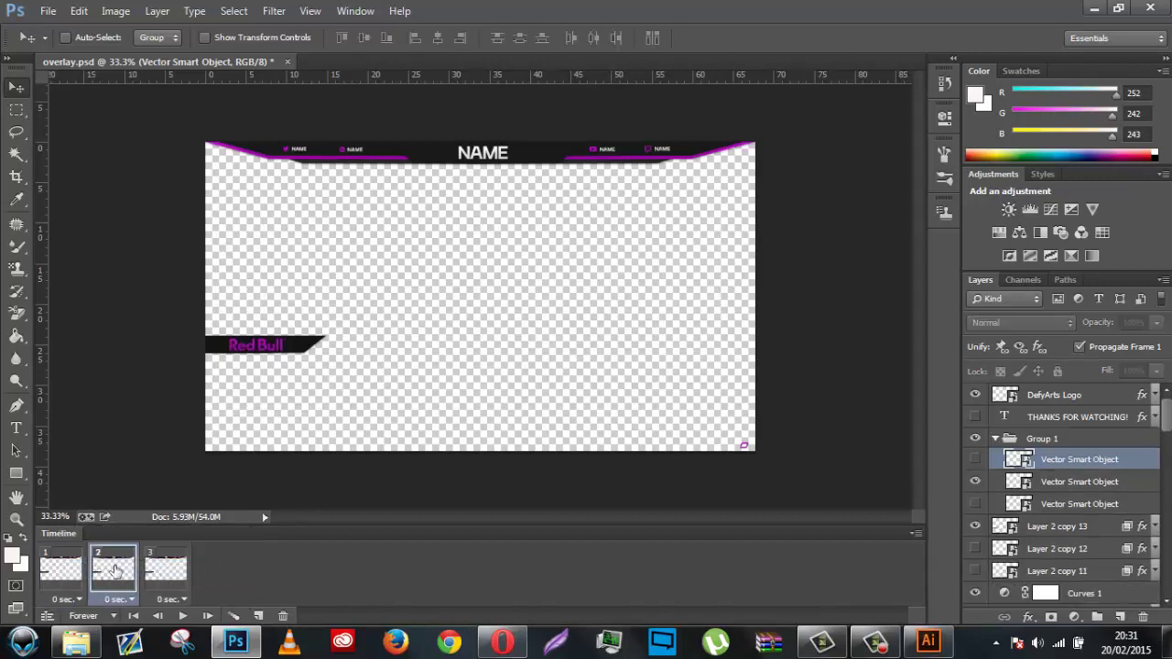
click(156, 581)
click(103, 582)
click(66, 583)
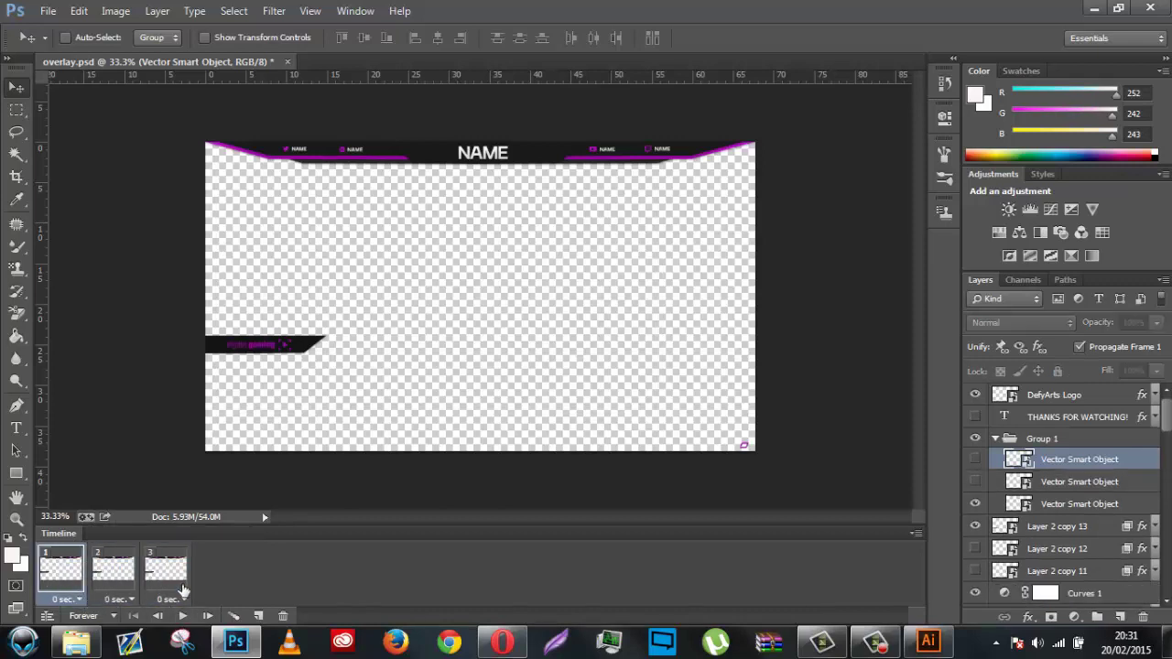
Step: Set frames one, two and three each to a 2.0-second delay
click(78, 600)
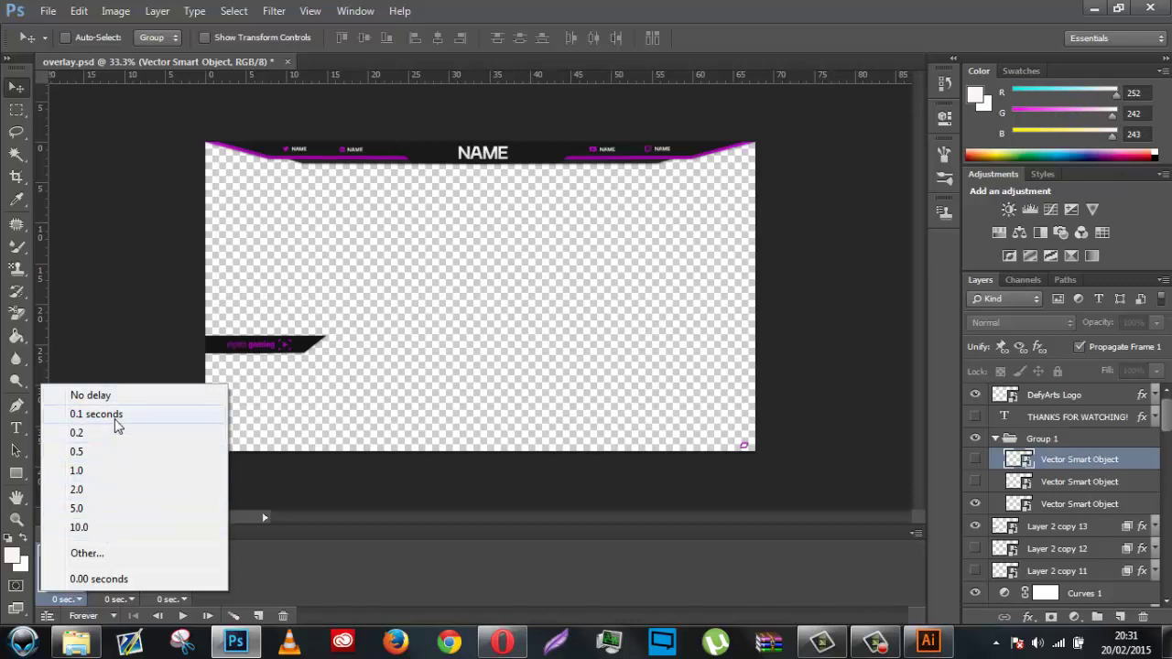
click(97, 500)
click(119, 599)
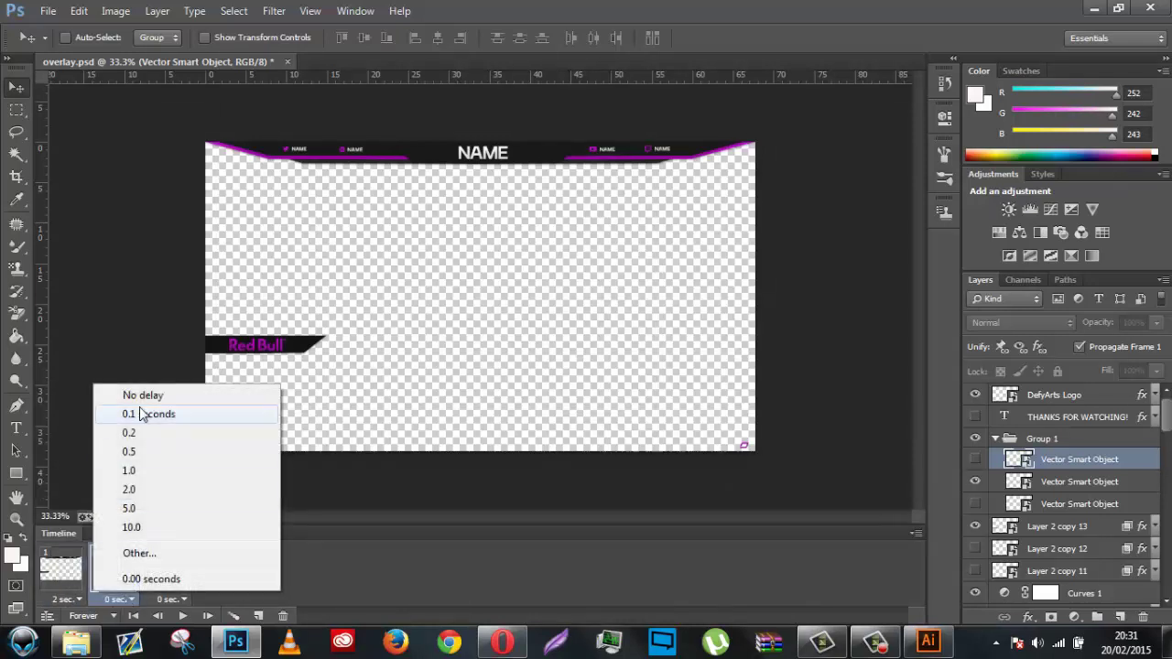
click(137, 489)
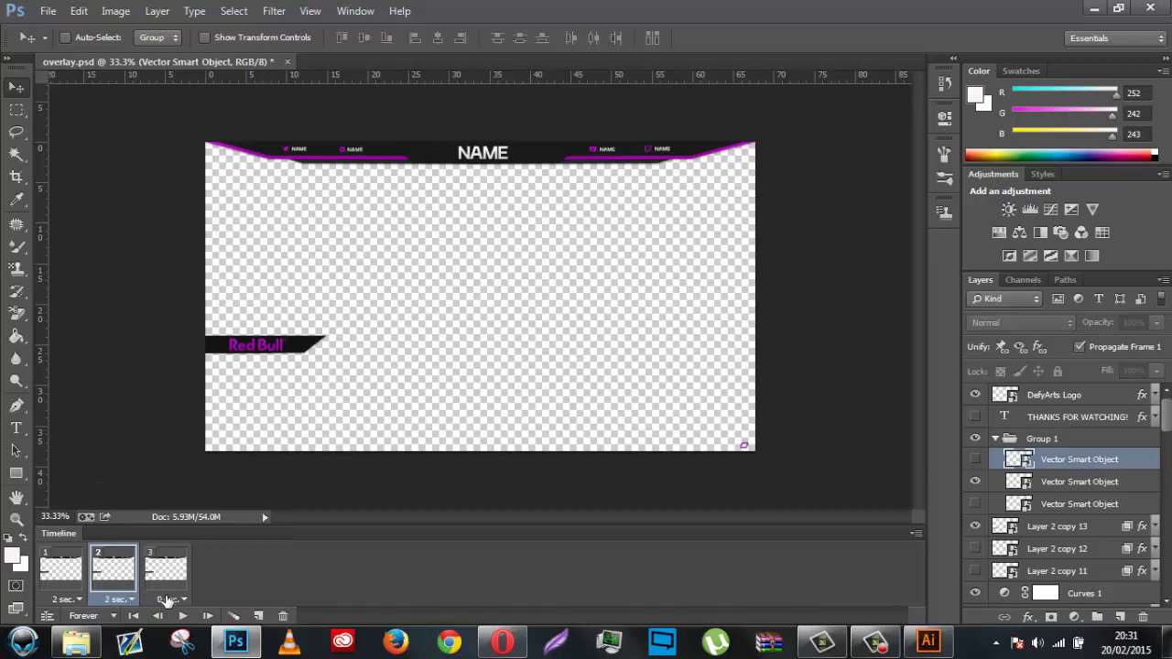
click(166, 599)
click(193, 487)
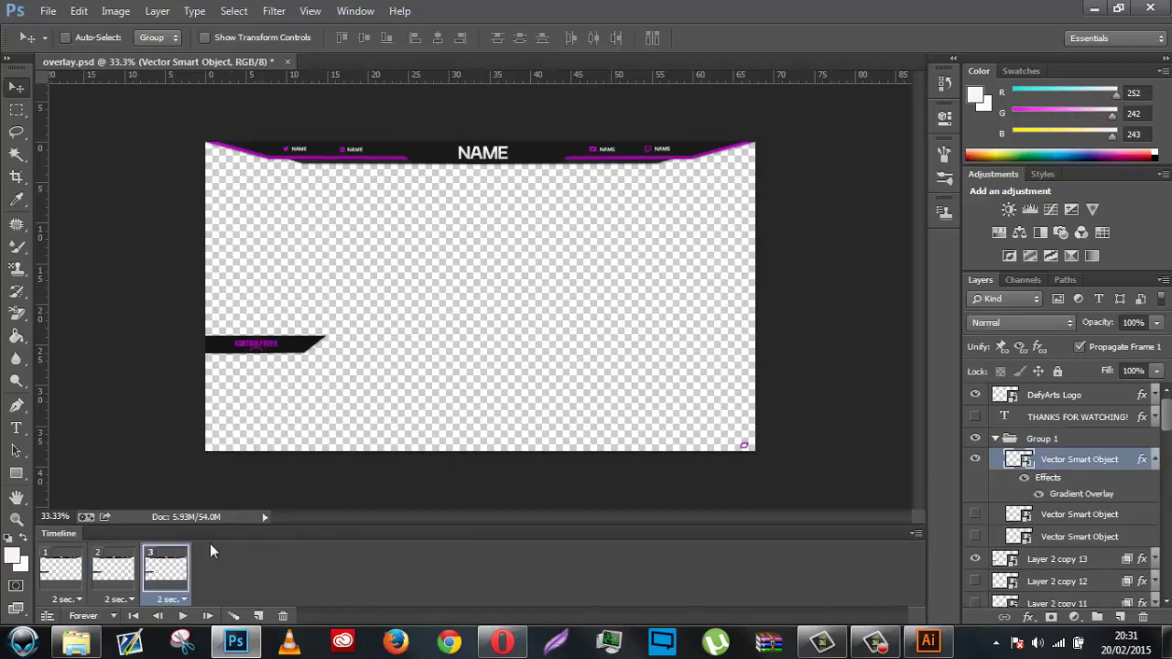
click(66, 580)
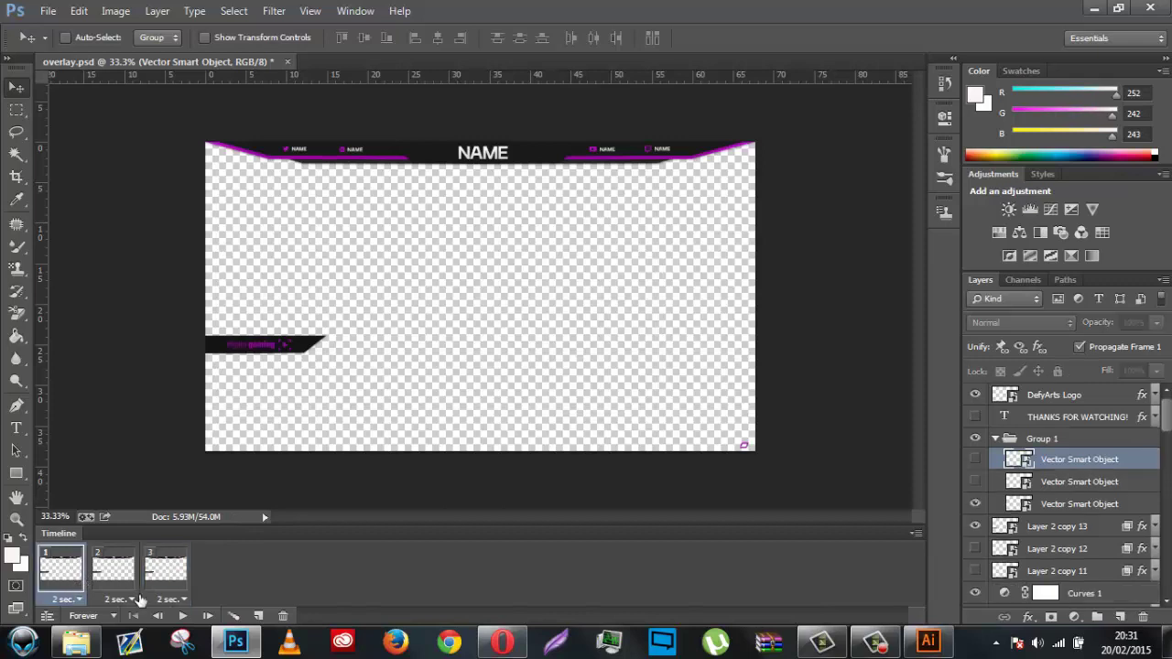
Step: Play the animation, zoom in on the sponsor banner, then zoom back out
click(185, 617)
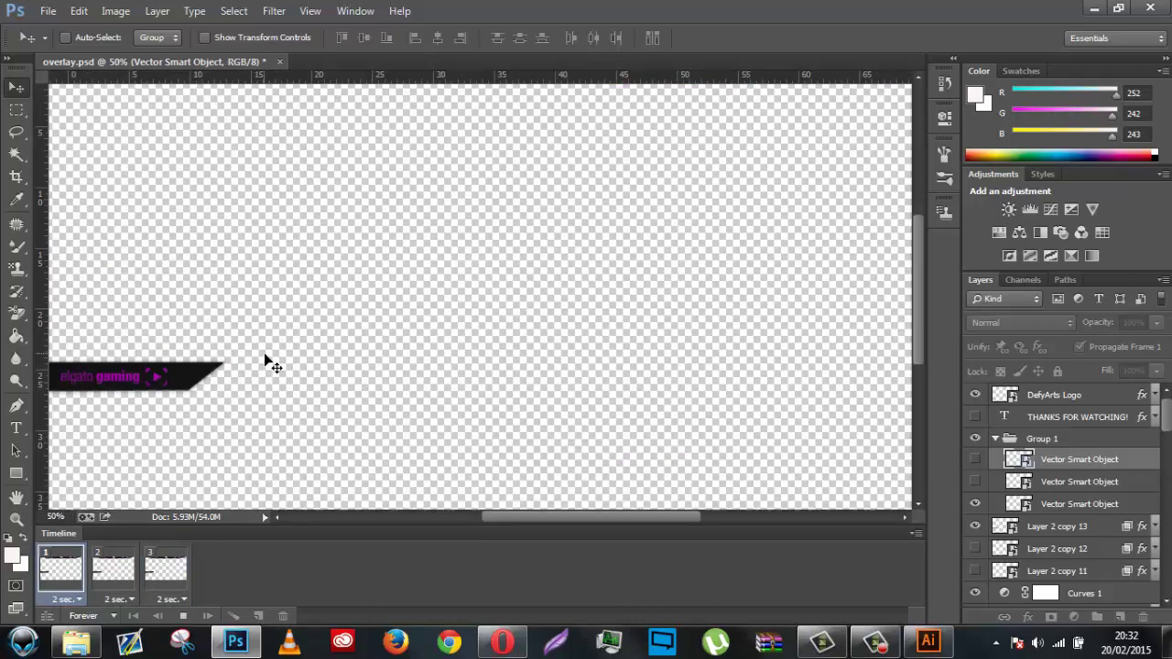
key(ctrl+plus)
drag(596, 516, 544, 518)
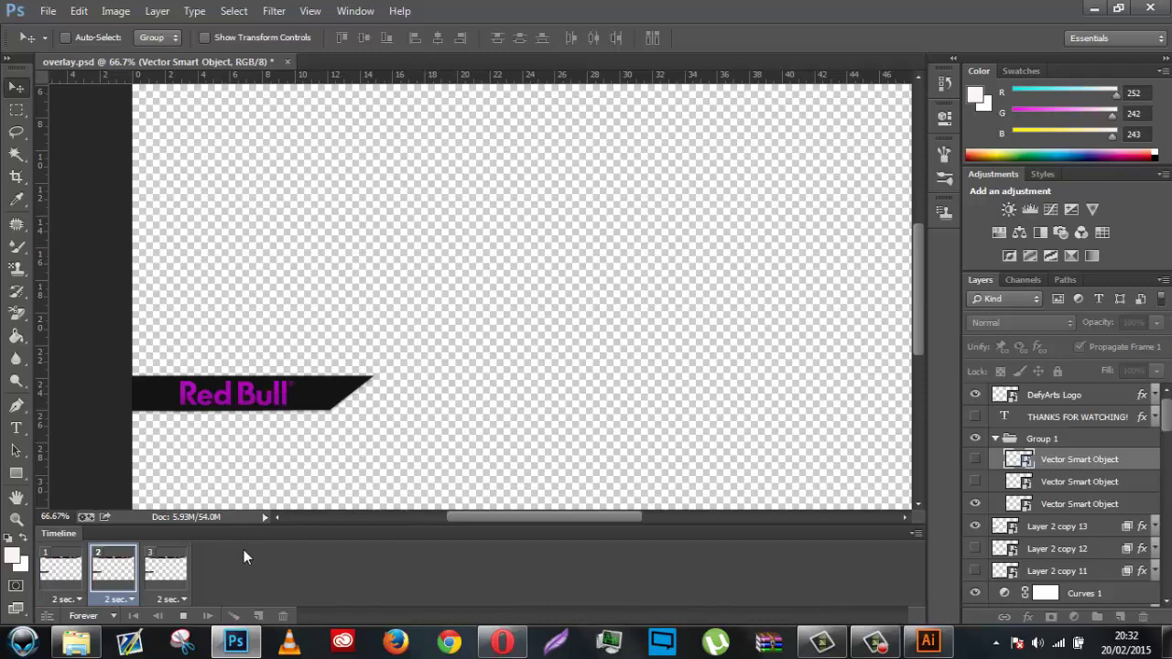
key(ctrl+minus)
key(ctrl+minus)
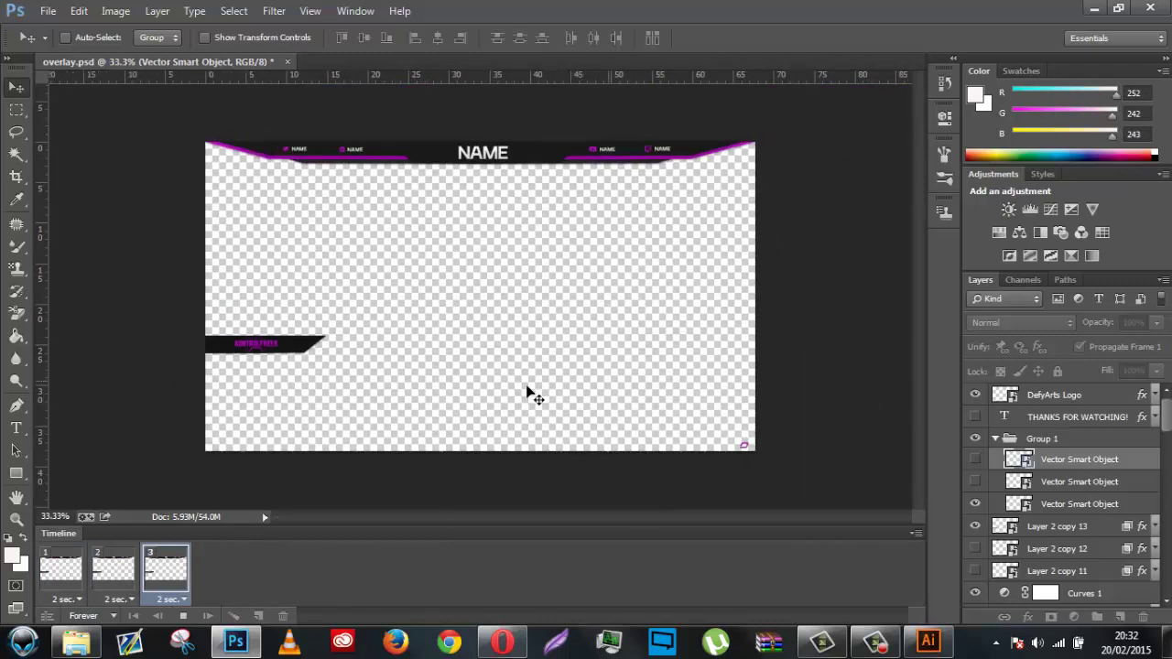
Step: Stop playback and set all three frames to a 0.1-second delay
click(181, 617)
click(79, 601)
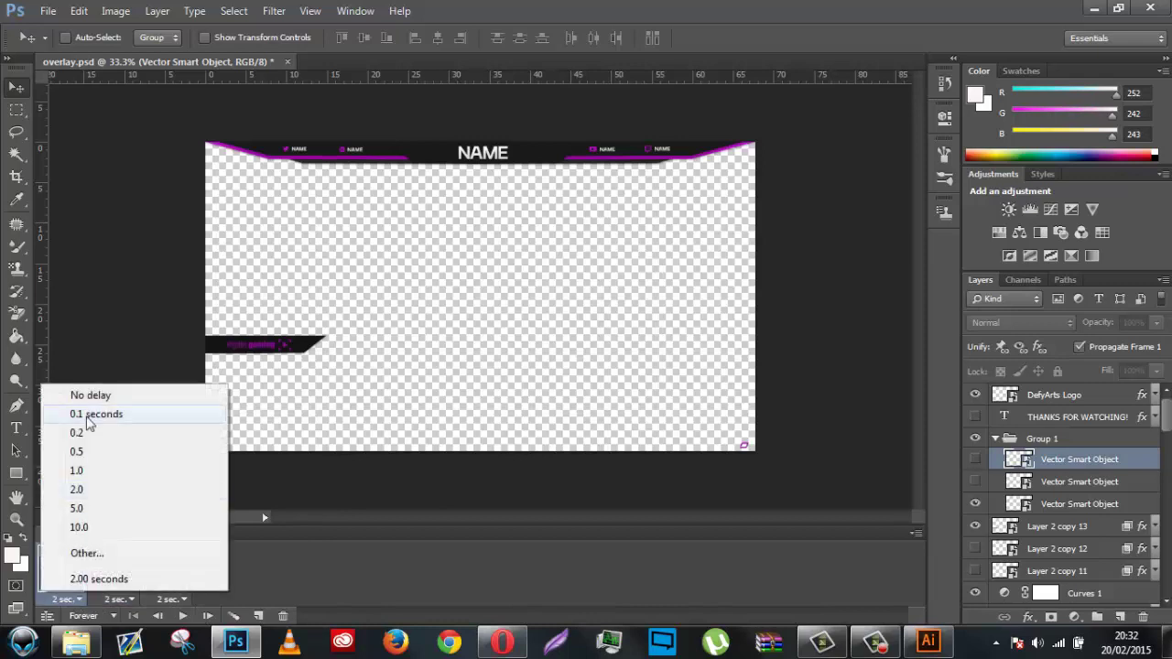
click(87, 411)
click(117, 599)
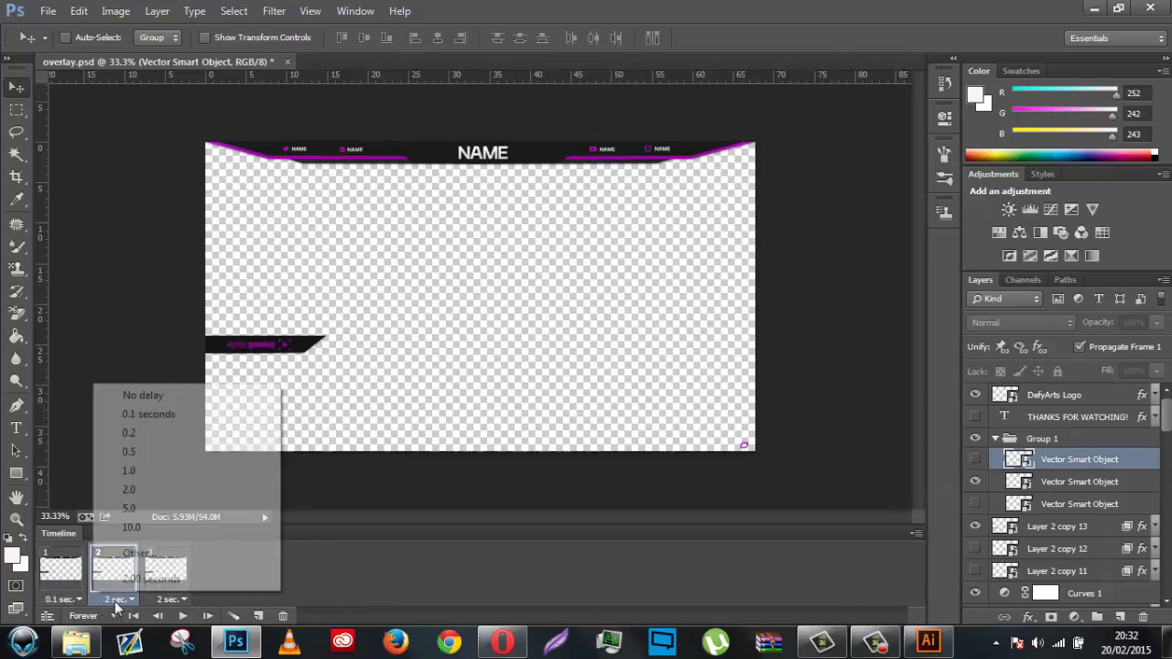
click(148, 414)
click(168, 600)
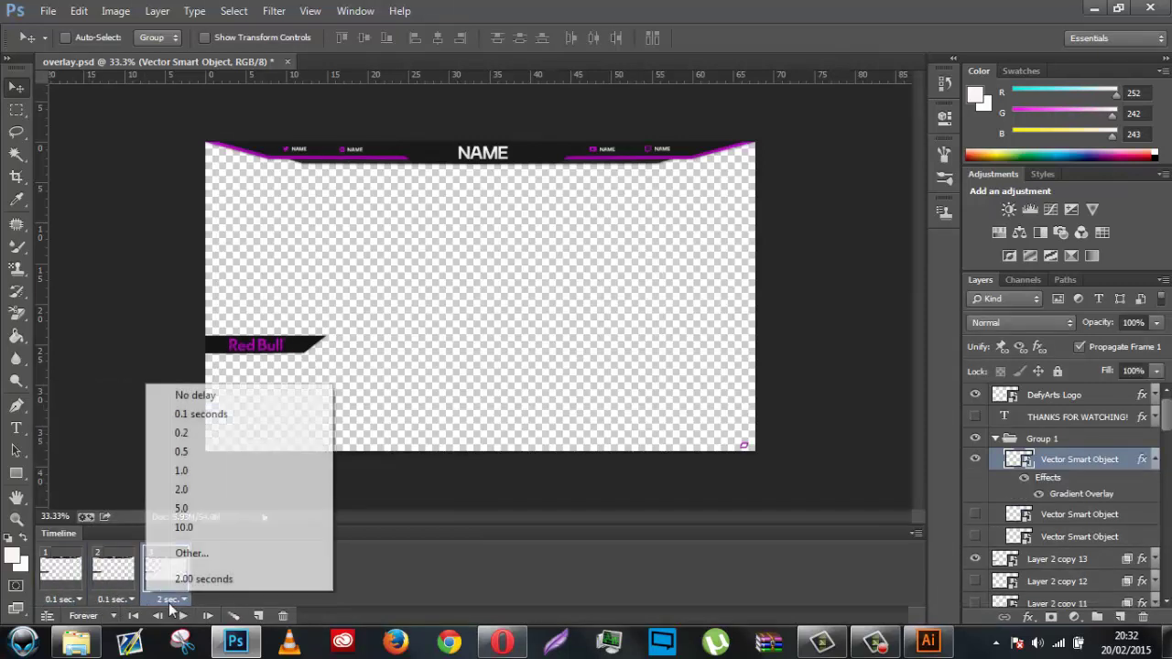
click(229, 414)
Step: Preview the fast 0.1-second cycle, then reset all three frames to 2-second delays
click(85, 589)
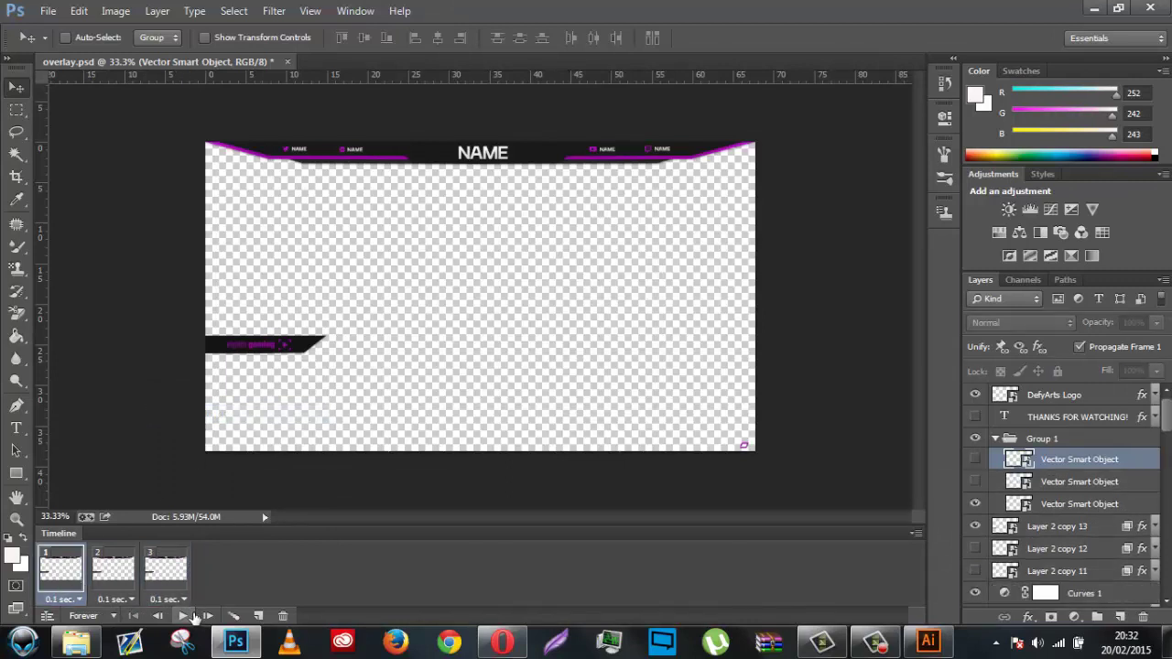
click(182, 615)
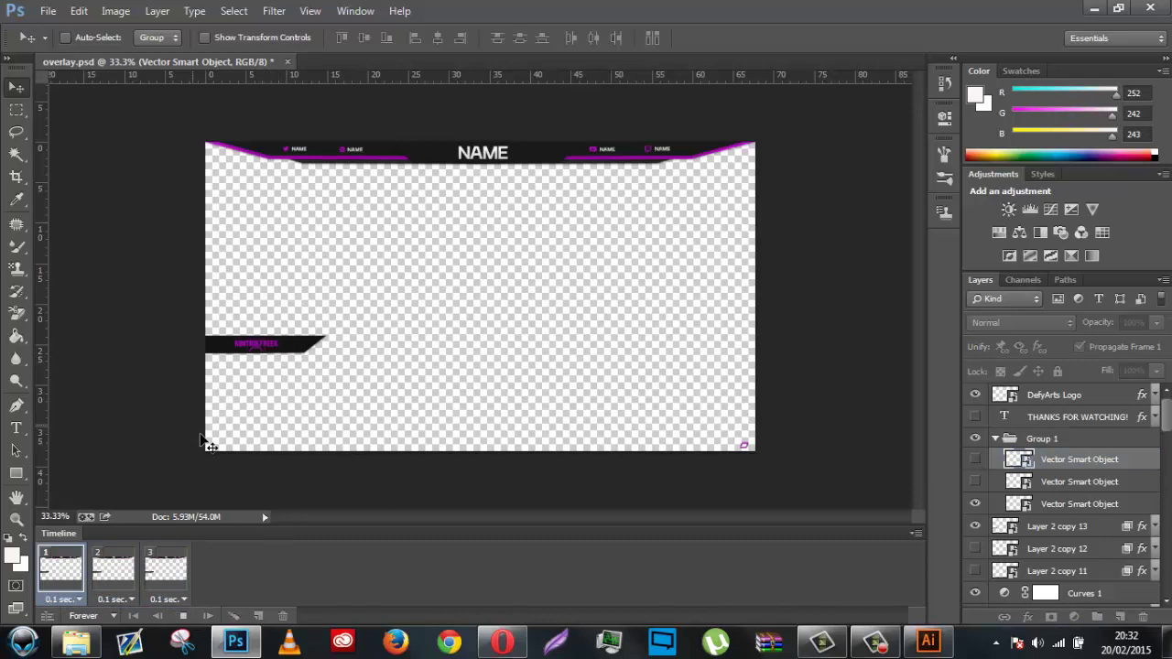
click(200, 616)
click(77, 599)
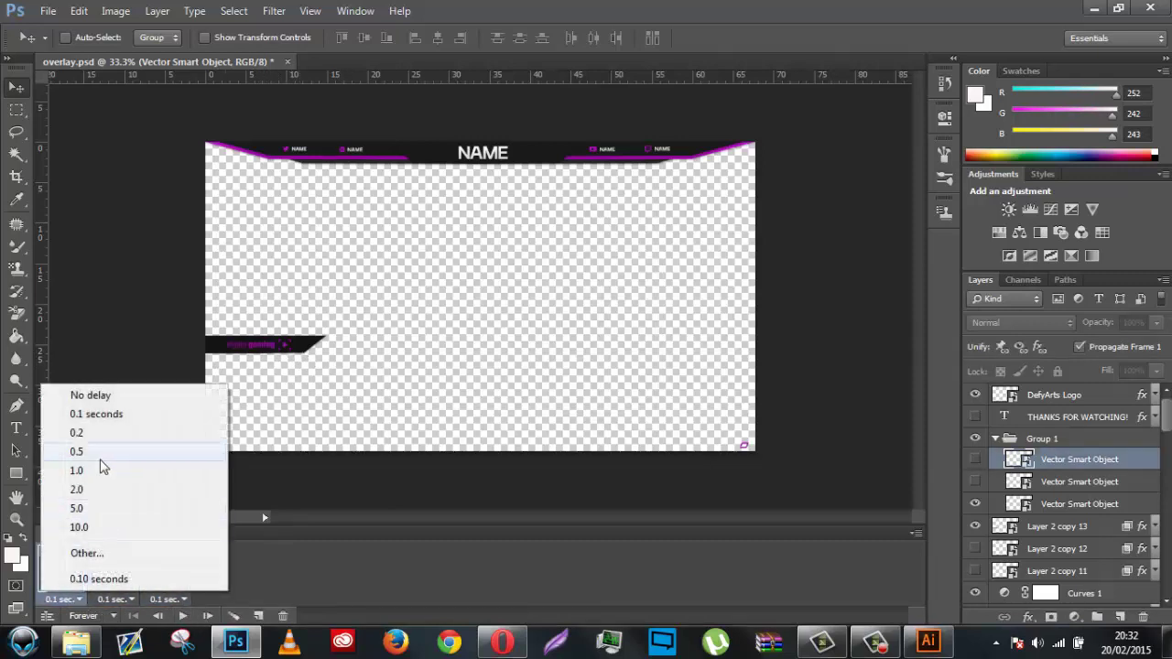
click(102, 488)
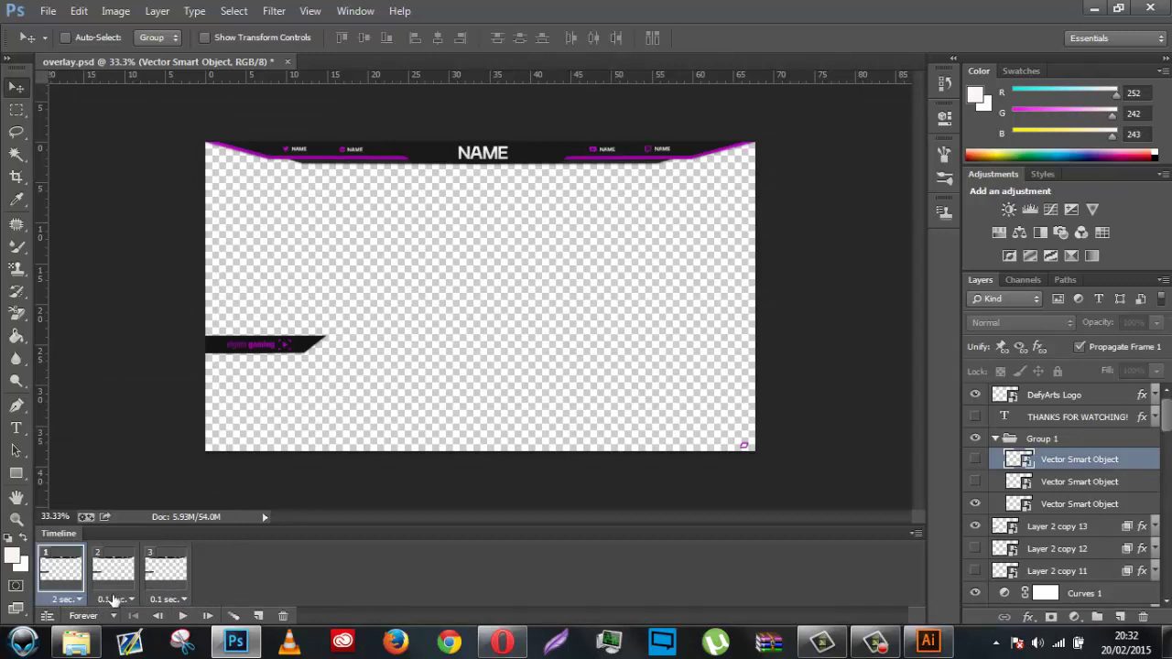
click(115, 599)
click(129, 489)
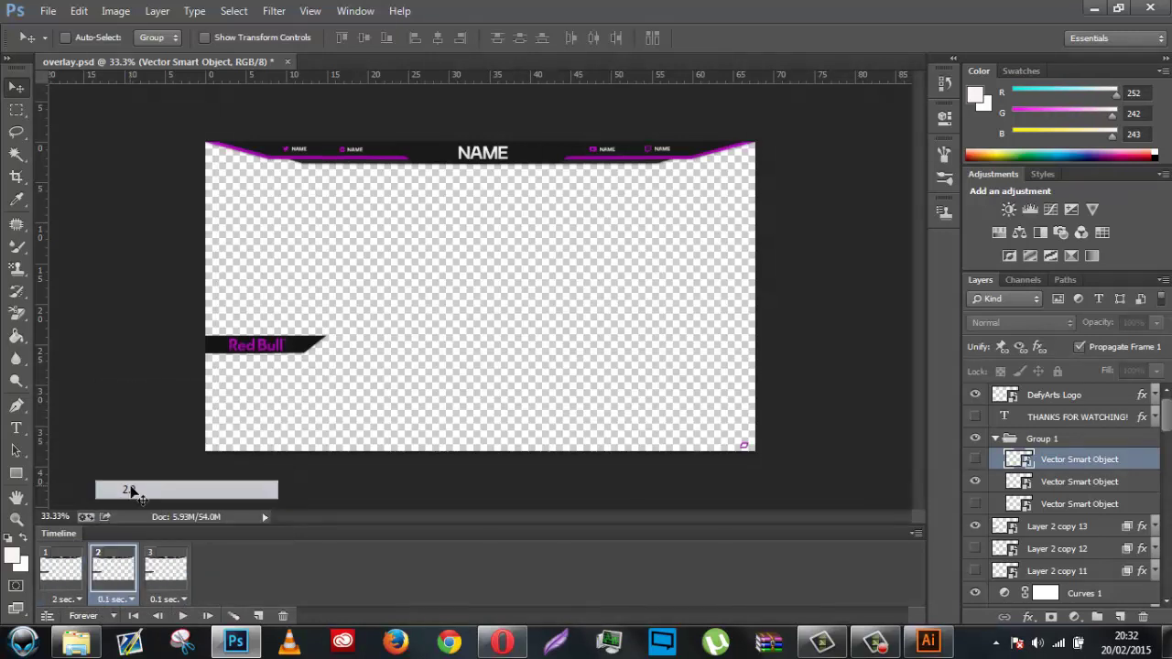
click(167, 599)
click(205, 490)
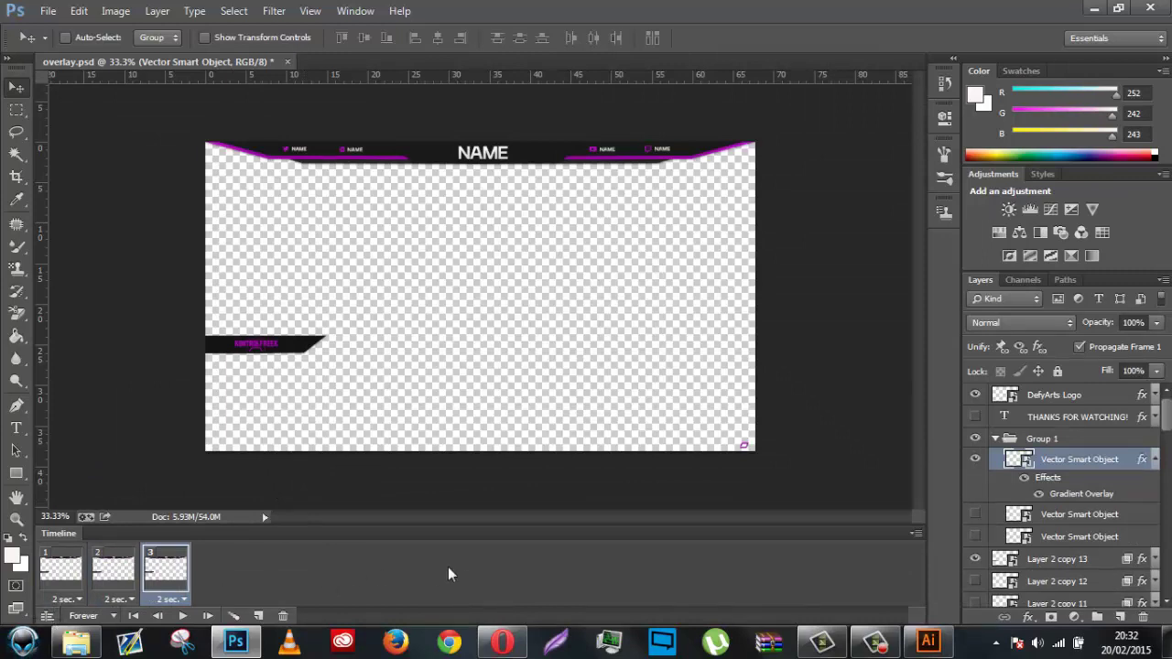
Step: Click through the three frames to check each sponsor logo
click(57, 575)
click(119, 576)
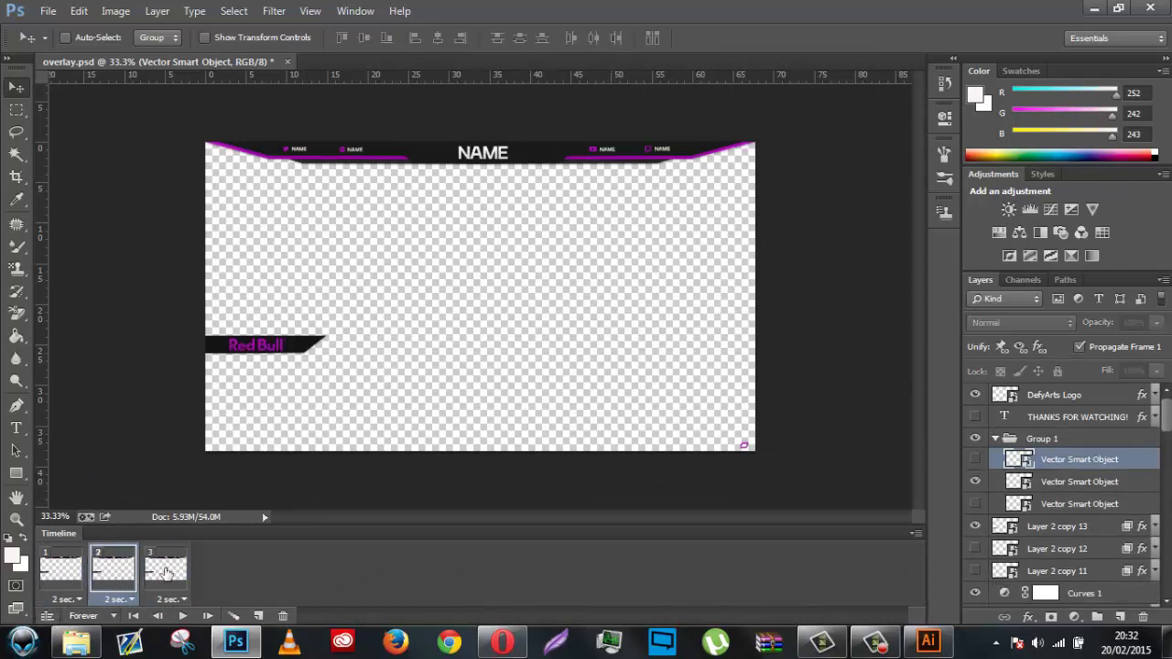
click(165, 572)
click(78, 575)
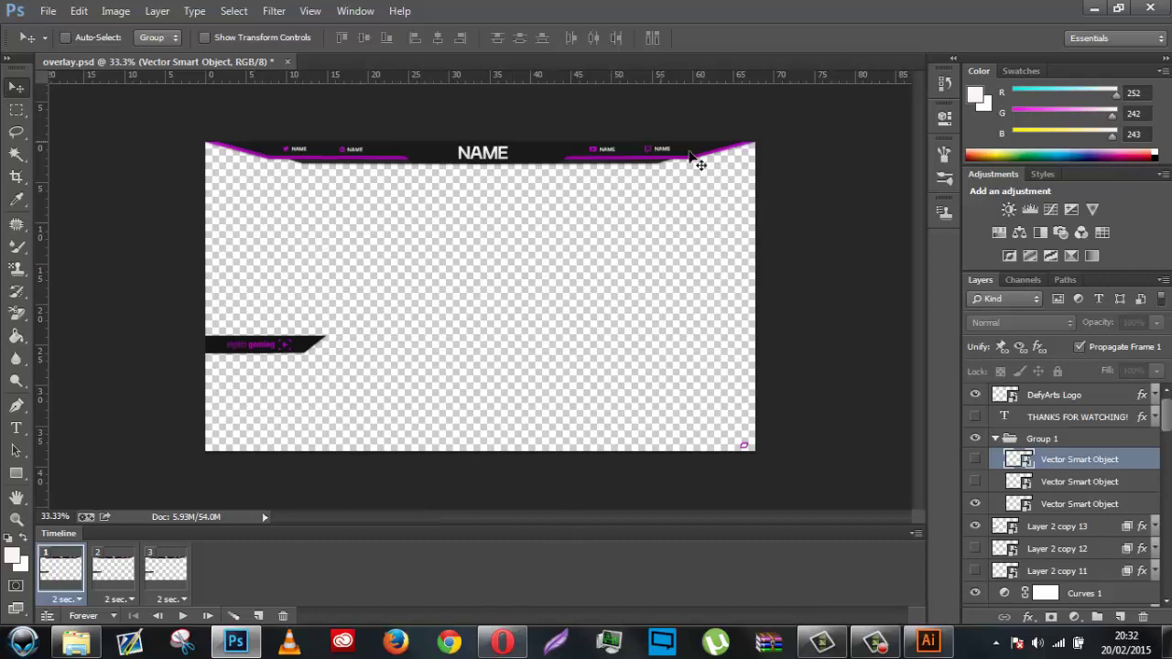
Step: Briefly show and re-hide the game screenshot and black background layers
scroll(1062, 495, down, 10)
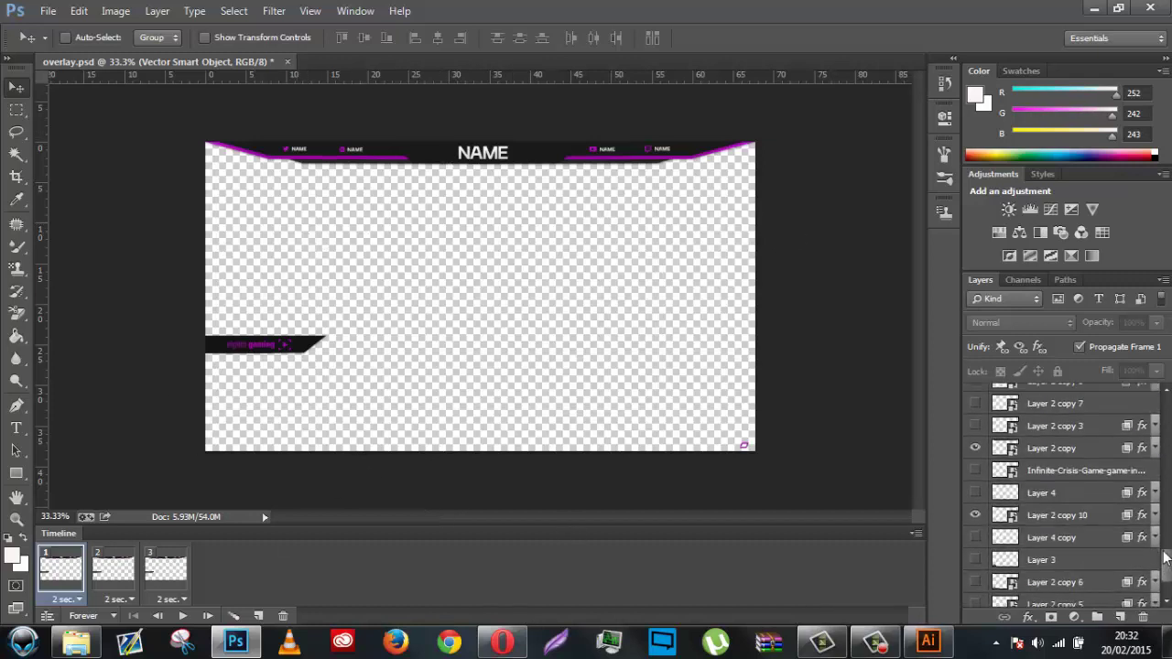
click(975, 573)
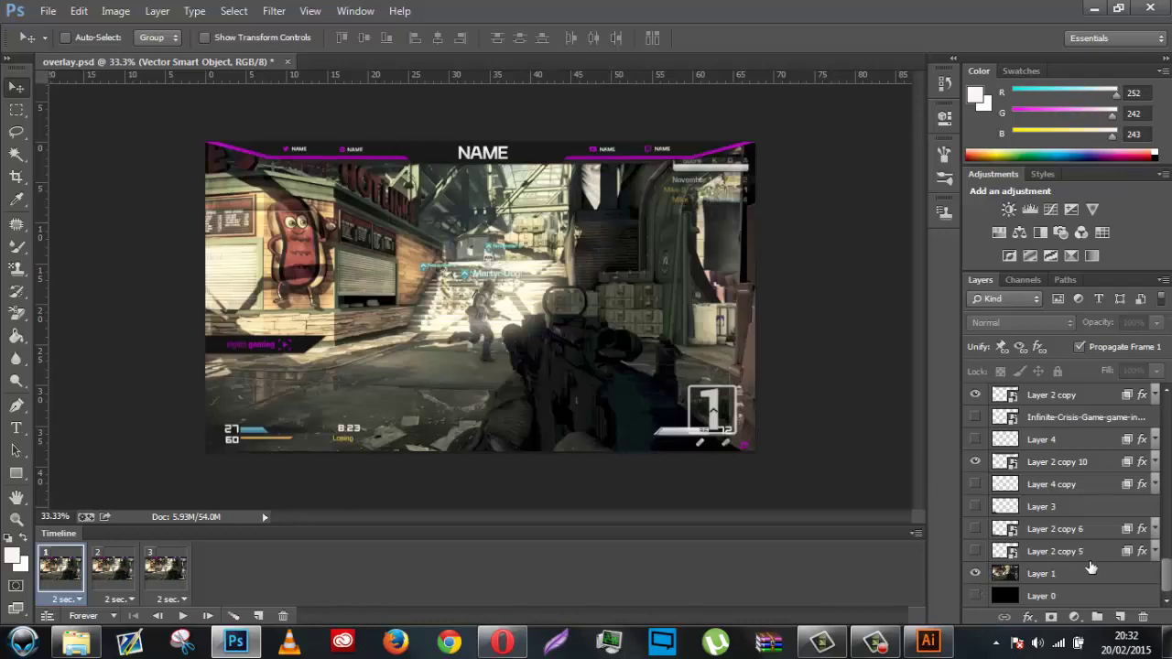
click(975, 573)
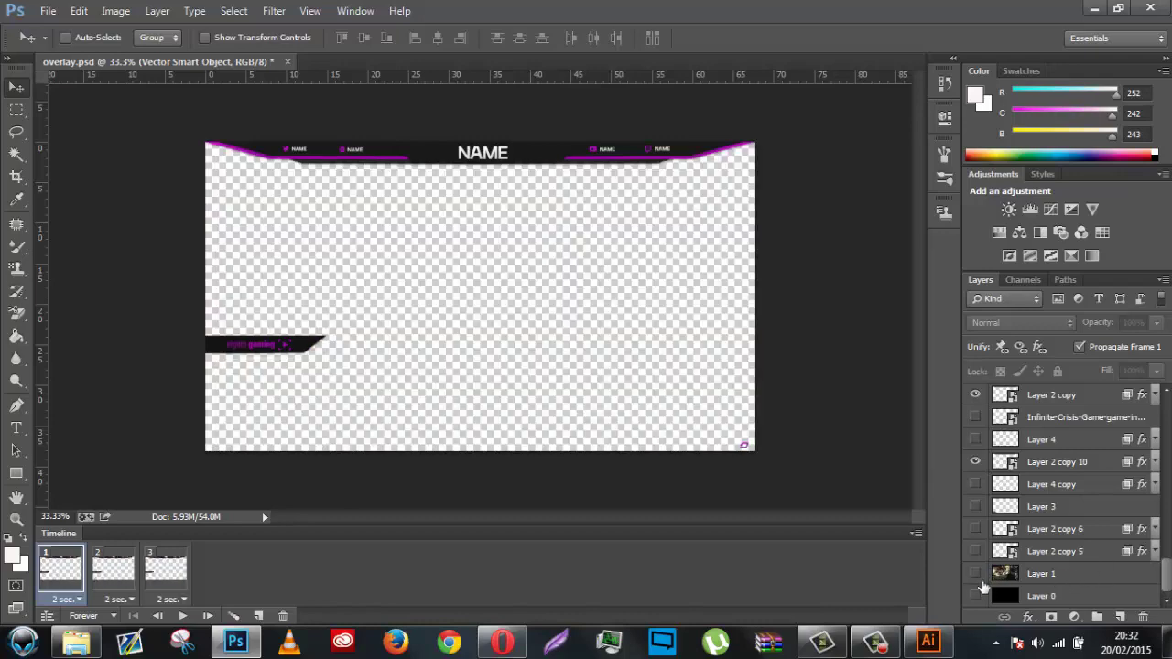
click(975, 596)
click(976, 596)
Step: Start a regular Save As, look at the format list, then cancel it
click(47, 10)
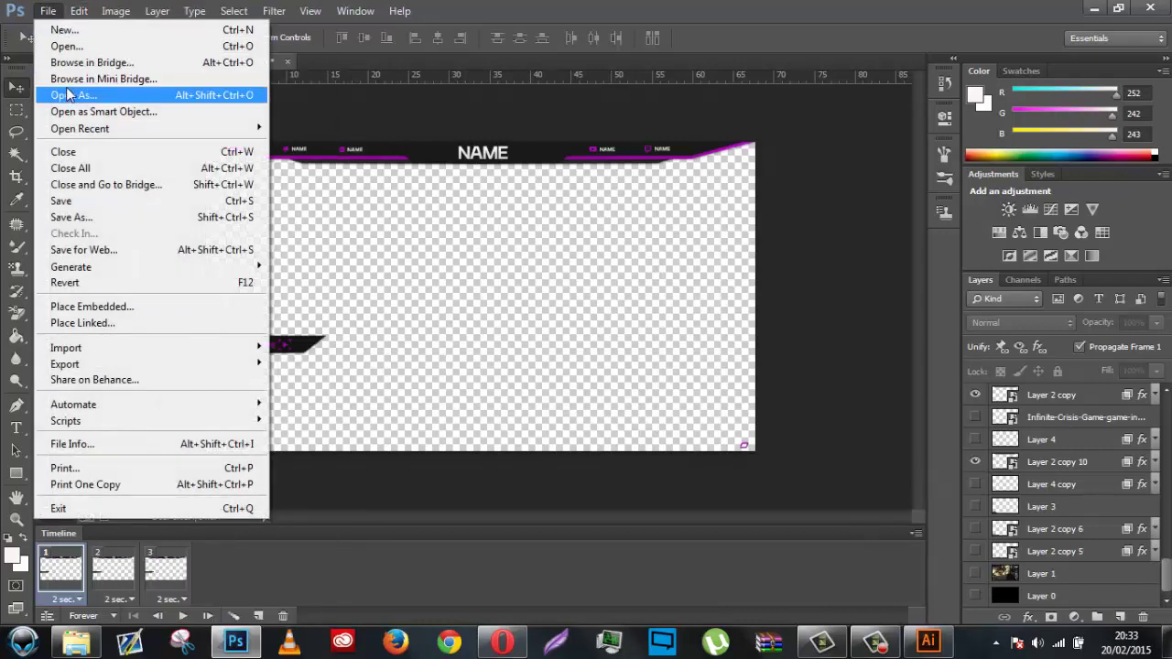
click(80, 218)
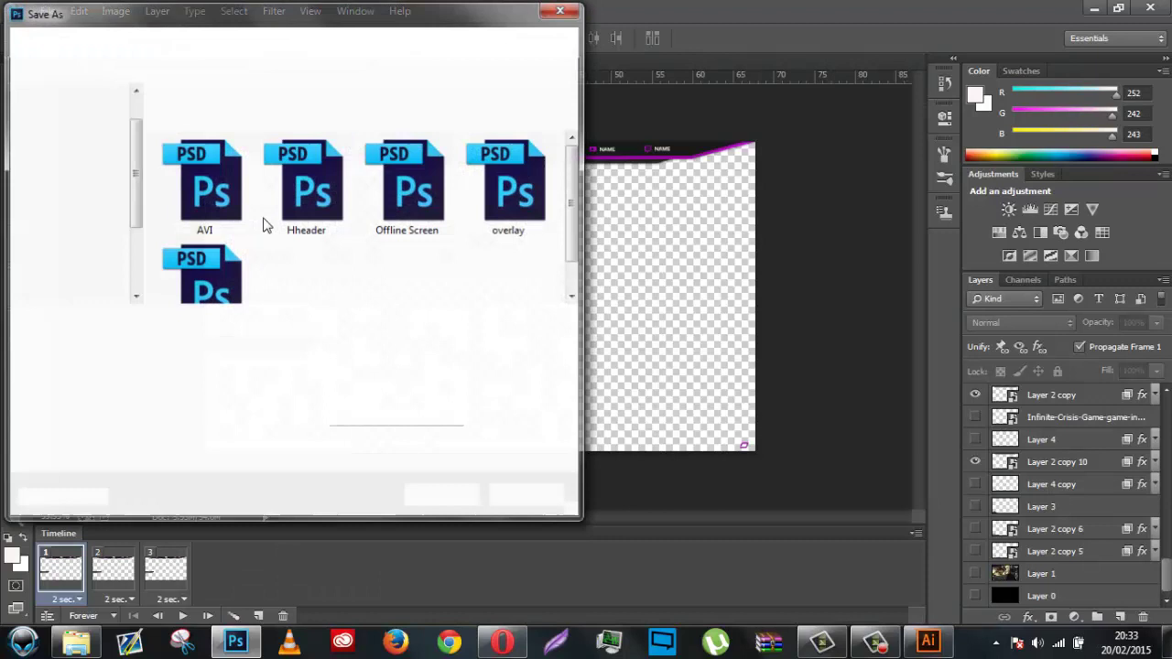
click(335, 345)
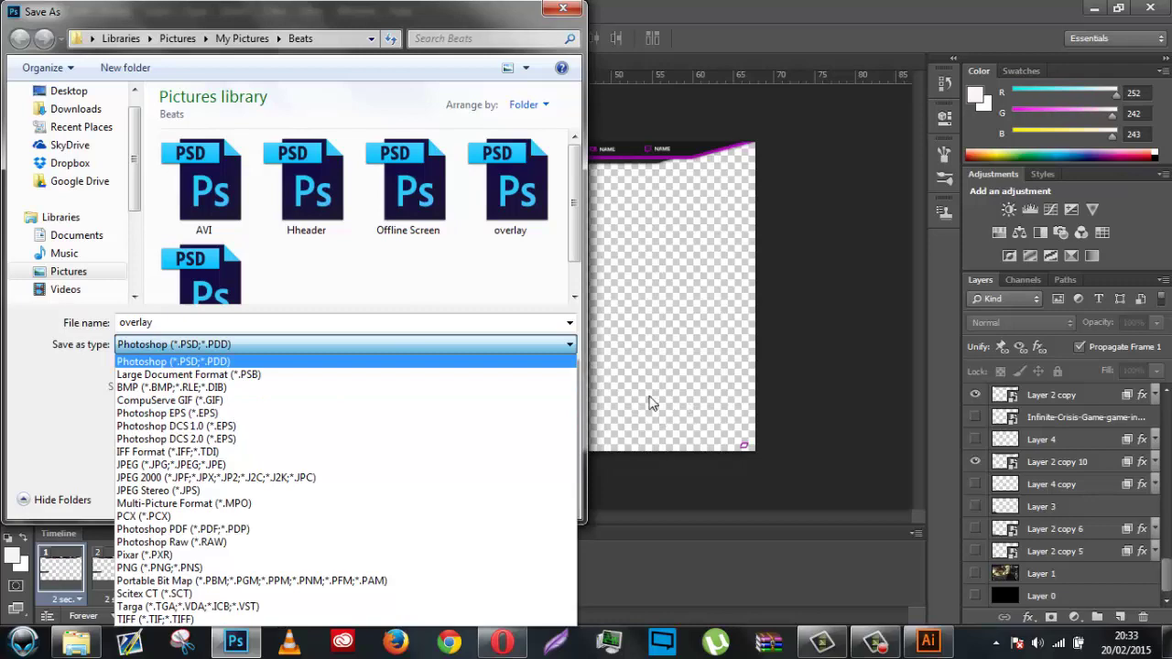
click(560, 10)
click(563, 9)
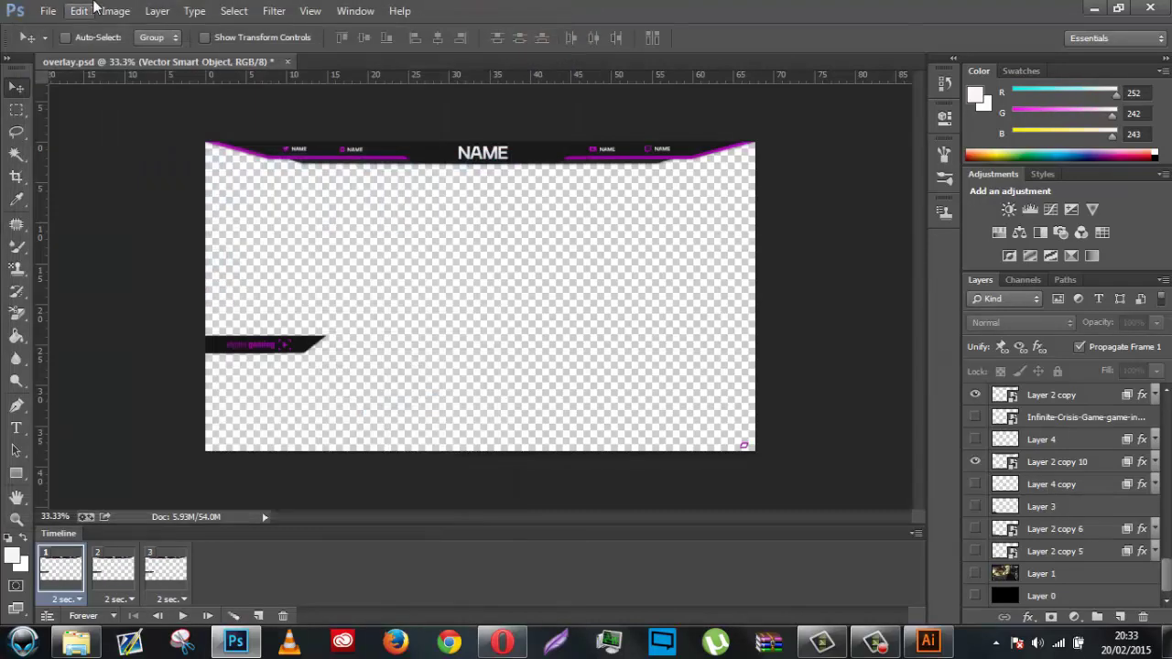
Step: Open Save for Web and choose the GIF 128 No Dither preset
click(48, 11)
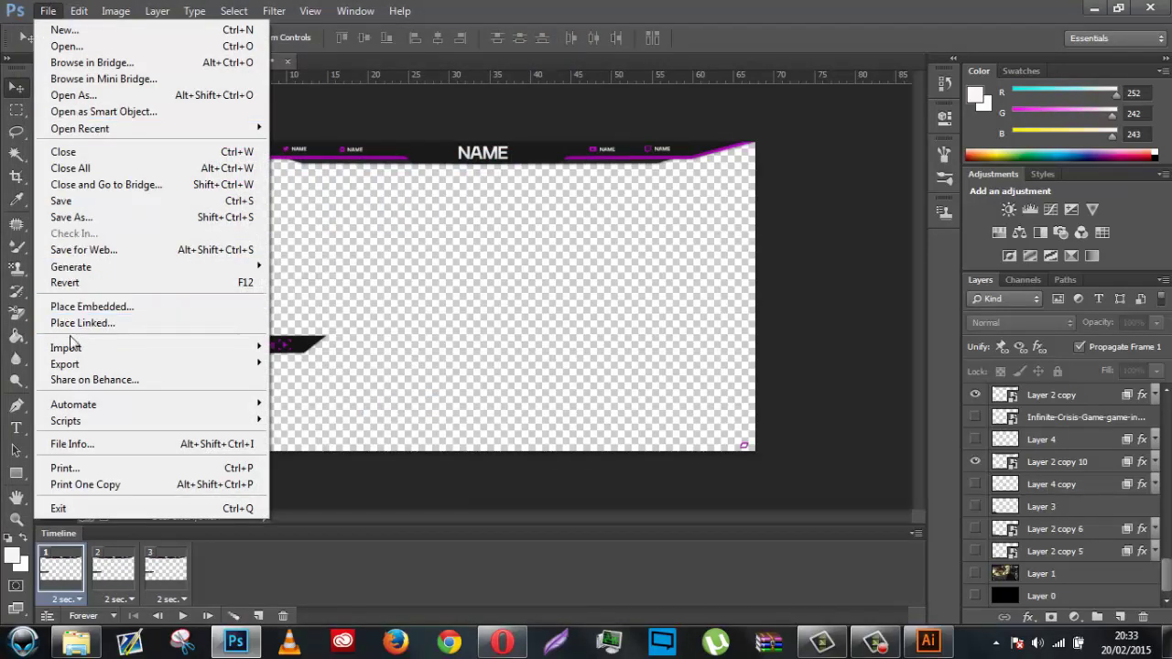
click(98, 253)
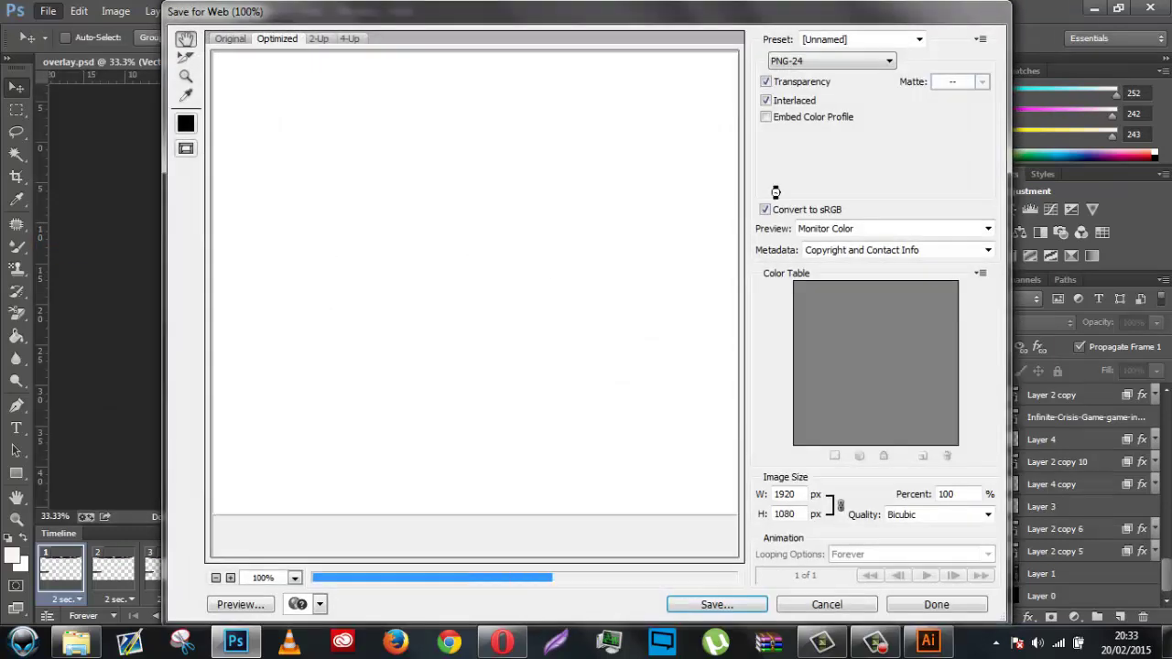
click(894, 40)
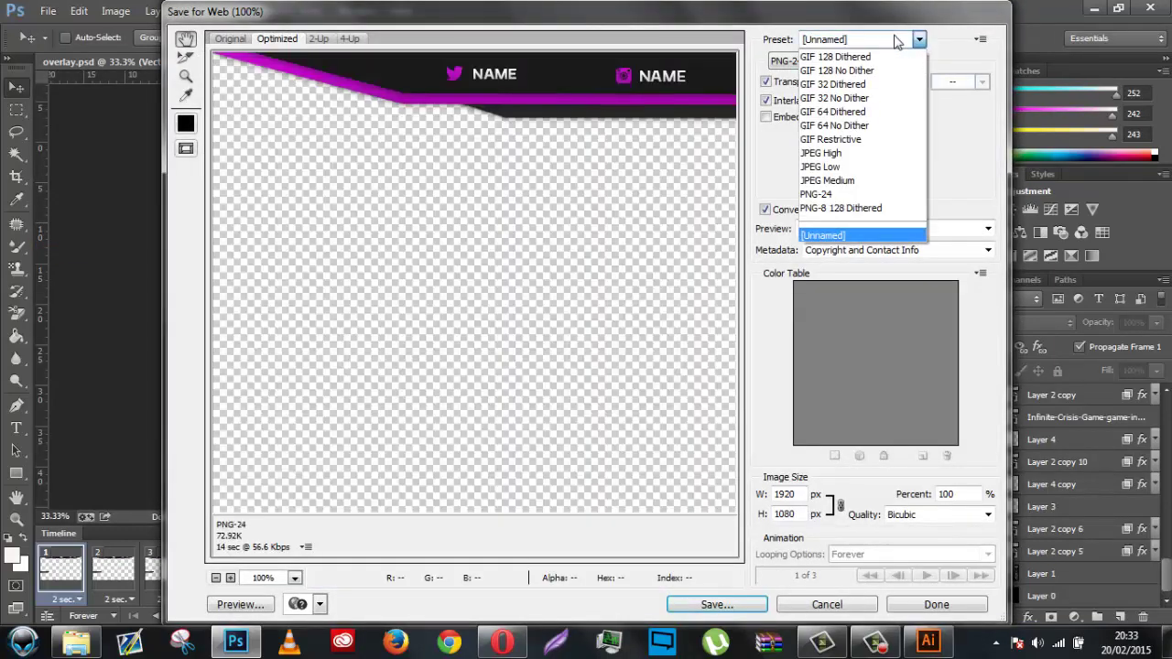
click(861, 74)
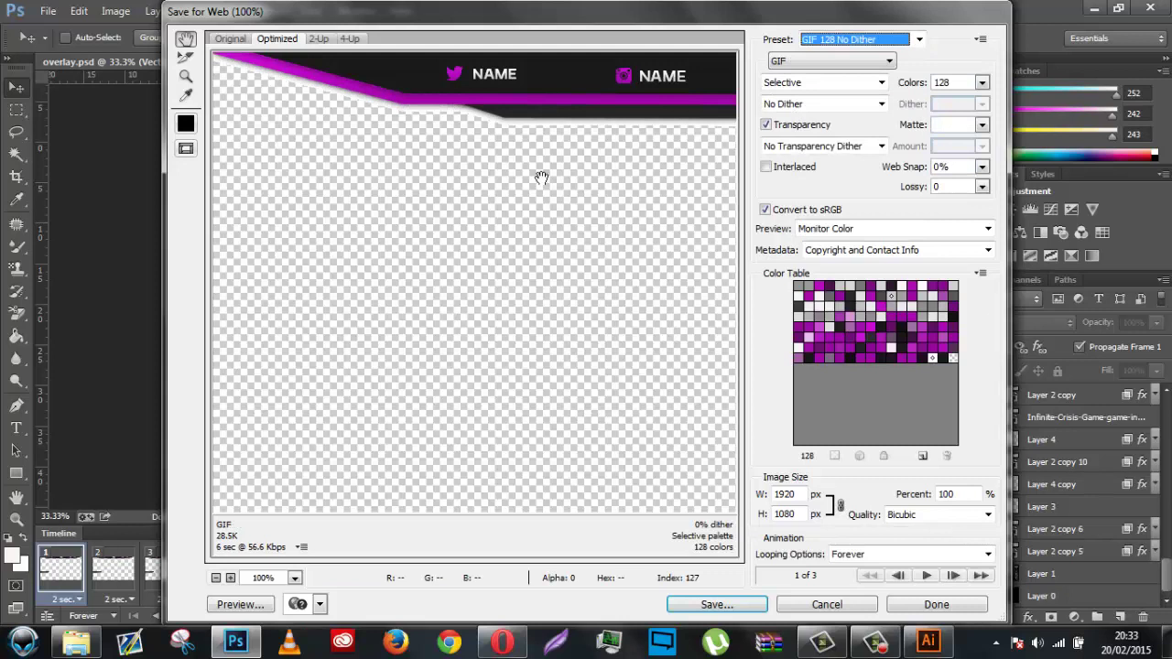
Step: Zoom and pan the export preview to the logo bars, then play the animation
key(ctrl+minus)
key(ctrl+minus)
key(ctrl+minus)
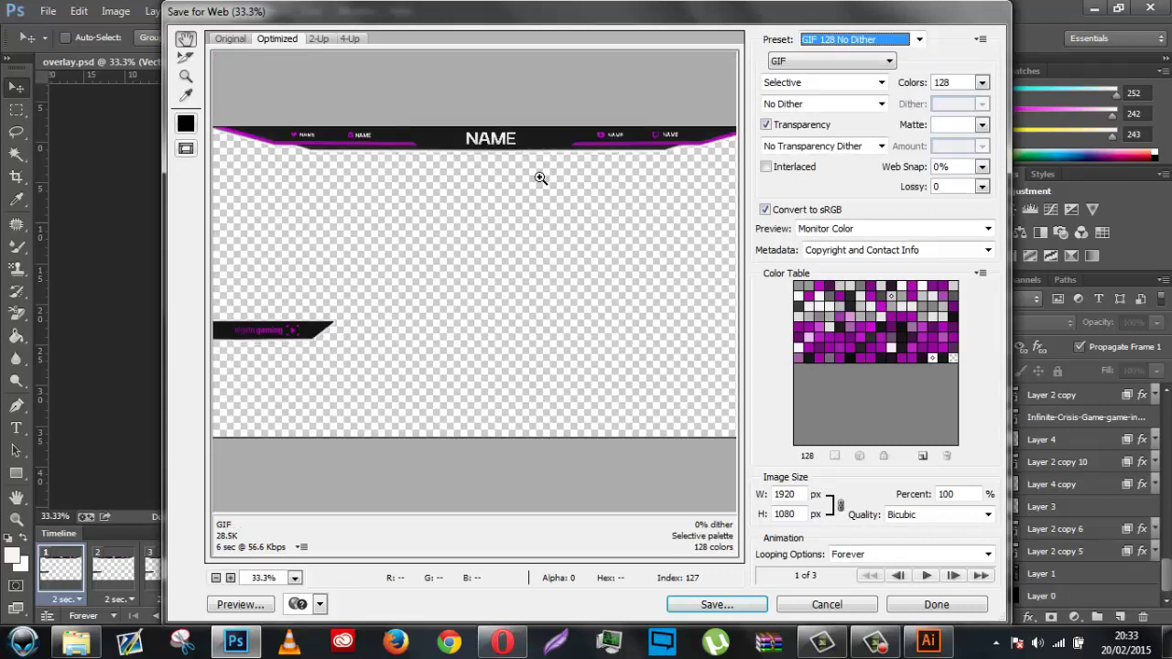
ctrl+click(541, 178)
ctrl+click(540, 178)
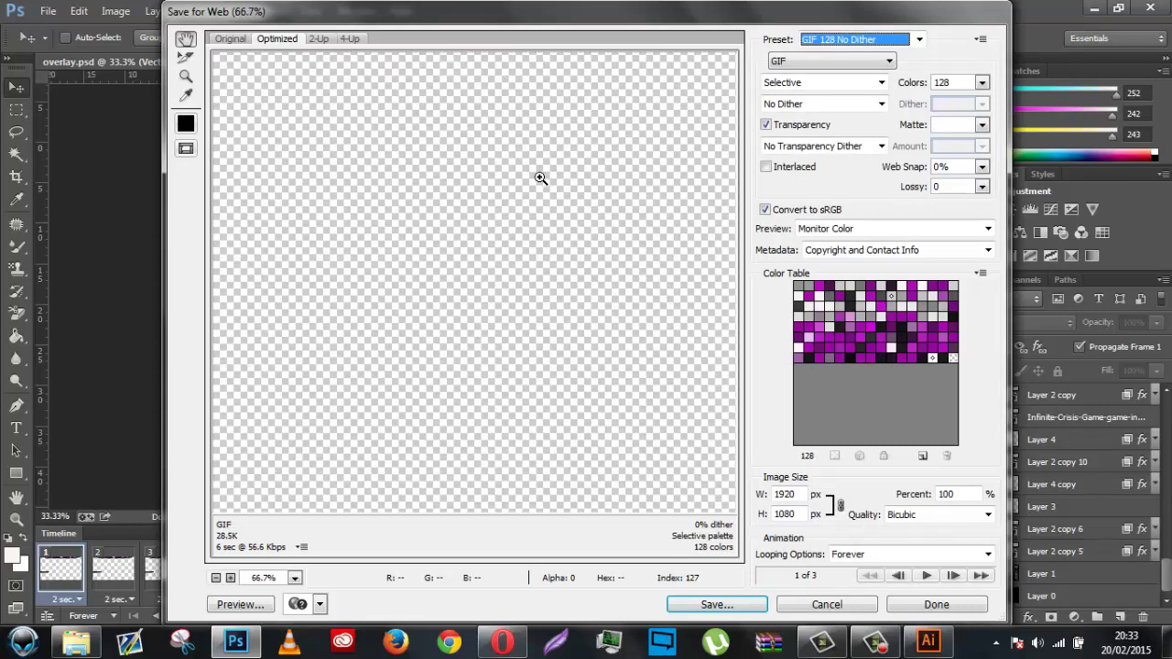
drag(376, 318, 505, 288)
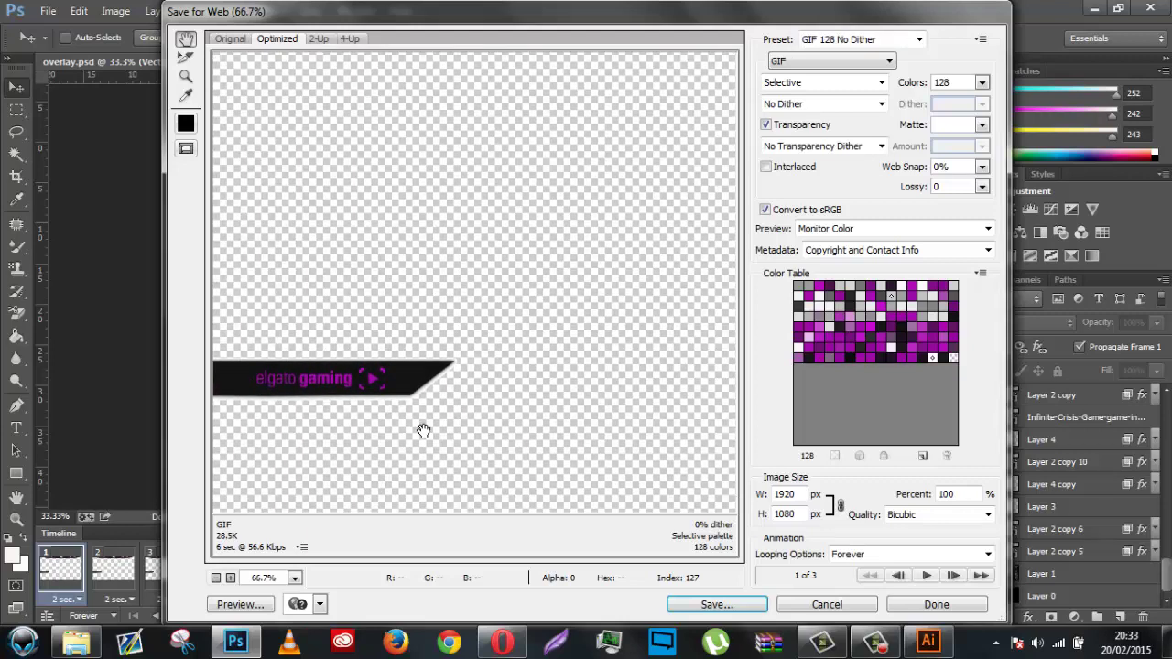
drag(589, 174, 553, 423)
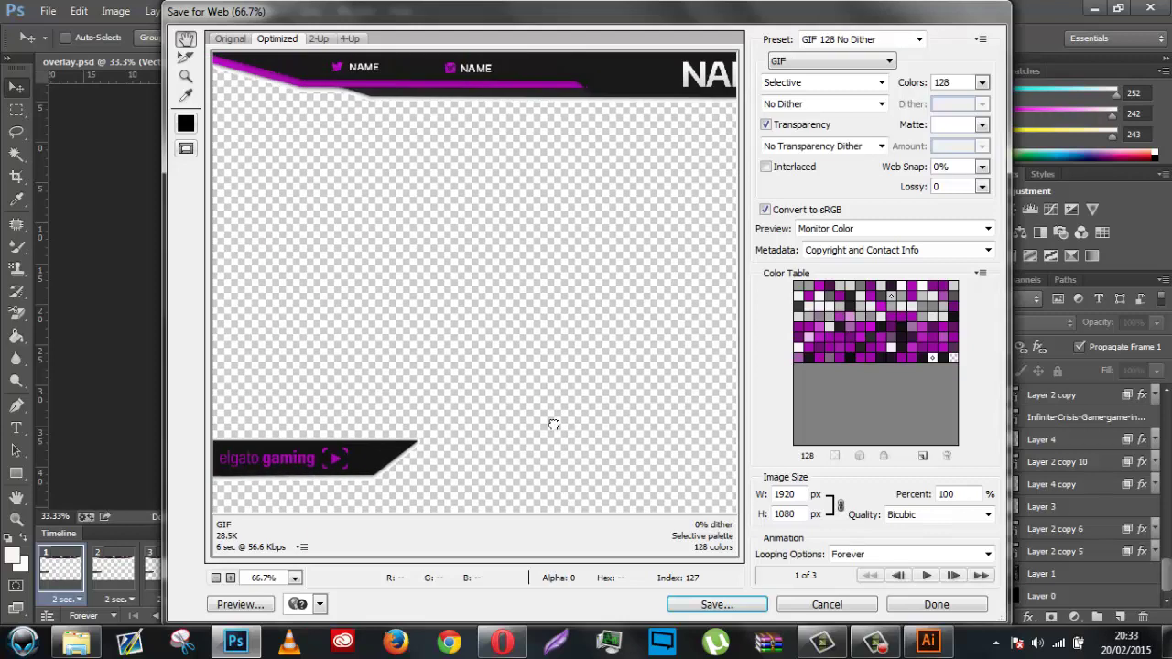
drag(492, 210, 550, 284)
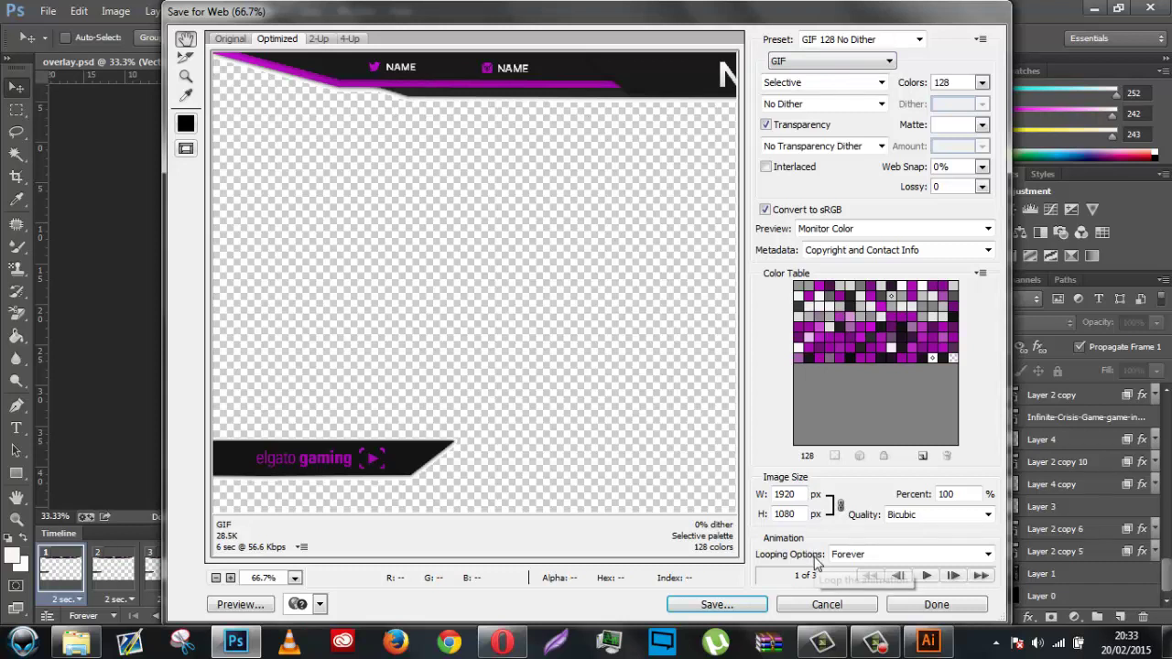
click(926, 575)
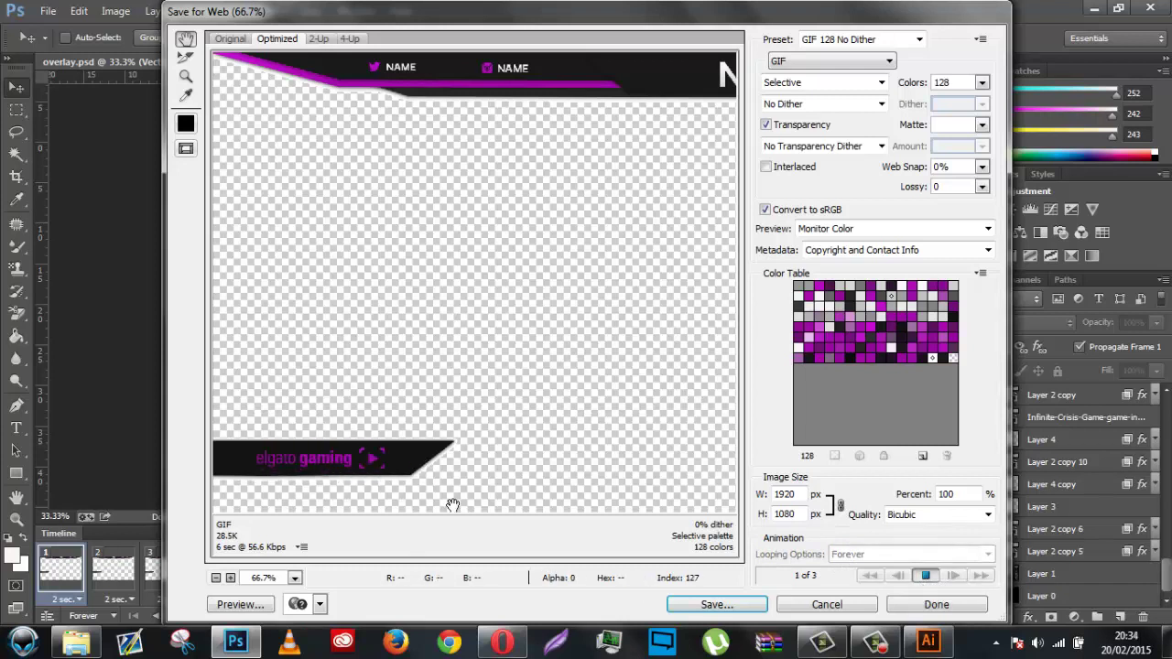
Step: Stop the preview and save the GIF to the Desktop as 'Test'
click(926, 577)
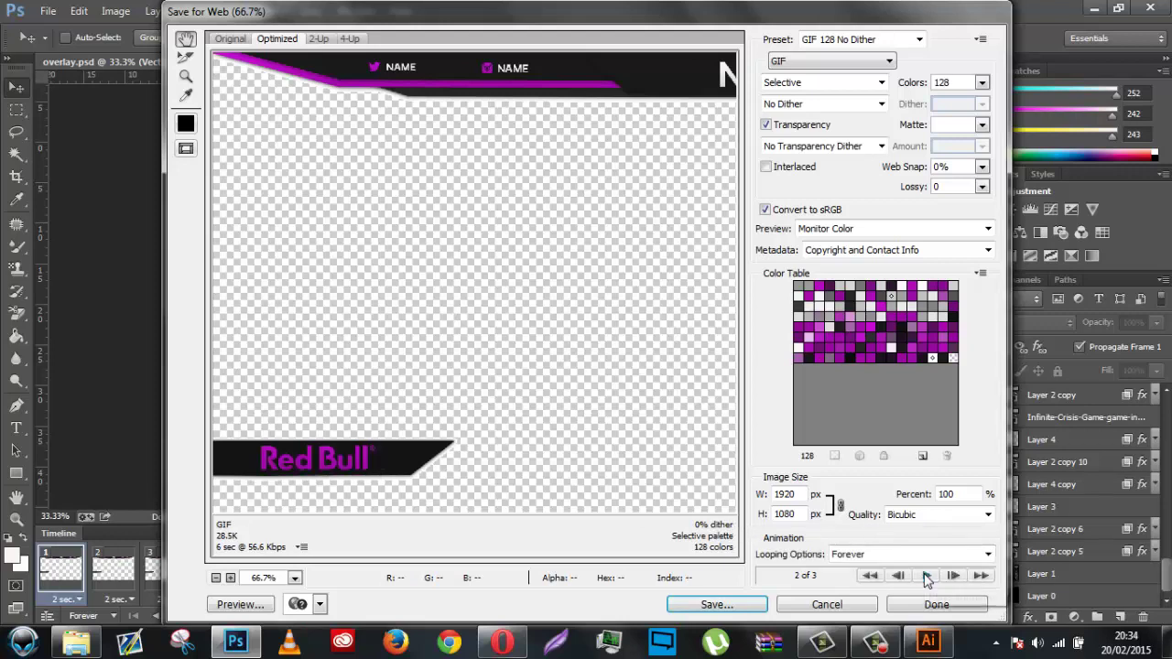
click(723, 604)
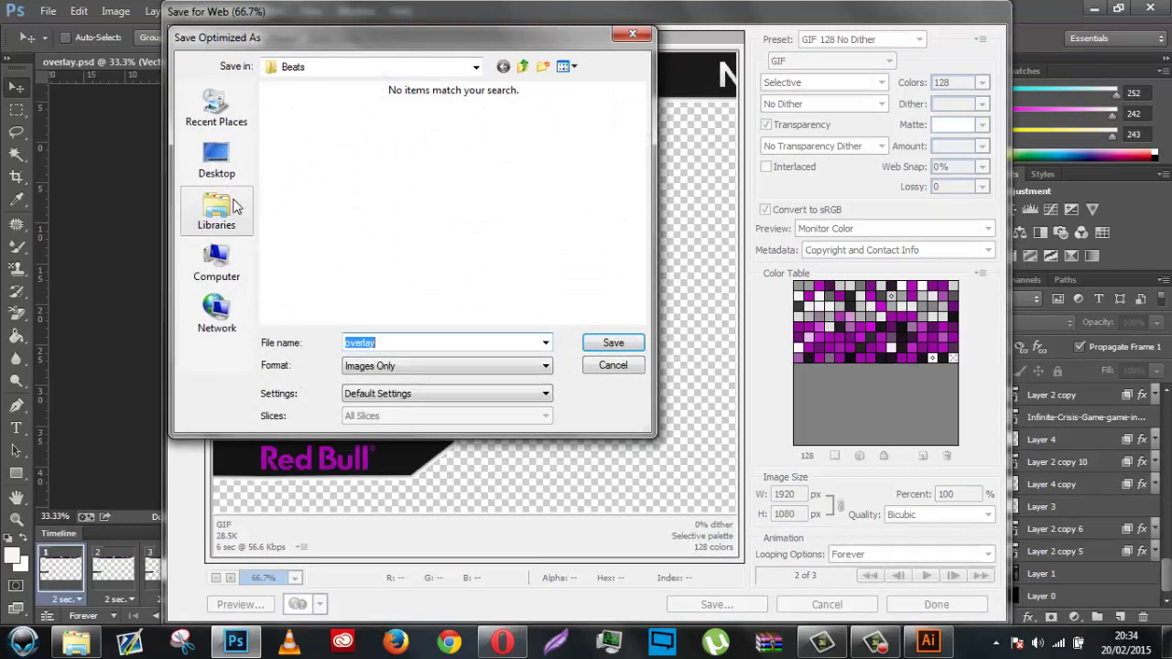
click(218, 163)
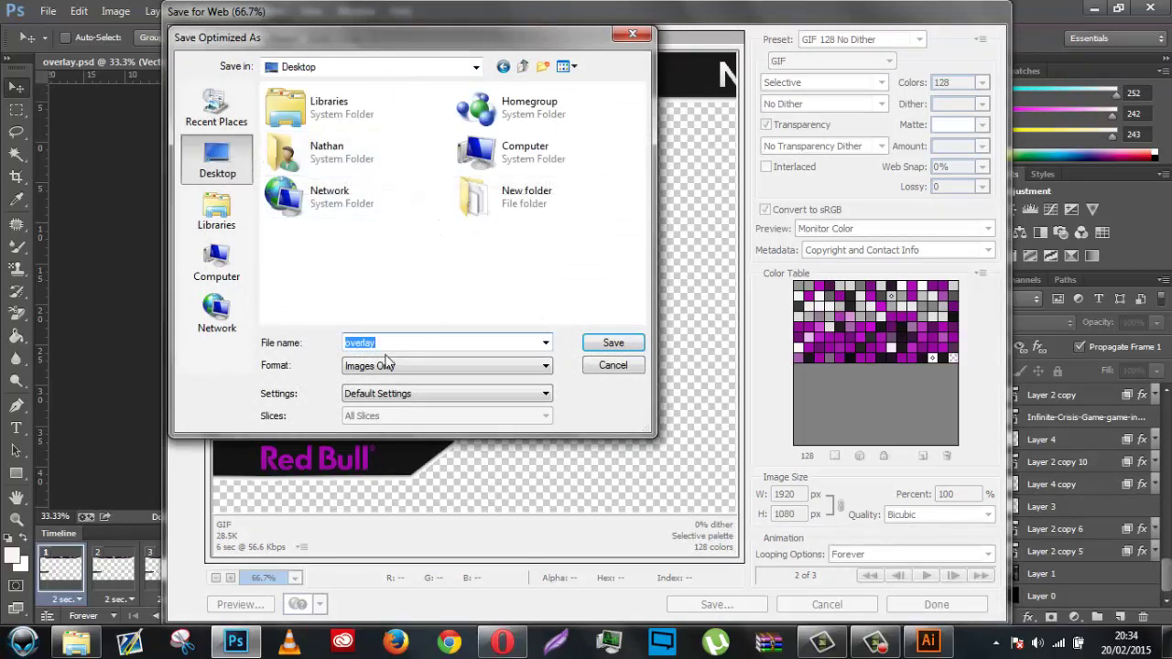
text(Test)
click(604, 343)
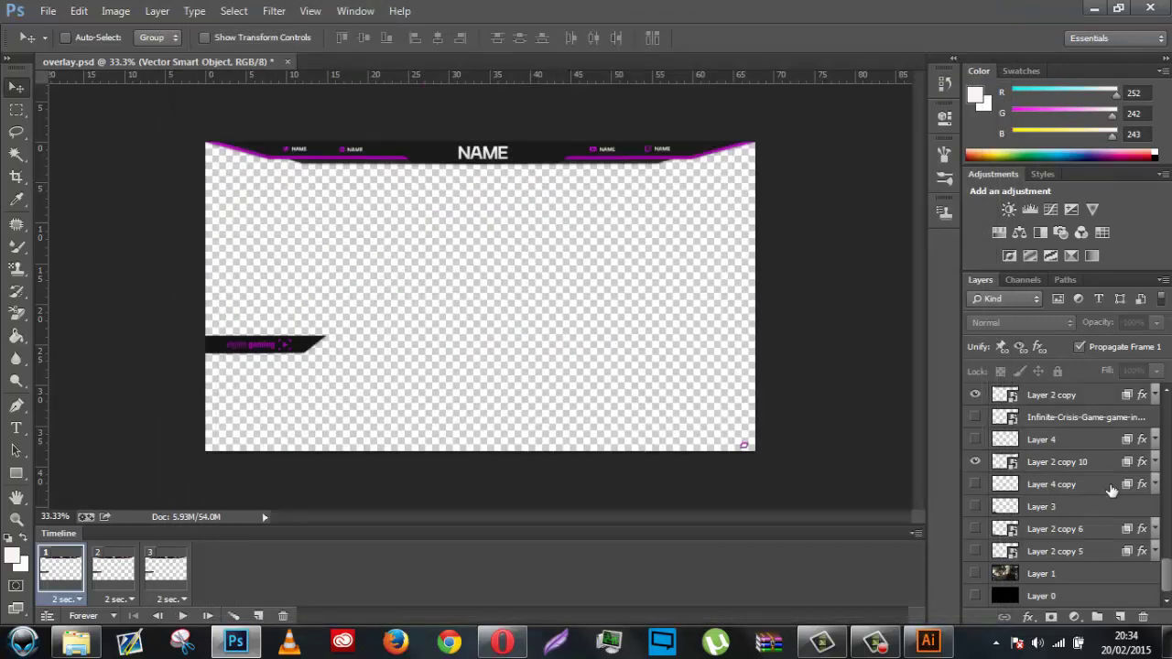
Step: Reveal the desktop, move the Test GIF icon to the centre, and open it
click(1169, 641)
drag(82, 265, 445, 206)
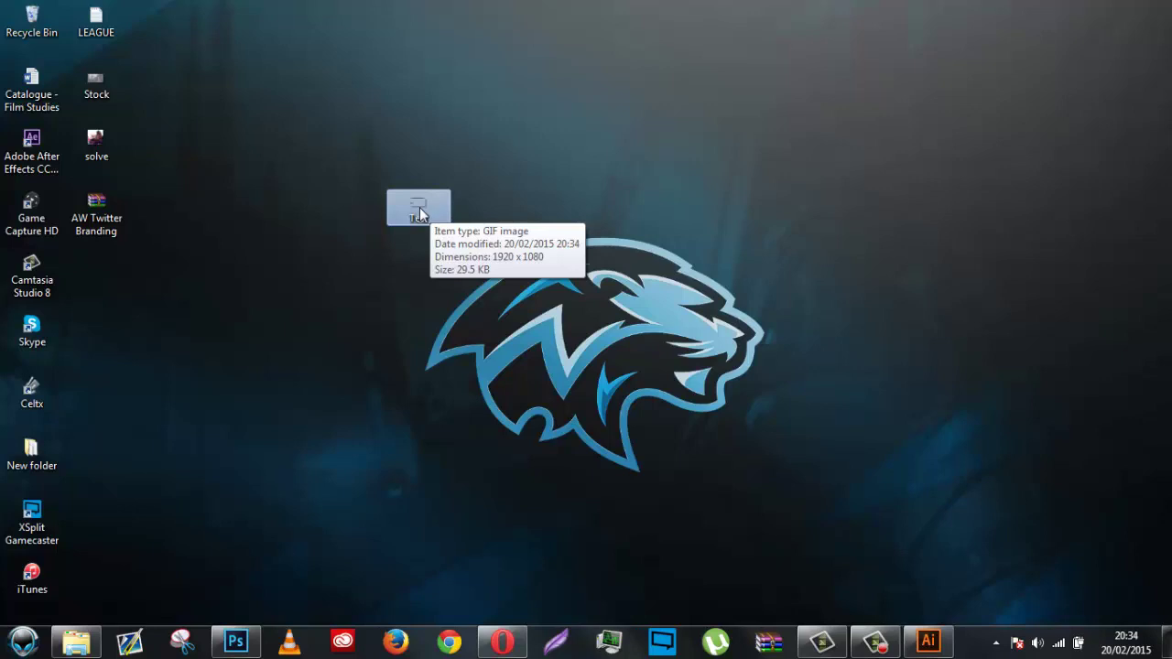
double_click(420, 216)
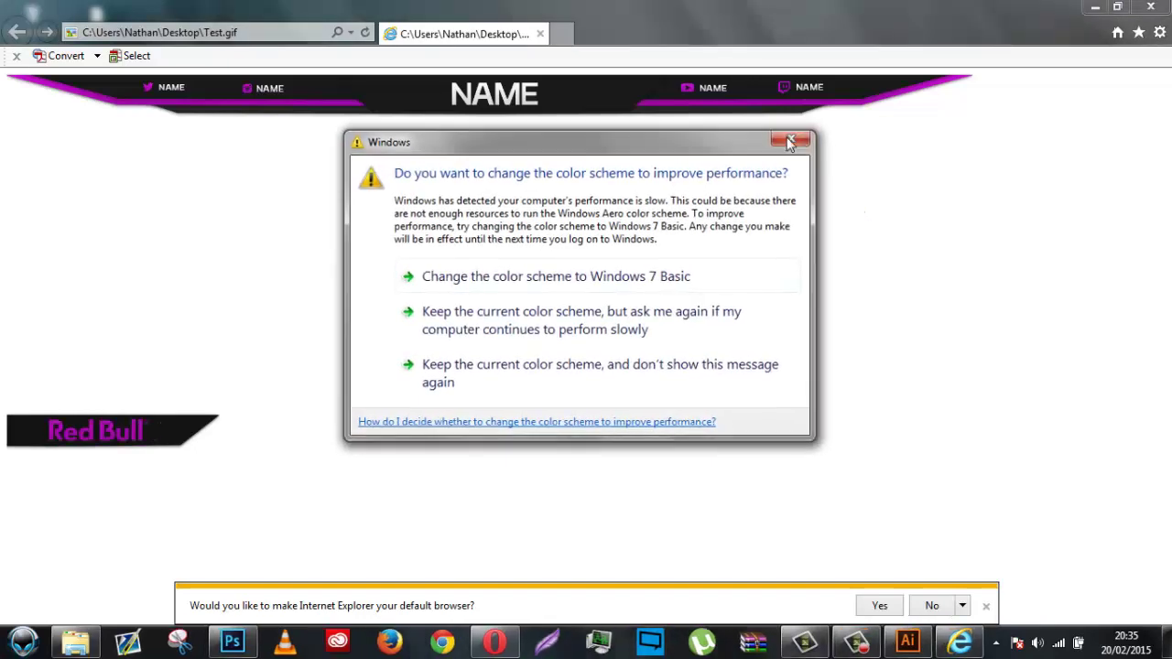
Step: Dismiss the Windows colour-scheme warning while Test.gif plays in Internet Explorer
click(788, 137)
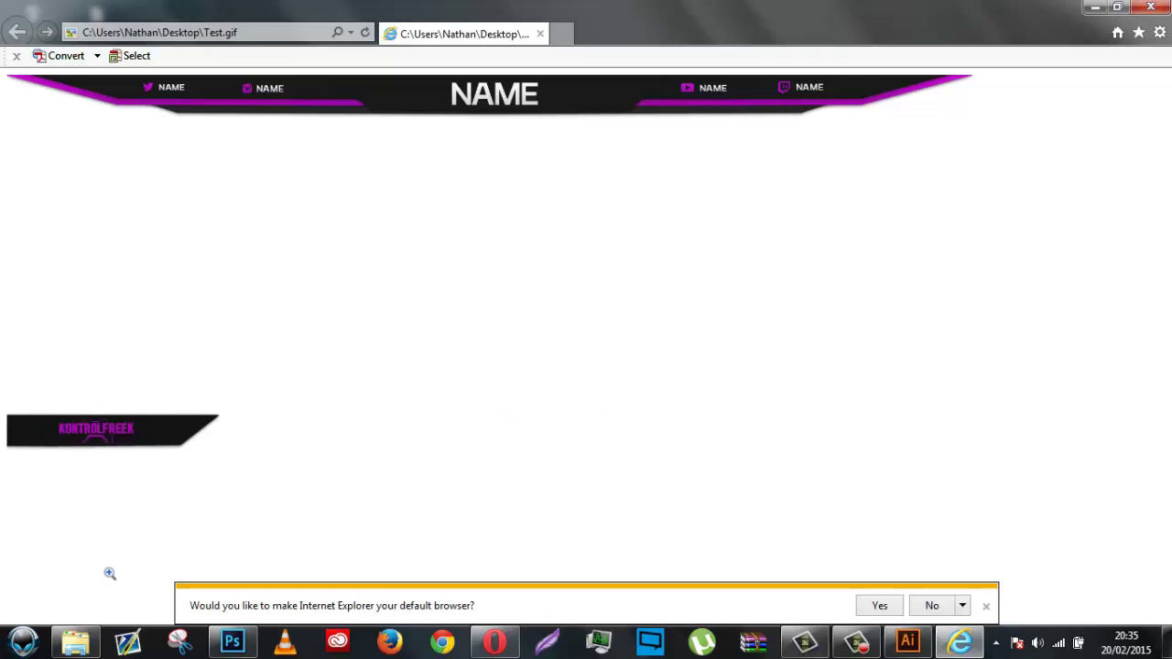
Step: Open champ jerseys.psd from the se7 folder in Pictures, launching it in Photoshop
click(75, 644)
click(75, 644)
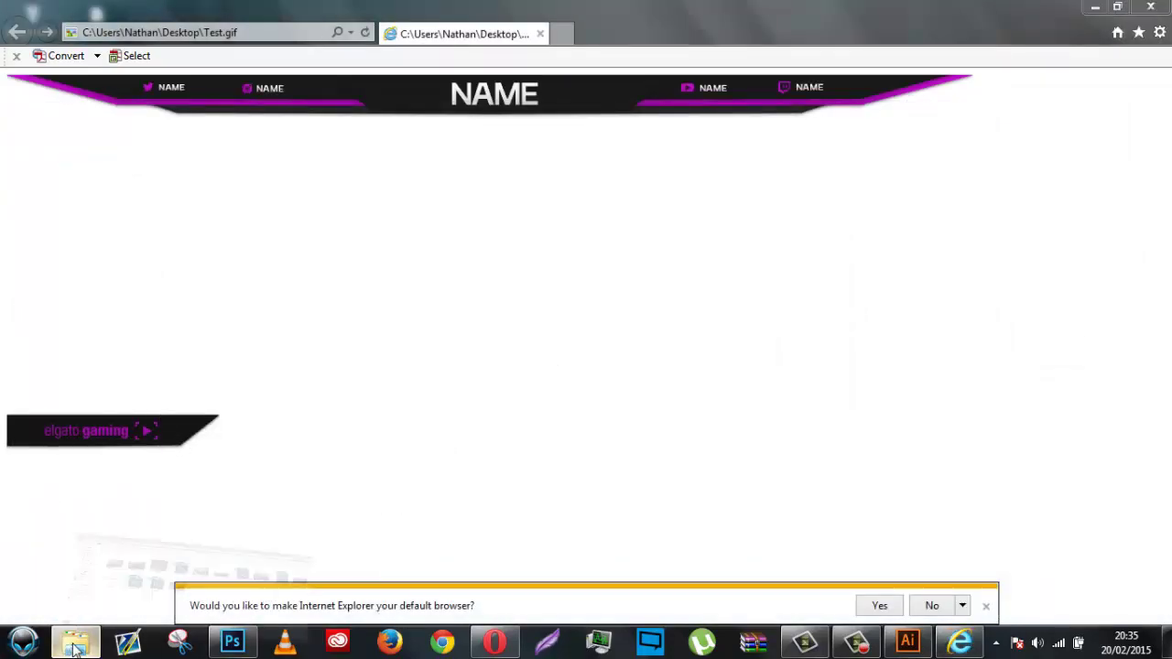
click(75, 644)
click(54, 294)
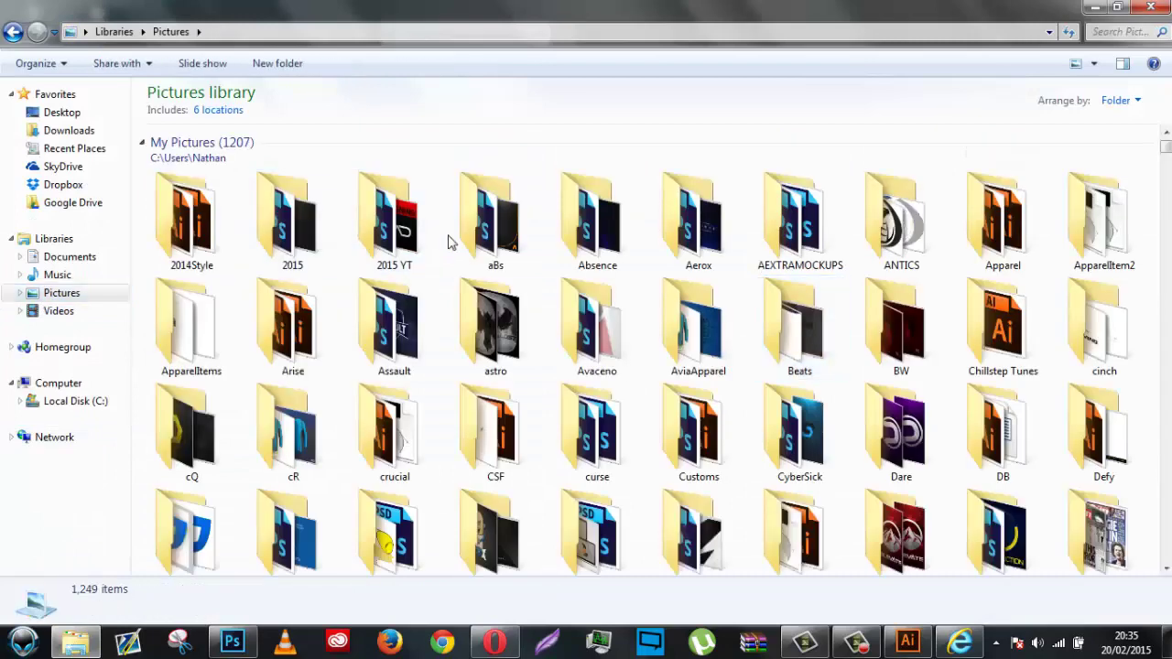
text(se7)
double_click(784, 197)
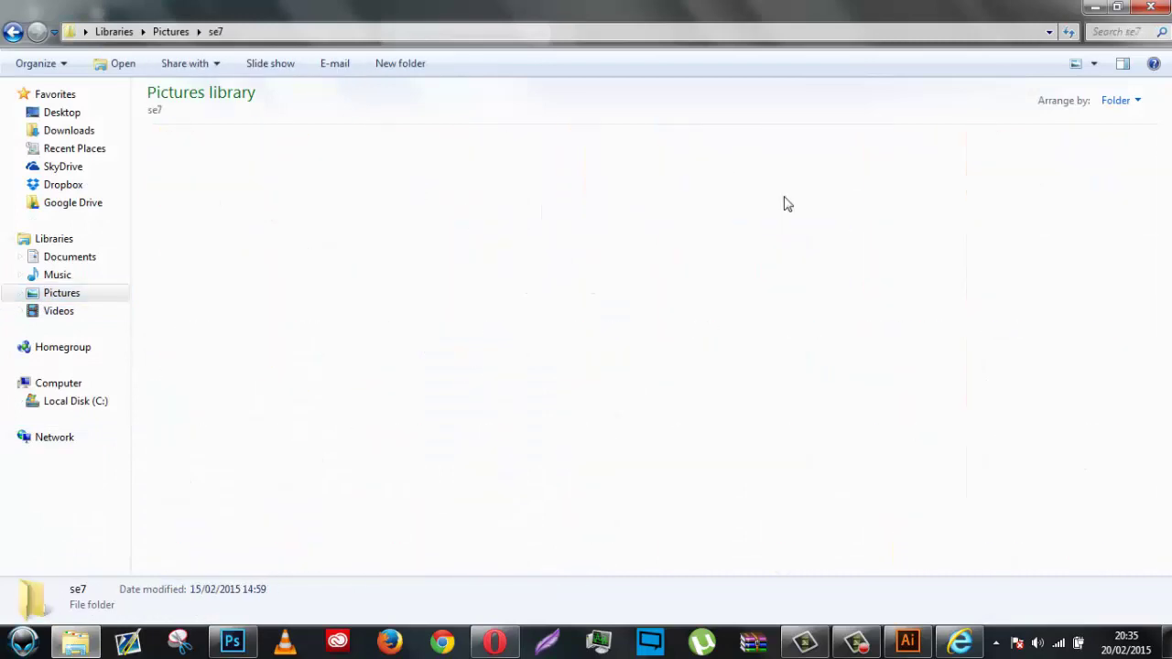
click(996, 224)
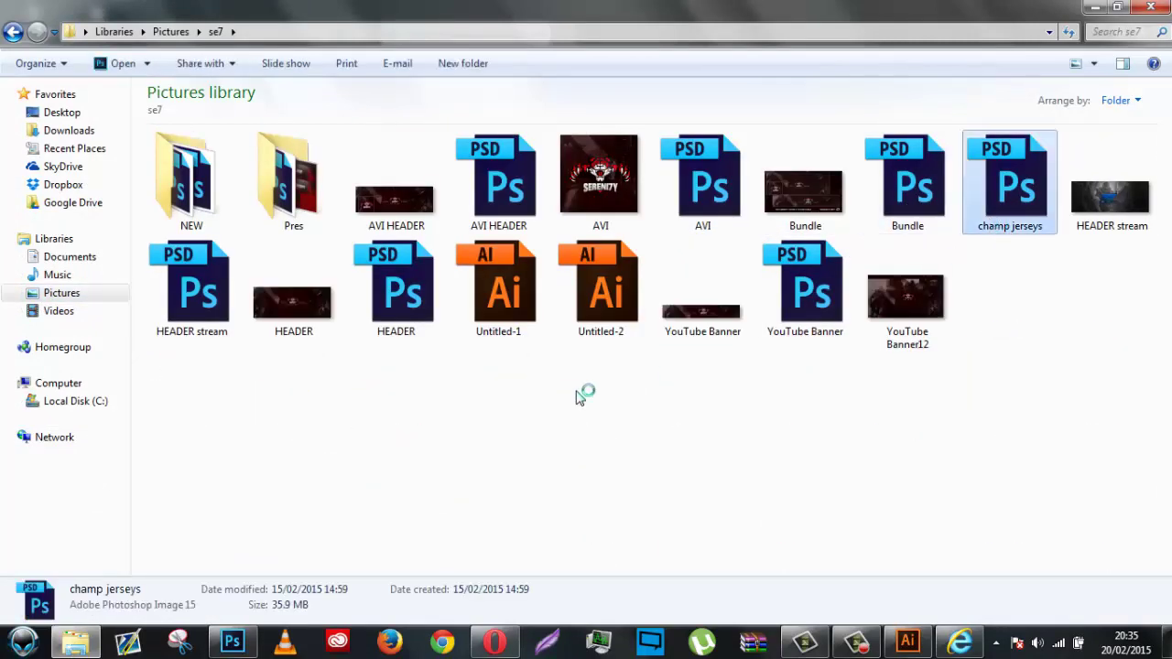
key(Return)
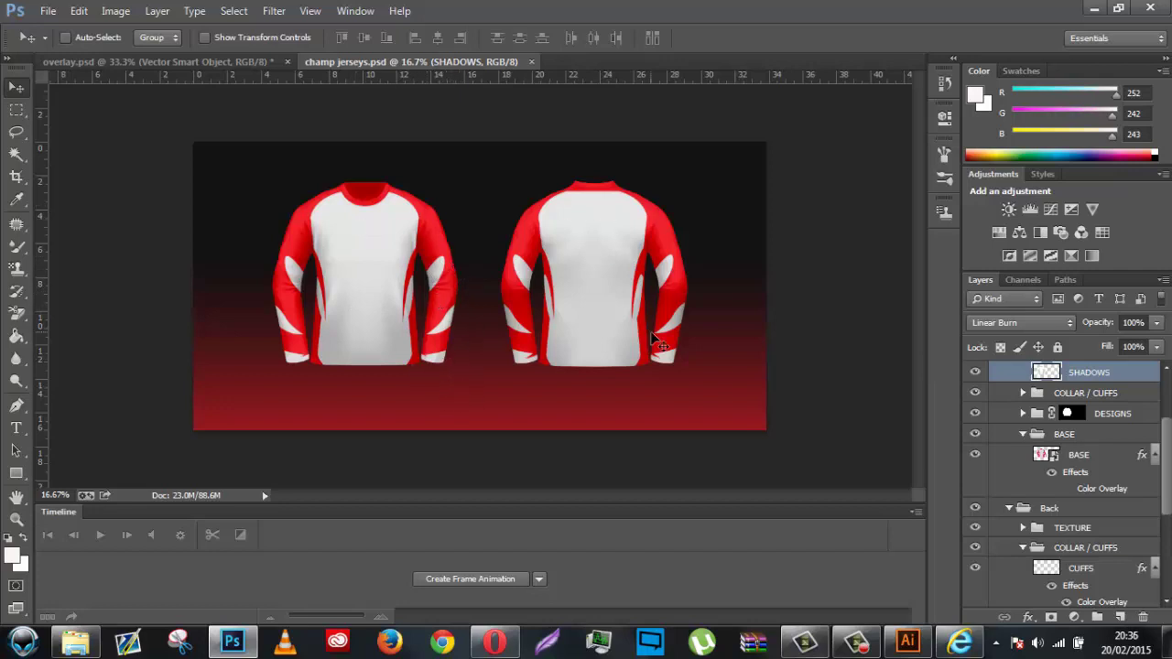
Step: Inside the BASE smart object, hide the Vector Smart Object sleeve-flame layers and save
key(ctrl+plus)
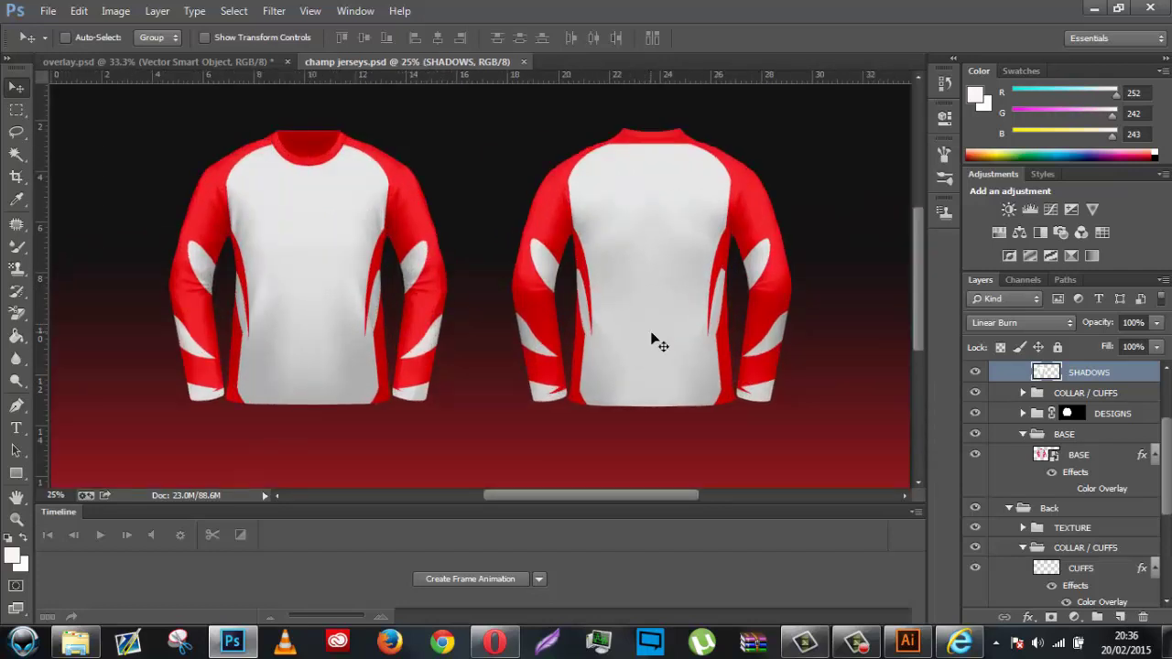
click(1053, 462)
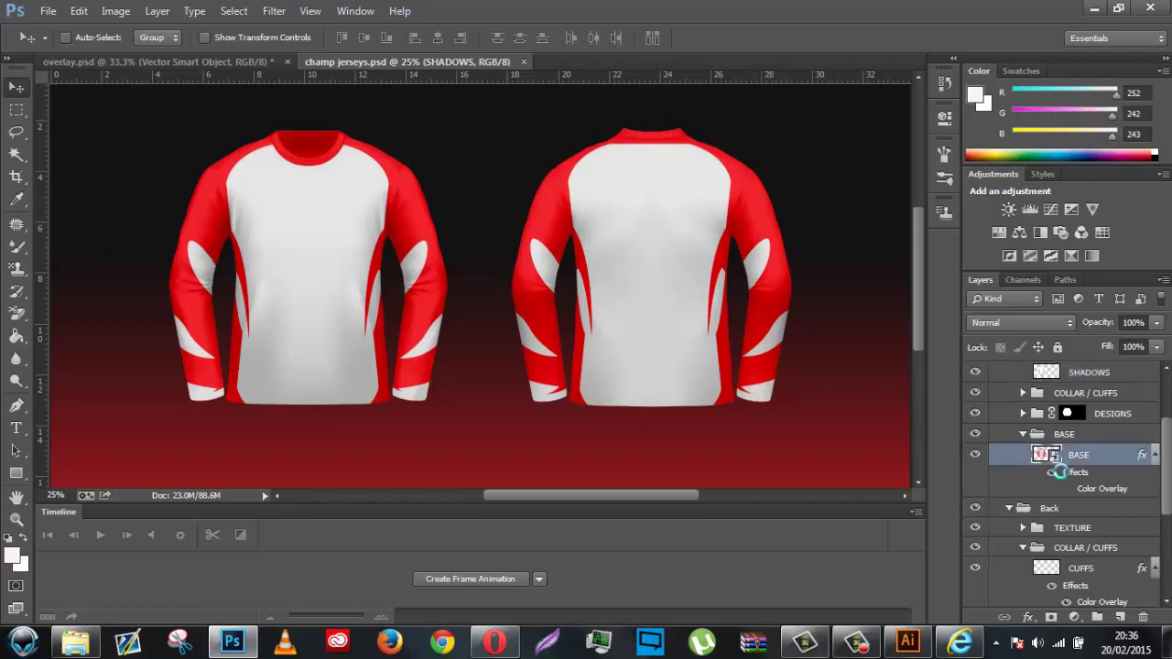
double_click(1054, 463)
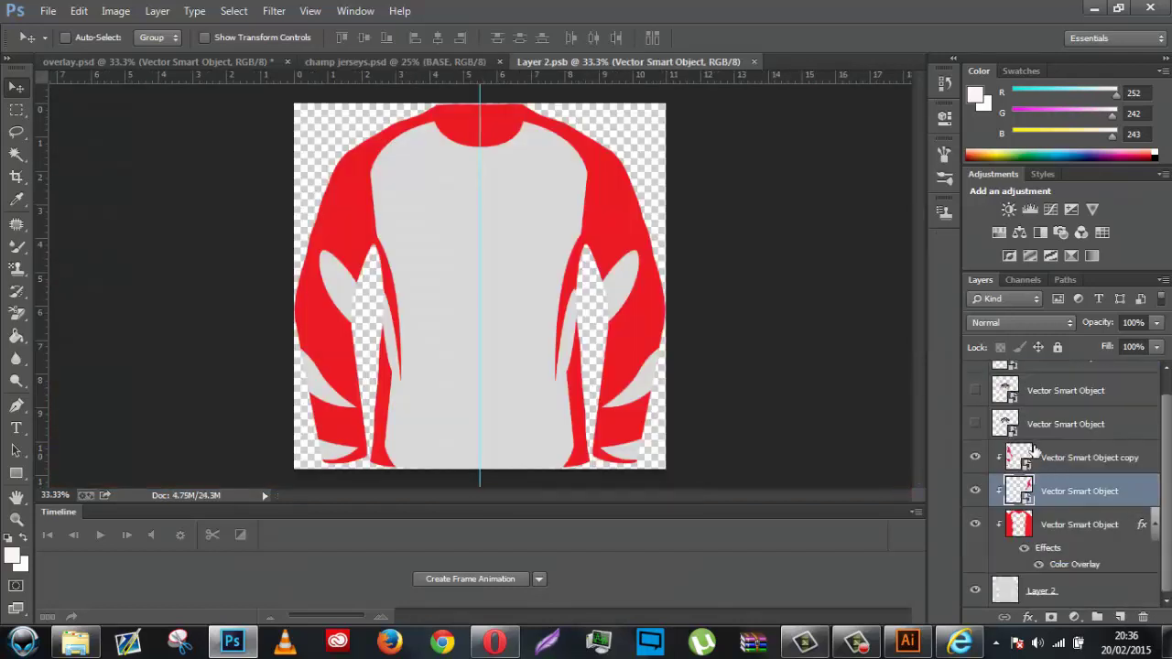
click(976, 492)
click(976, 460)
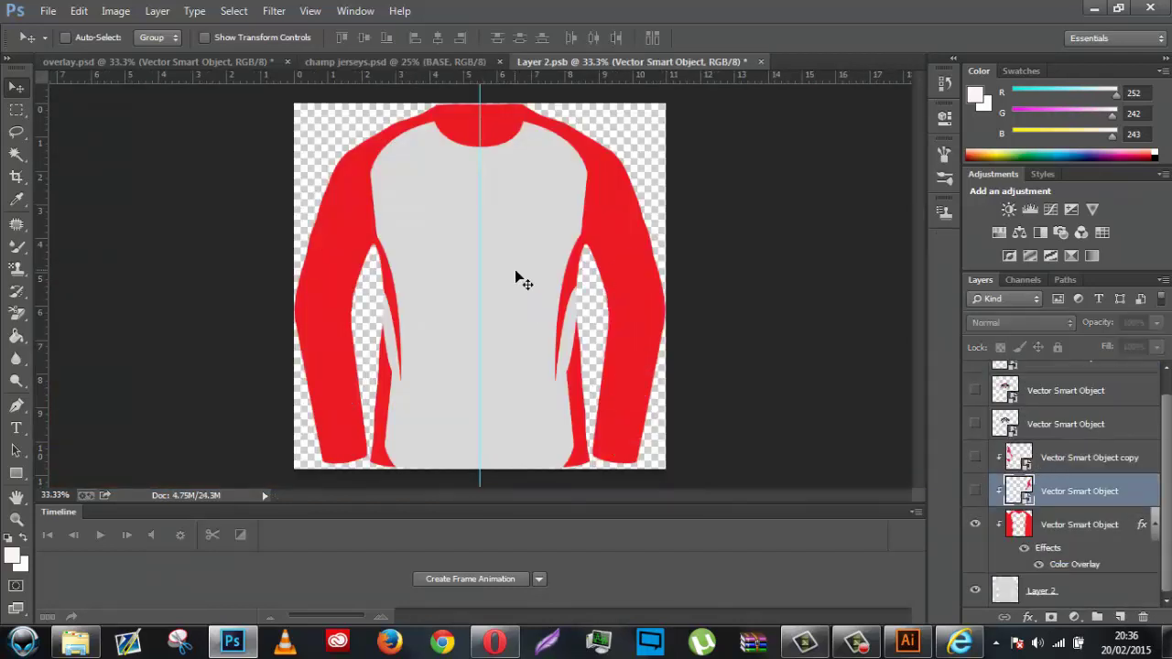
key(ctrl+s)
click(461, 64)
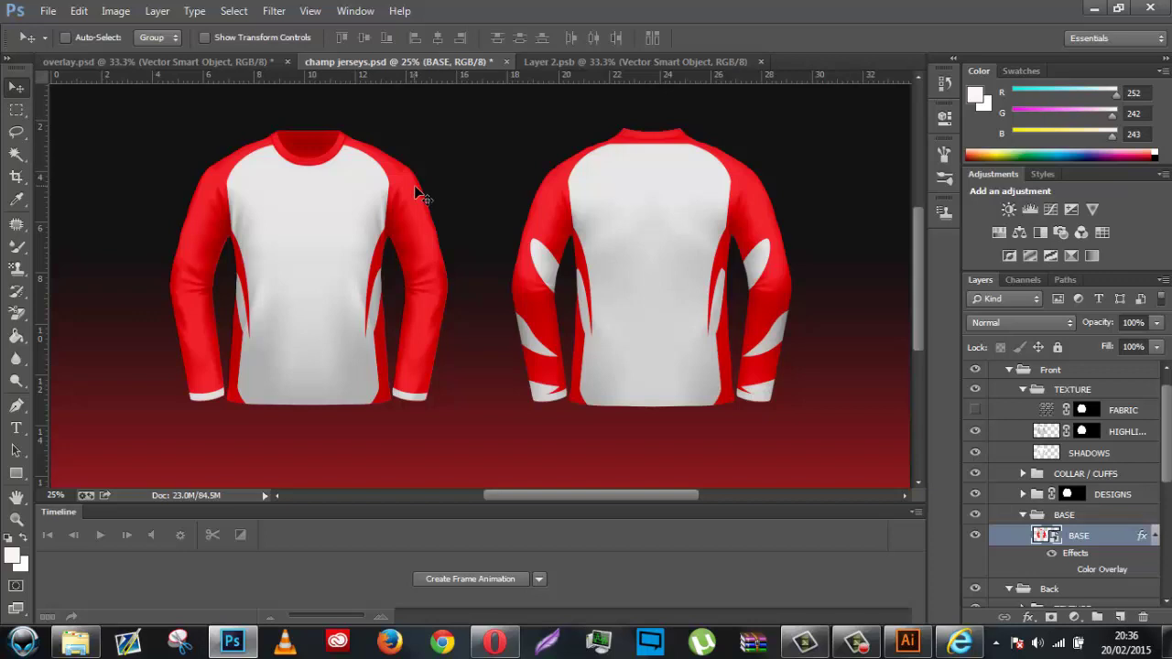
Step: Back in champ jerseys, zoom out and close the animation Timeline panel
key(ctrl+minus)
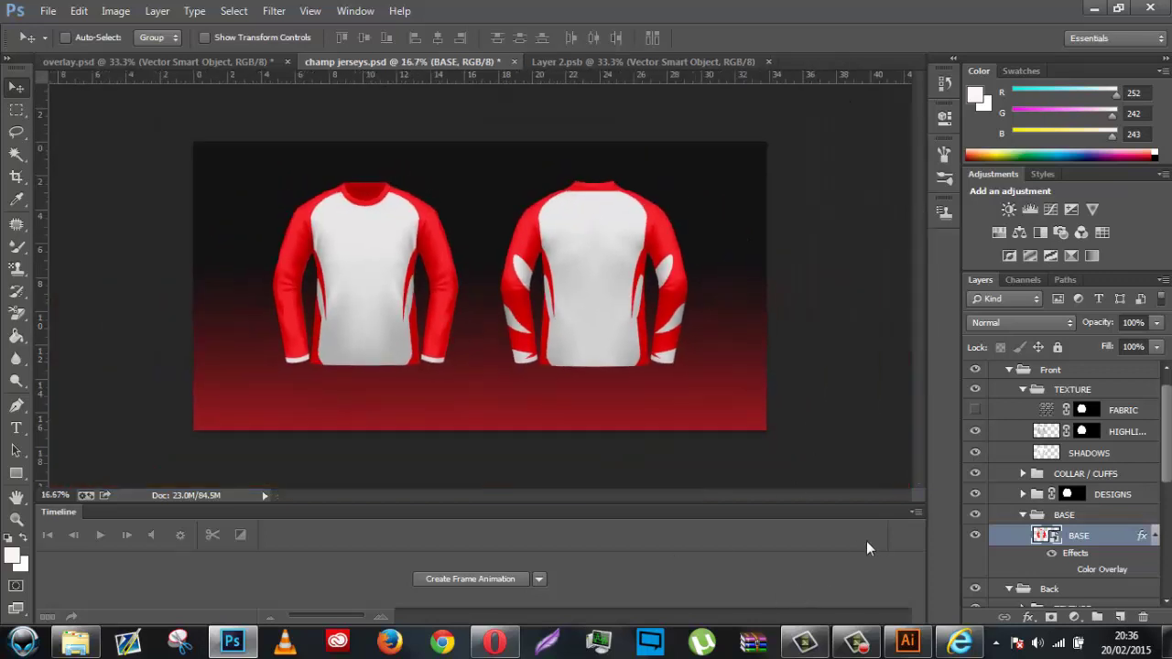
click(915, 513)
click(953, 503)
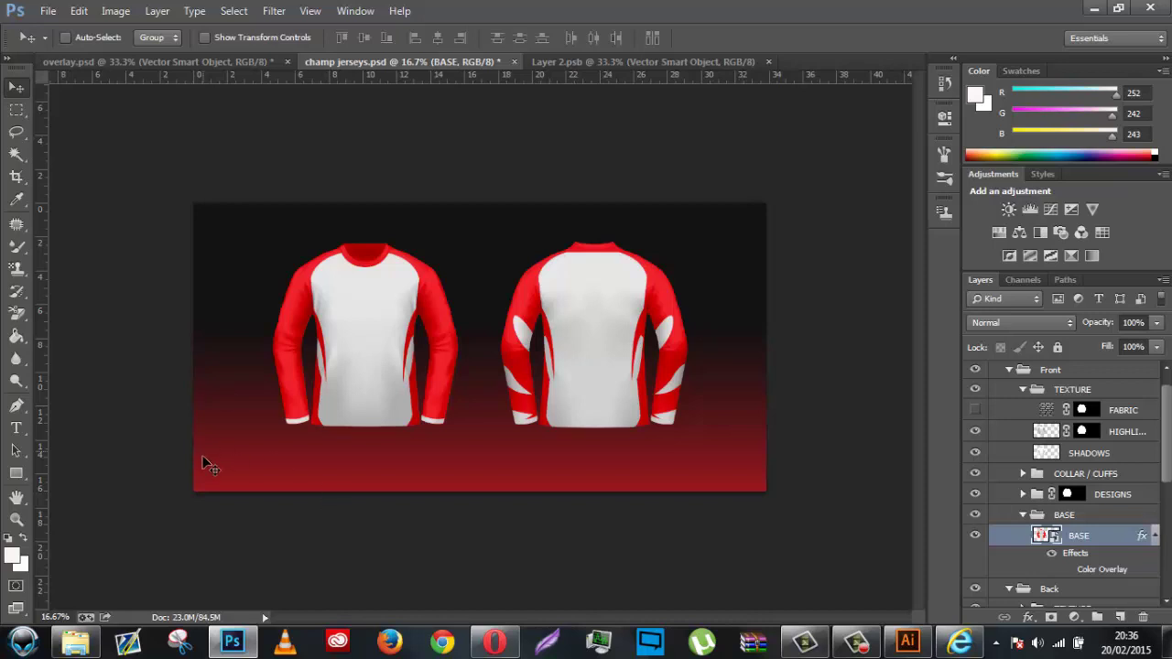
click(857, 641)
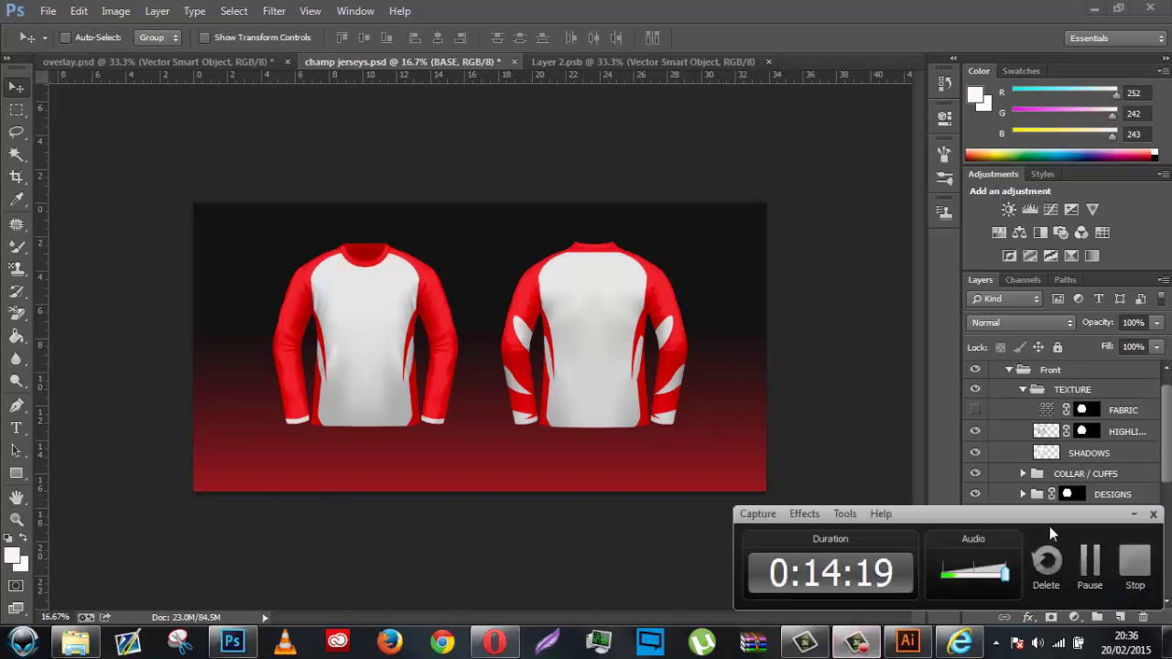